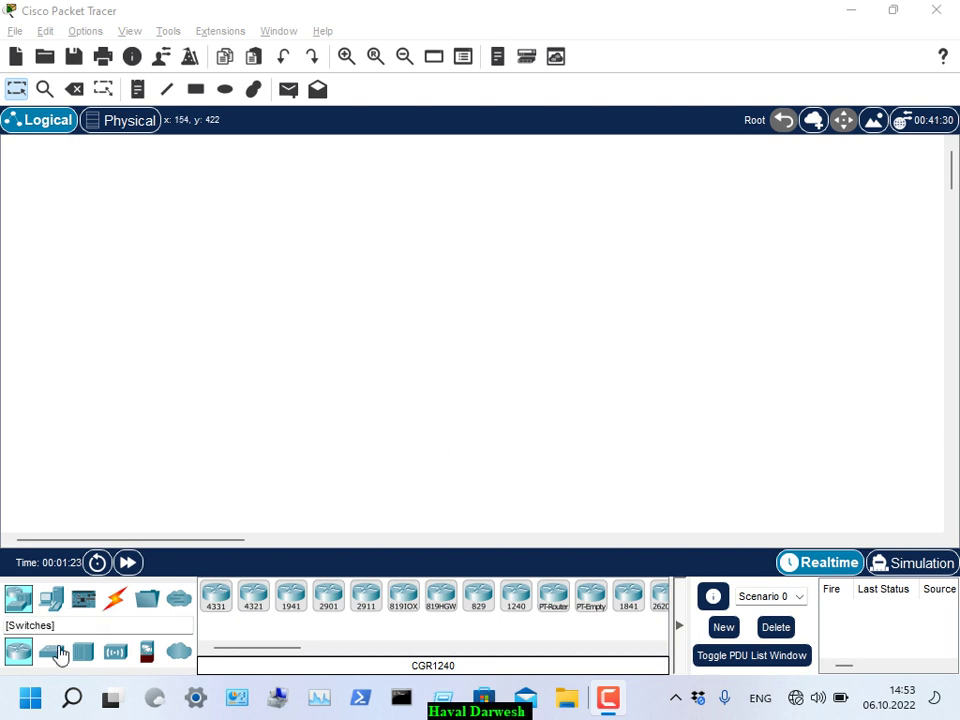
Step: Place a 2960 switch and two PCs in the workspace, one PC above and one below the switch on its left side
left_click(52, 651)
left_click(212, 600)
left_click(210, 294)
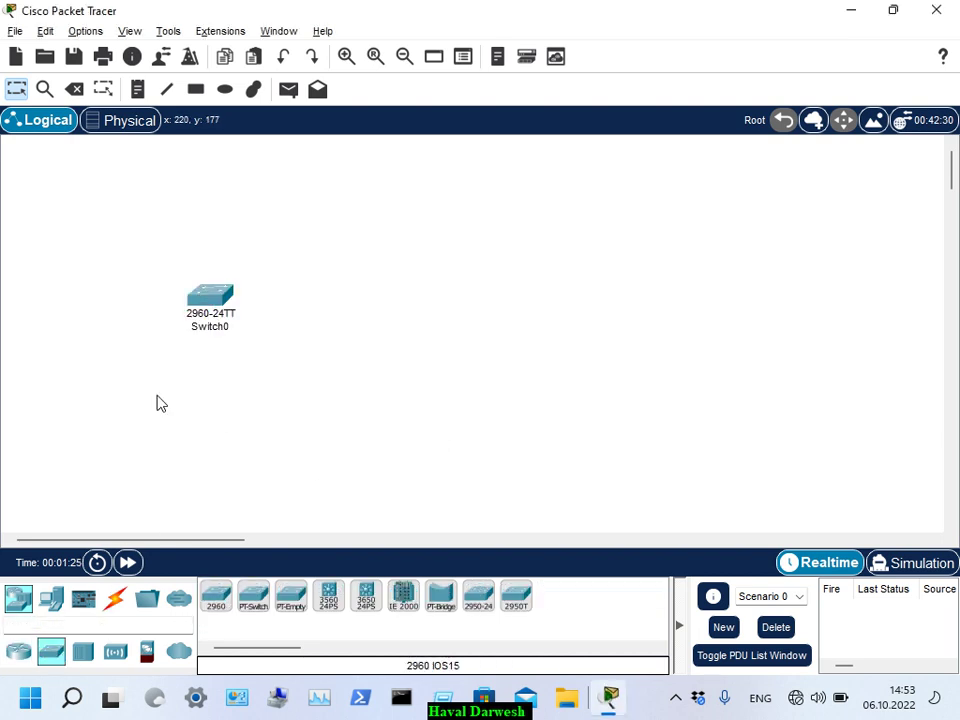
left_click(45, 605)
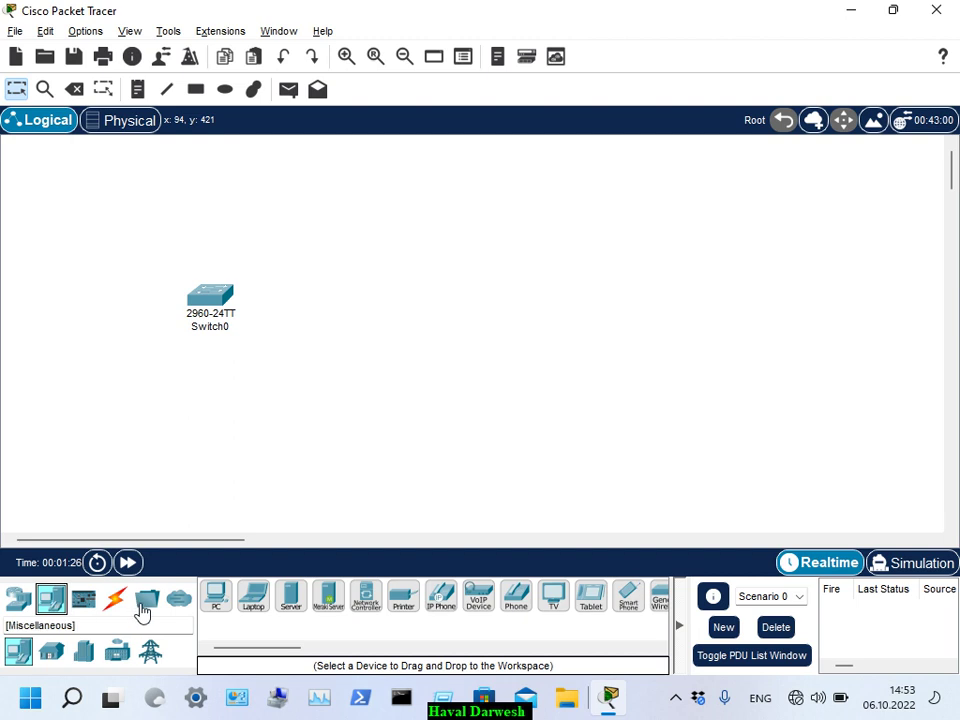
left_click(226, 604, "ctrl")
left_click(102, 210)
left_click(97, 368)
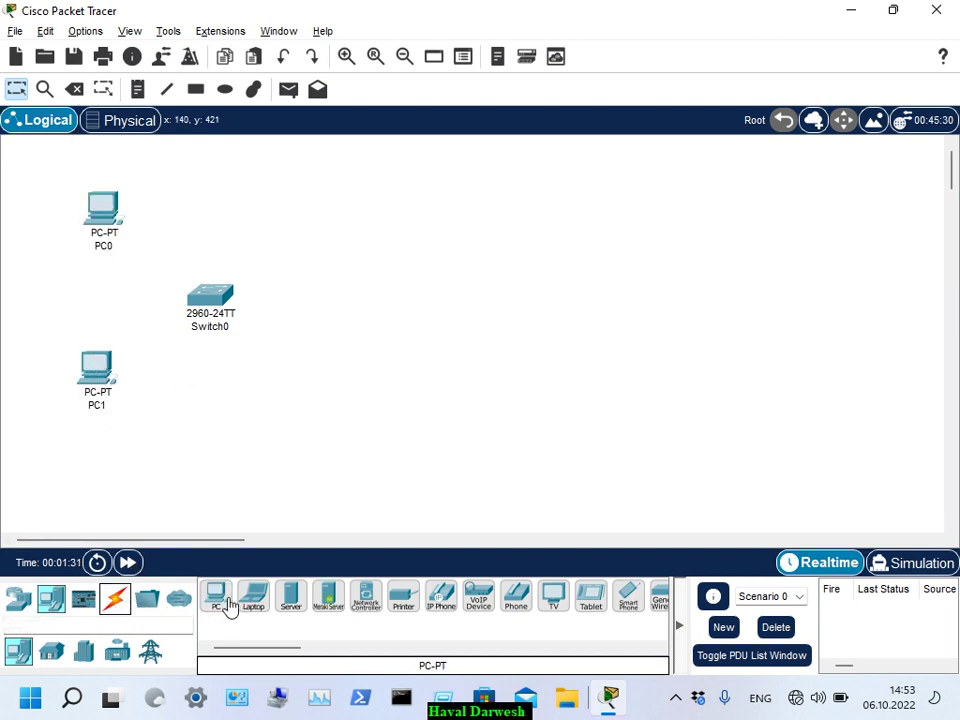
Step: Connect PC1 and PC0 to Switch0 using the automatically chosen connection type
left_click(125, 603)
left_click(212, 600)
left_click(100, 377)
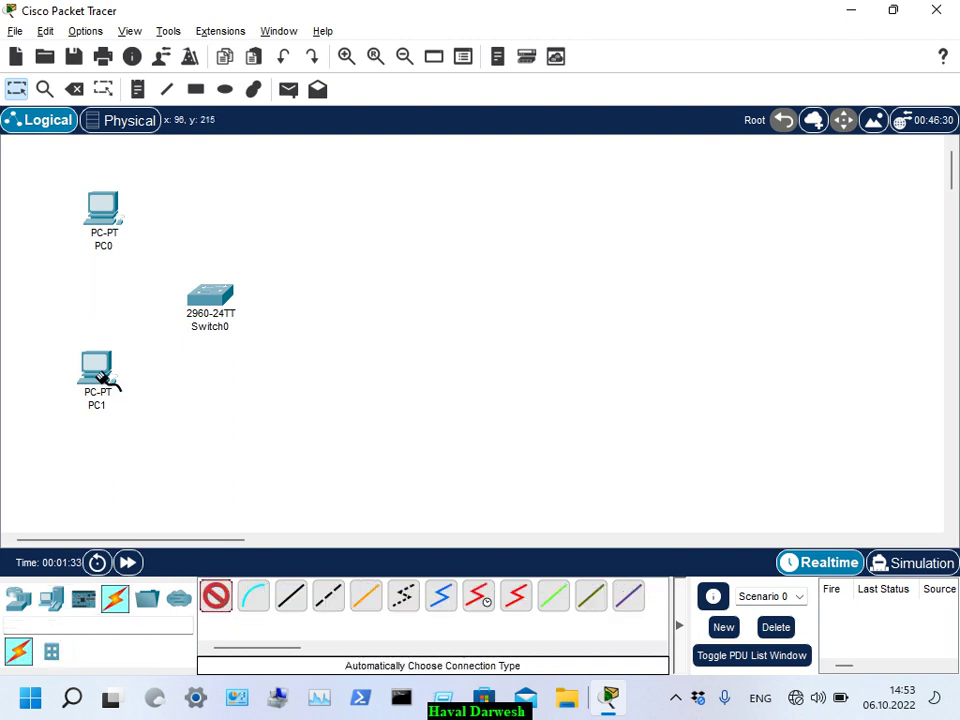
left_click(192, 292)
left_click(100, 207)
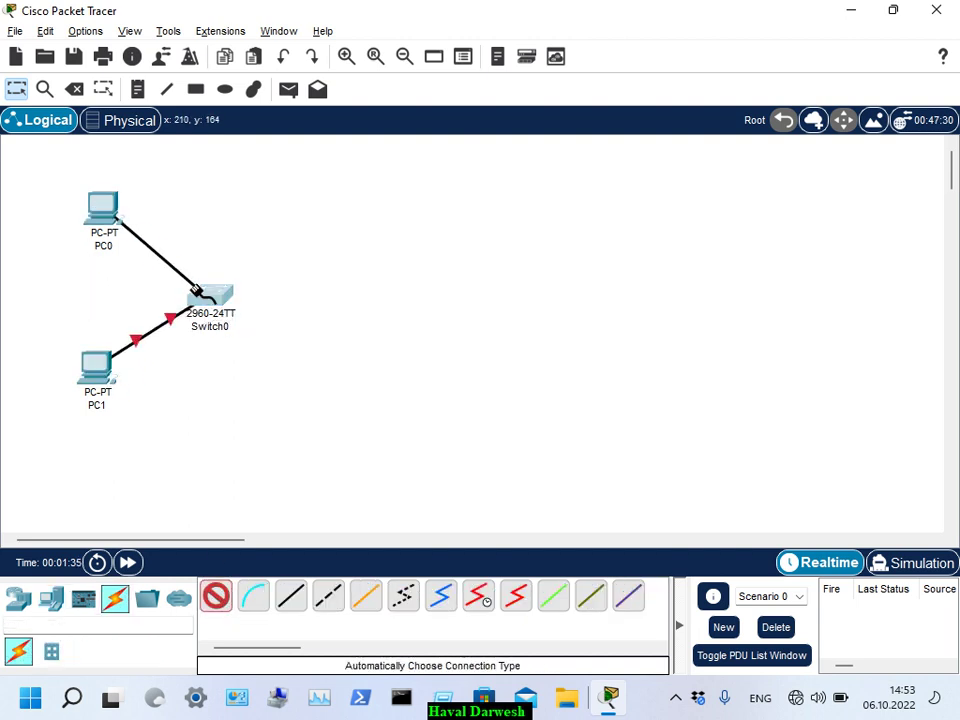
left_click(212, 293)
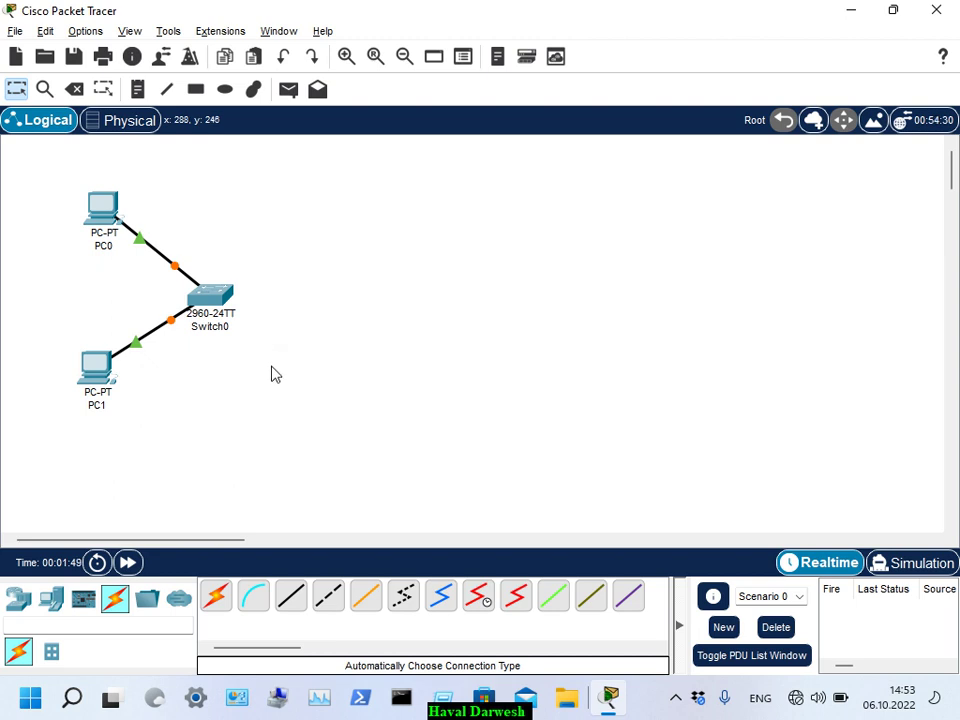
Step: Duplicate the switch with its two PCs at the far right of the workspace, placing the PCs above and below the copied switch
left_click_drag(279, 230, 85, 374)
key("ctrl+c")
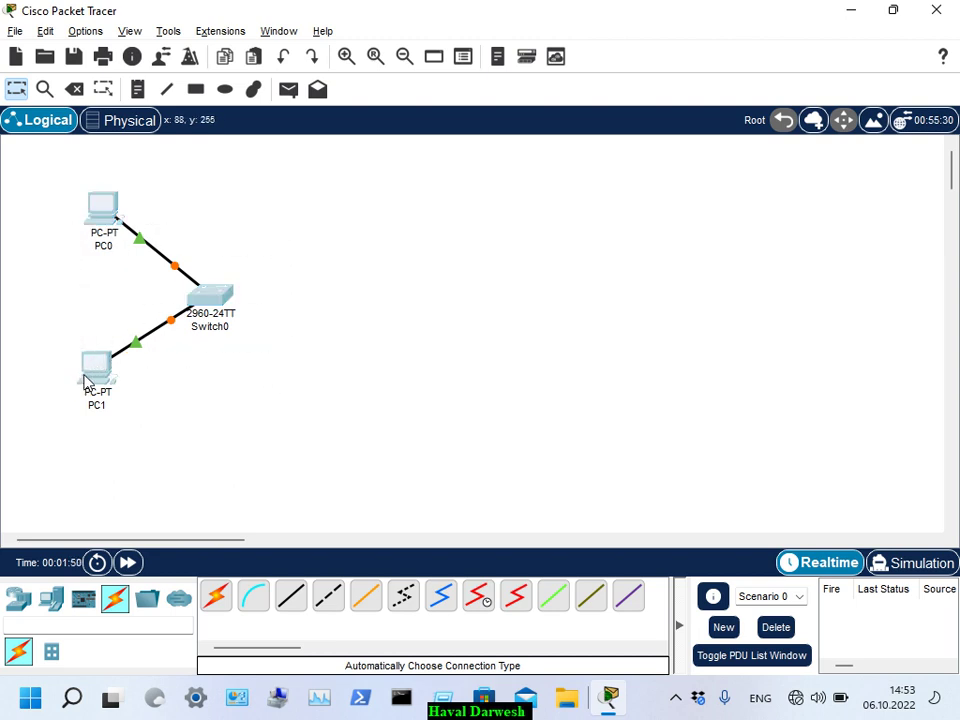
key("ctrl+v")
left_click_drag(205, 255, 834, 407)
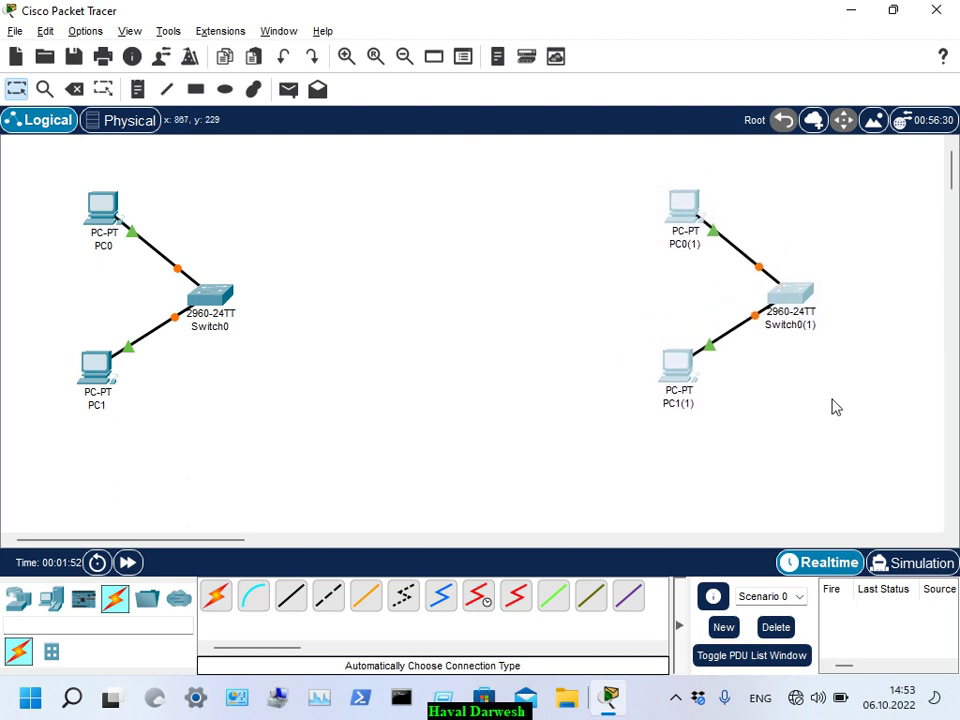
left_click_drag(712, 232, 864, 210)
left_click_drag(660, 372, 795, 390)
Step: Paste another copy of the switch group at the lower middle of the workspace, with one PC on each side of the switch
key("ctrl+v")
left_click_drag(119, 177, 593, 490)
left_click_drag(506, 425, 428, 447)
left_click_drag(374, 478, 322, 484)
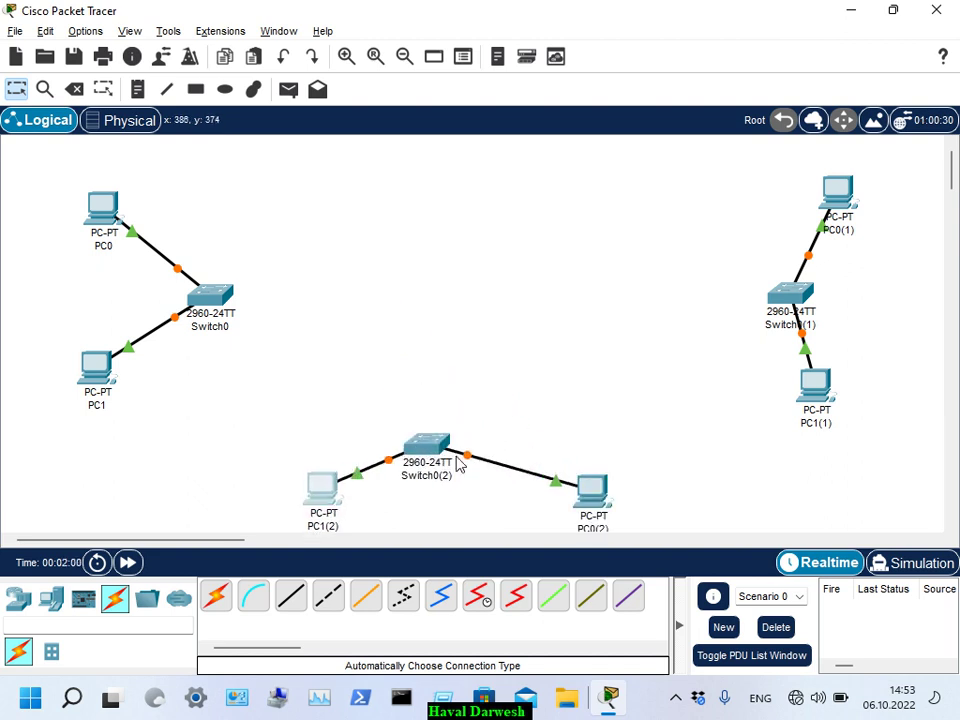
left_click_drag(430, 446, 479, 445)
Step: Place a Router-PT-Empty router in the middle of the workspace between the three switch groups
left_click(20, 602)
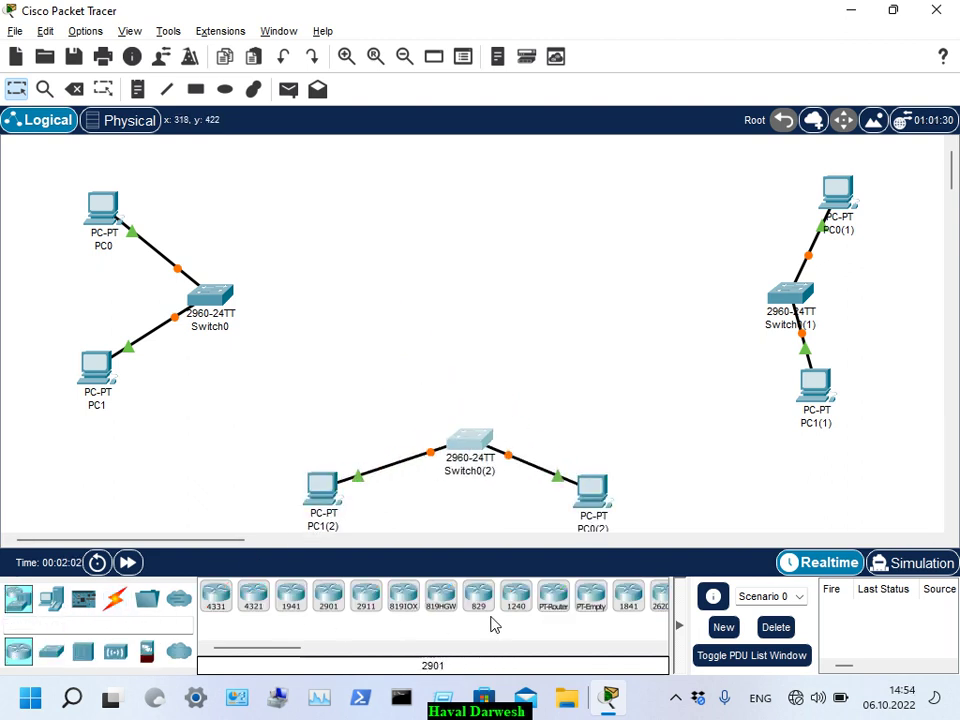
left_click(600, 612)
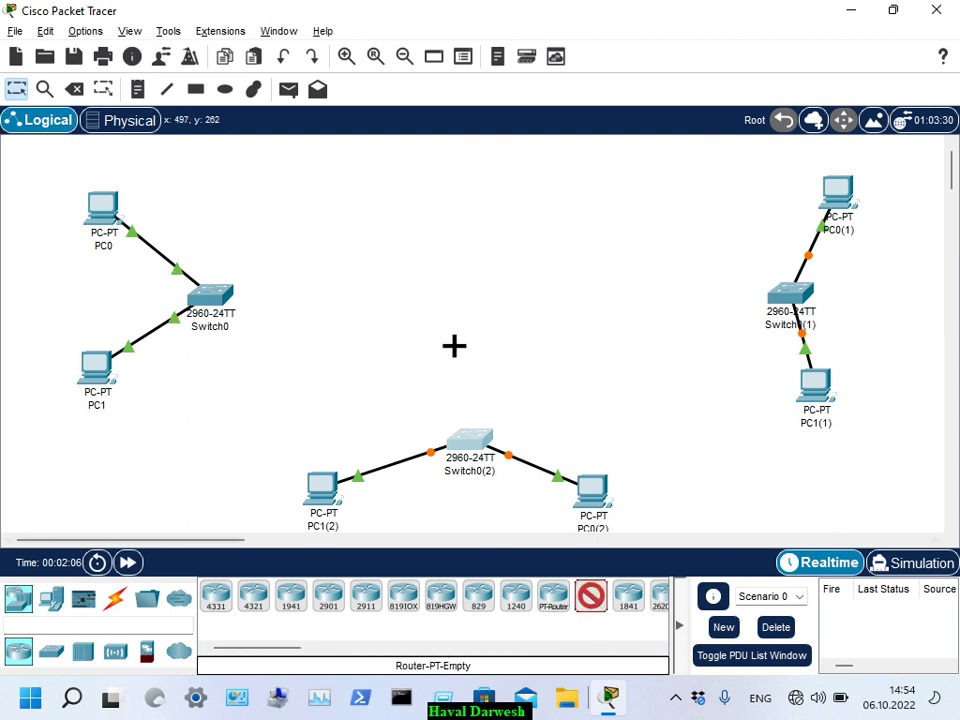
left_click(469, 272)
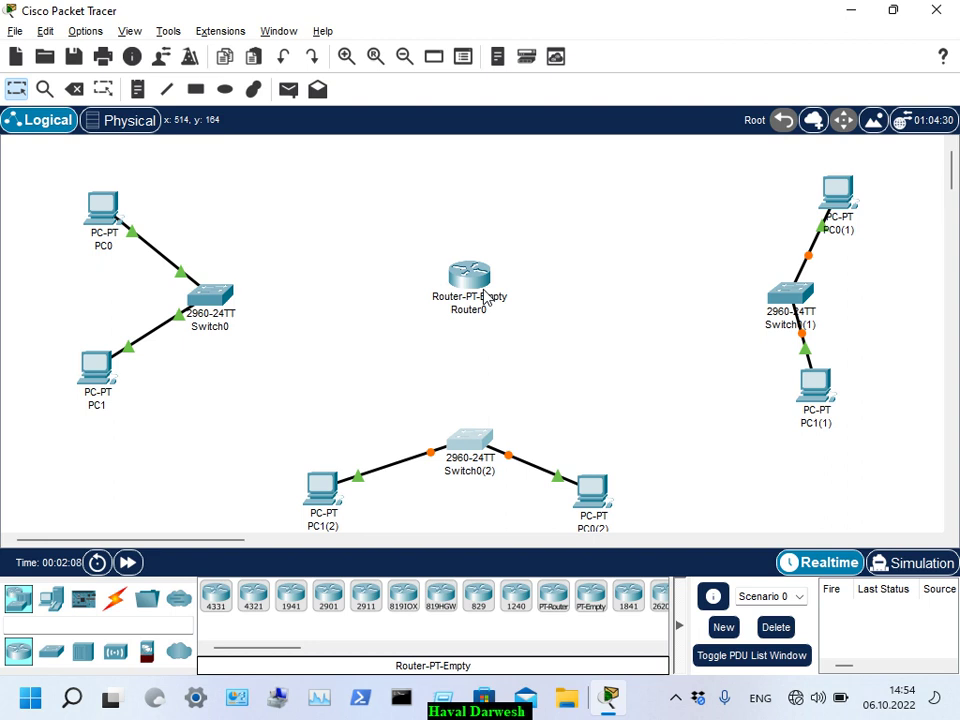
Step: Open Router0's physical device view and enlarge it around the module slots and power switch
mouse_move(486, 296)
left_click(487, 284)
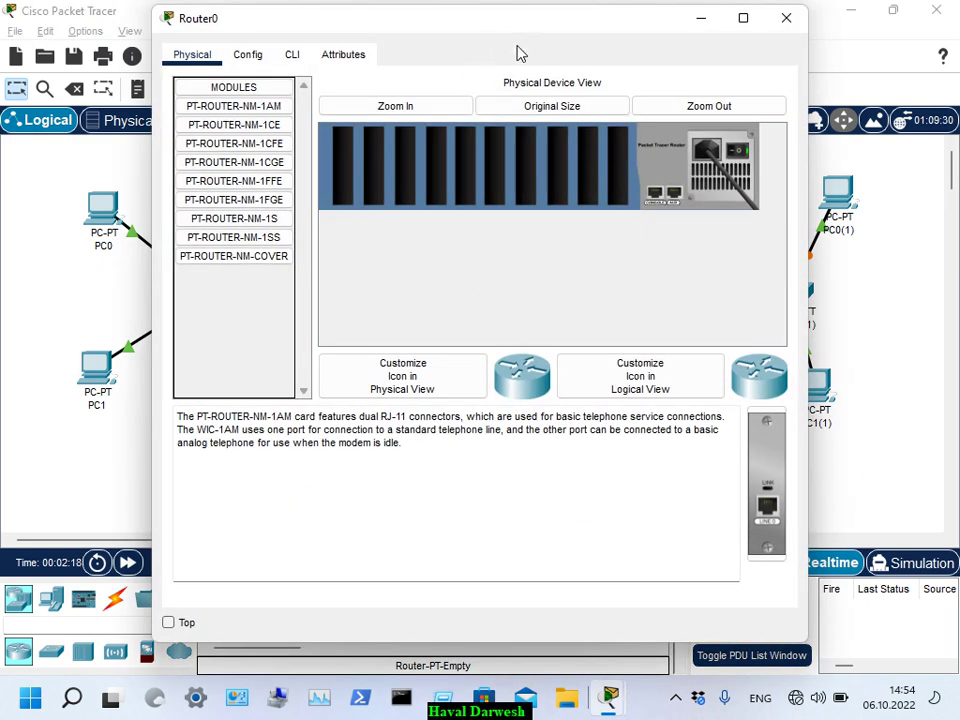
left_click_drag(516, 20, 522, 162)
left_click(463, 248)
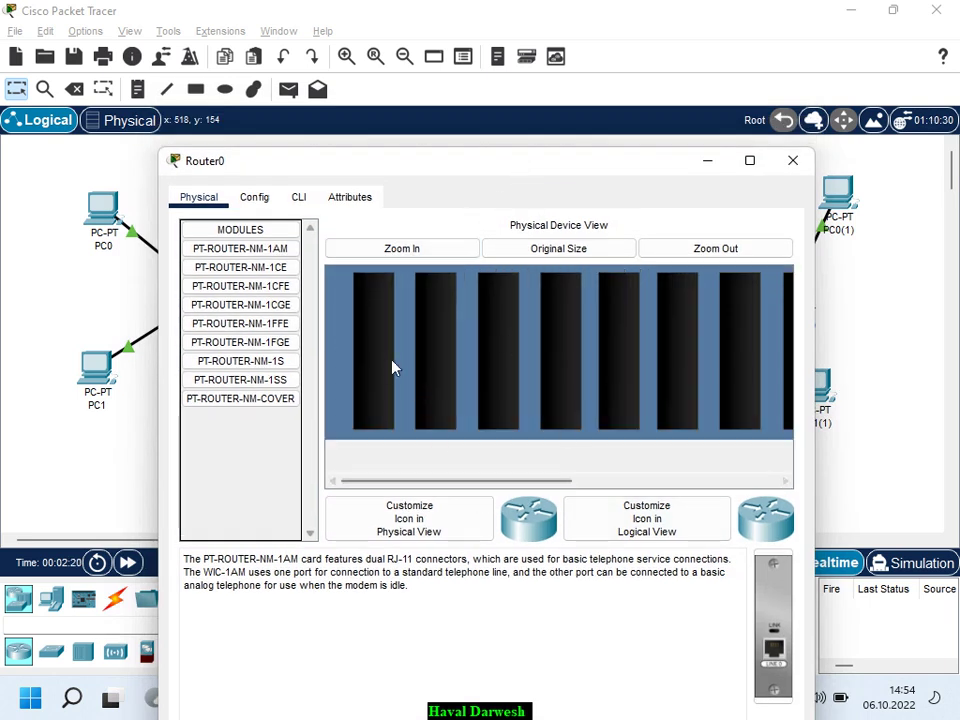
left_click_drag(491, 482, 752, 488)
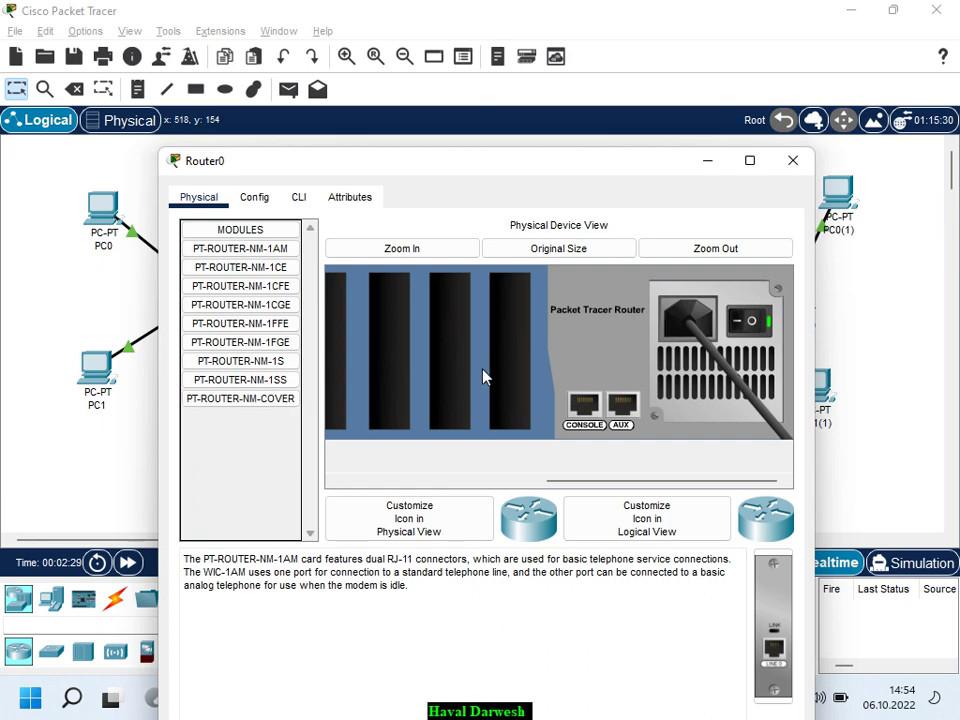
Step: Try to insert a PT-ROUTER-NM-1FFE module into Router0, dismiss the dialog and switch the router's power off
left_click_drag(228, 328, 447, 352)
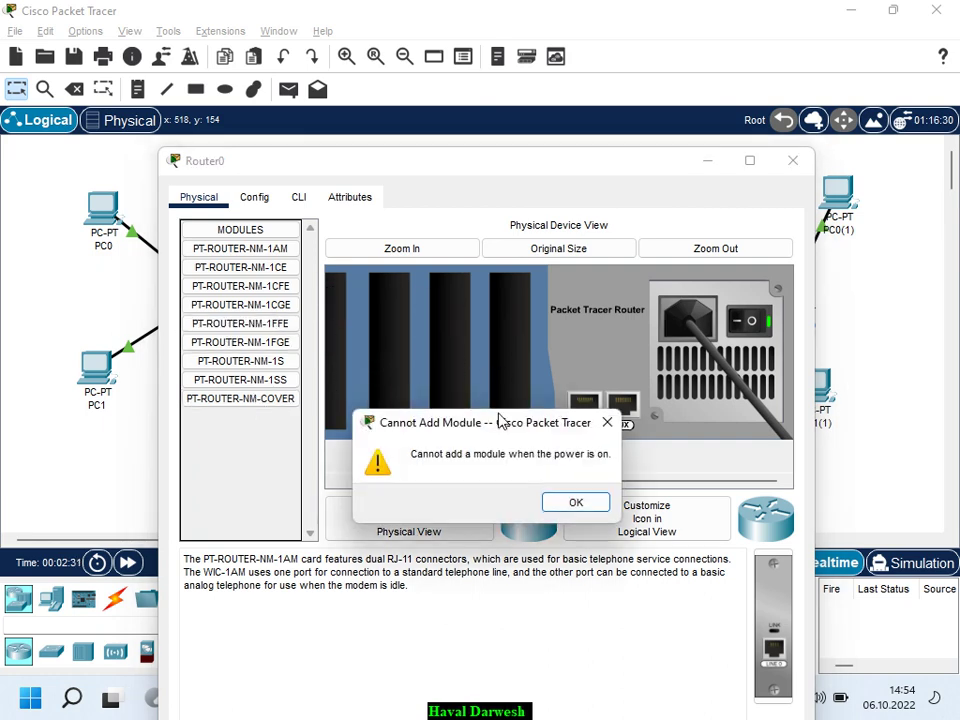
left_click(574, 503)
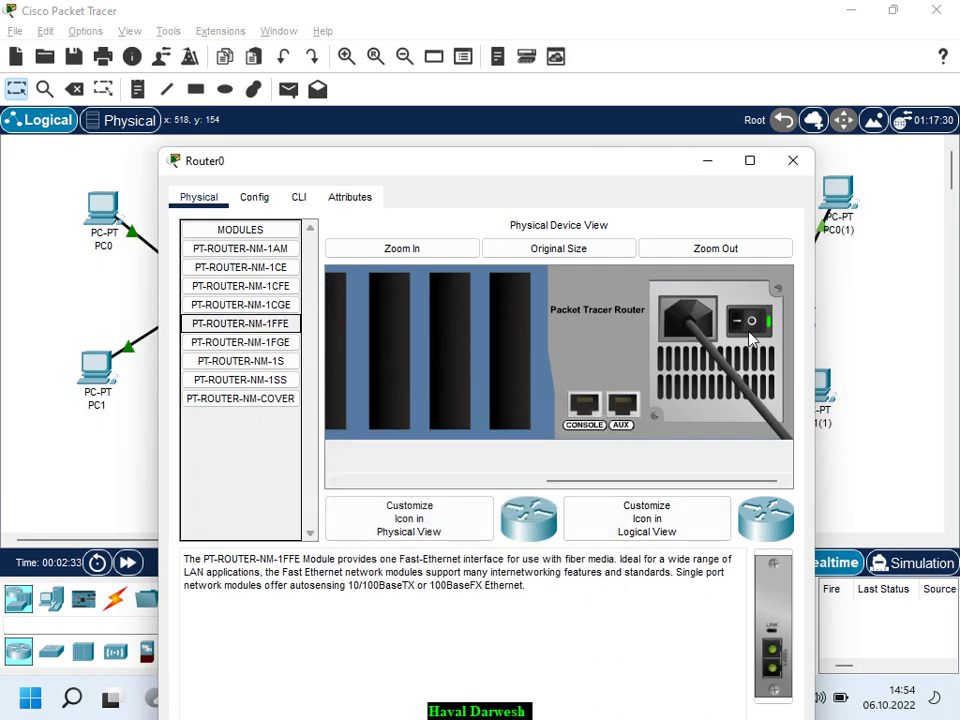
left_click(750, 334)
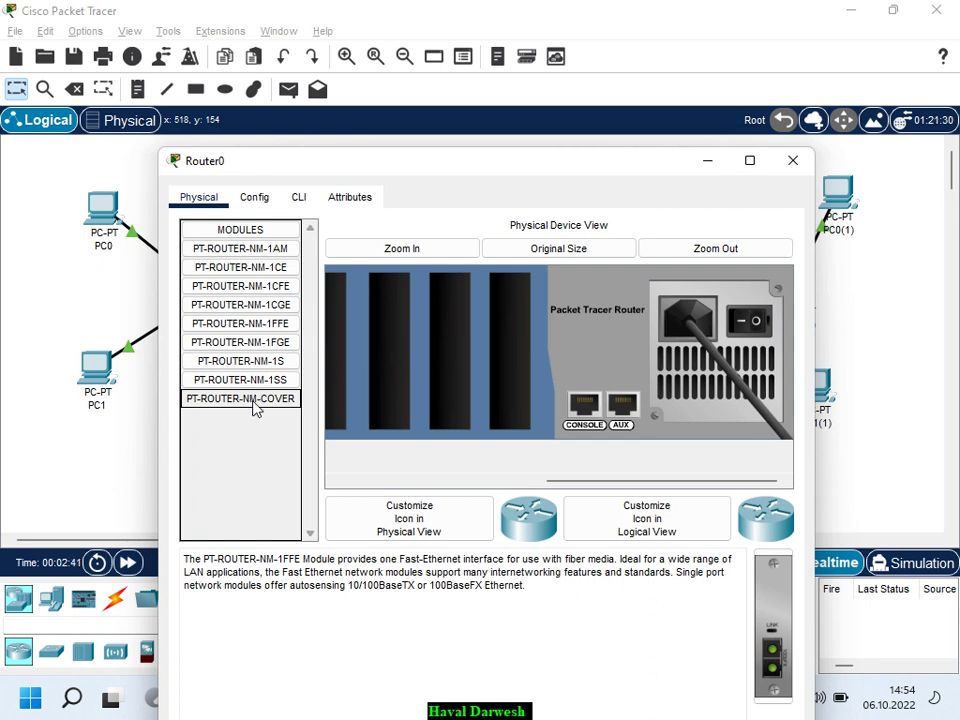
Step: Examine the PT-ROUTER-NM-COVER, PT-ROUTER-NM-1SS and PT-ROUTER-NM-1S modules available for Router0
mouse_move(253, 408)
left_mouse_down()
mouse_move(261, 420)
mouse_move(512, 375)
mouse_move(300, 375)
mouse_move(250, 410)
left_mouse_up()
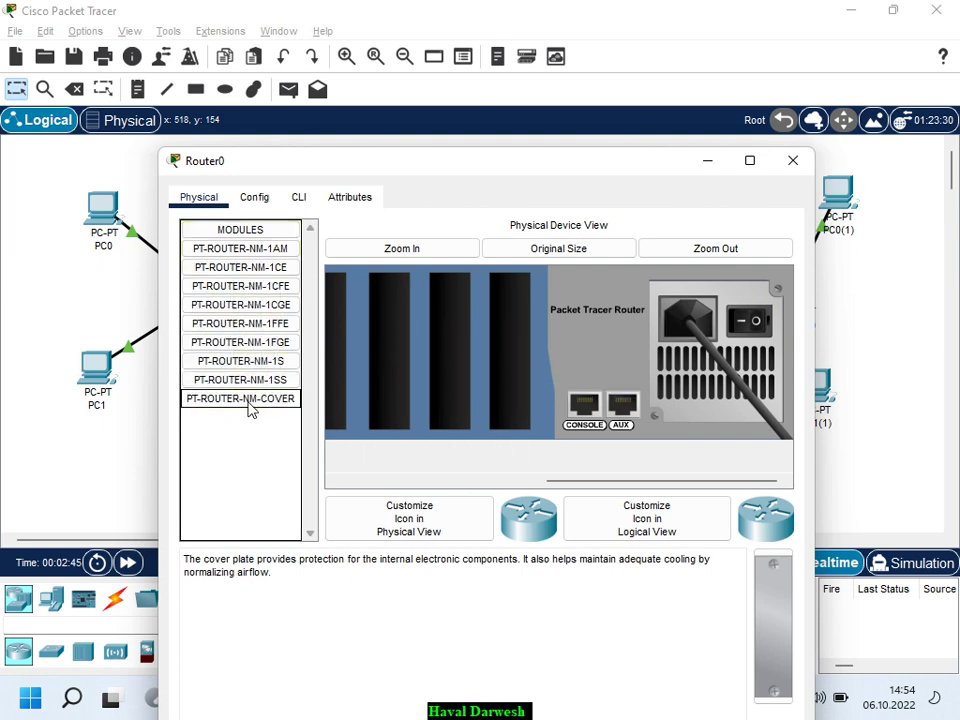
left_click(265, 379)
left_click(275, 362)
left_click(278, 379)
left_click(281, 364)
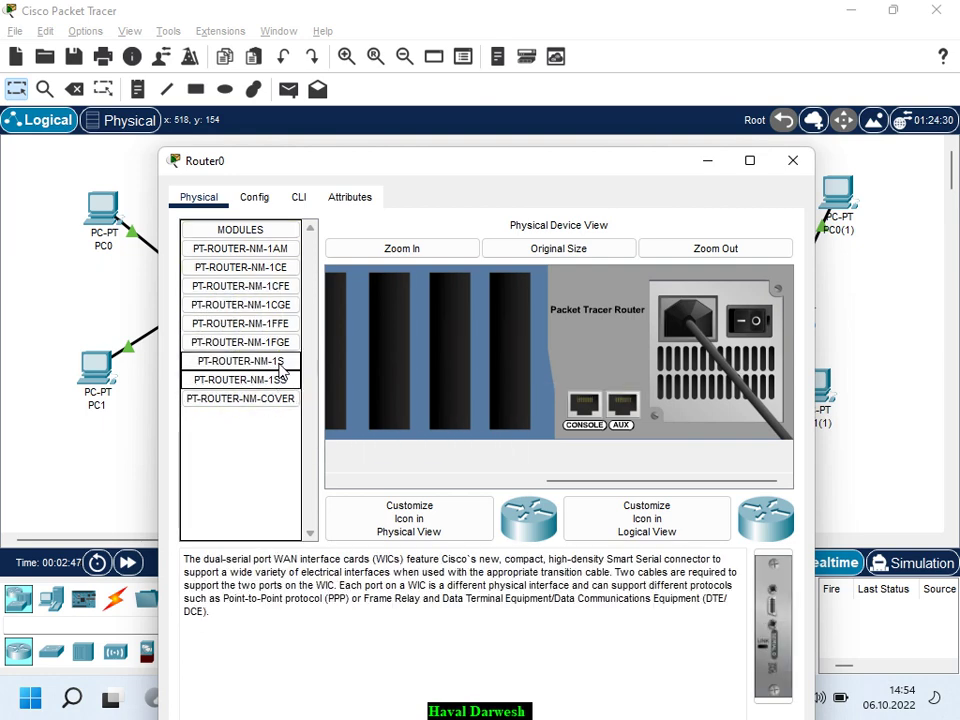
left_click(279, 379)
left_click_drag(281, 364, 452, 348)
left_click_drag(250, 380, 270, 385)
left_click_drag(454, 360, 228, 385)
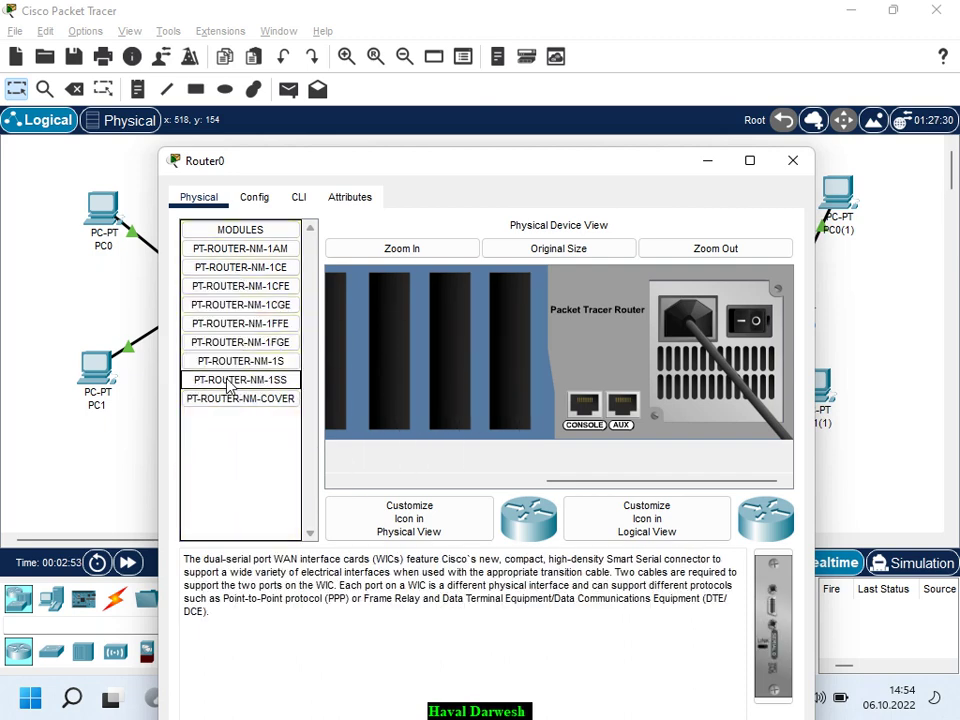
left_click(234, 398)
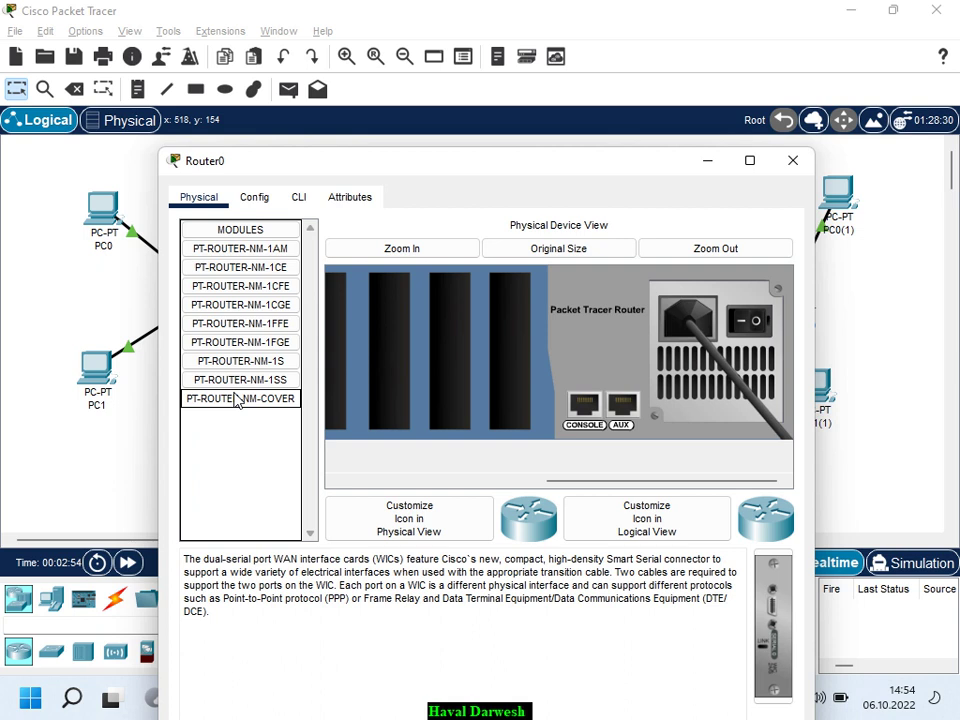
Step: Insert a PT-ROUTER-NM-1AM module in the slot nearest the console port, read its description and remove it again
left_click_drag(285, 248, 512, 405)
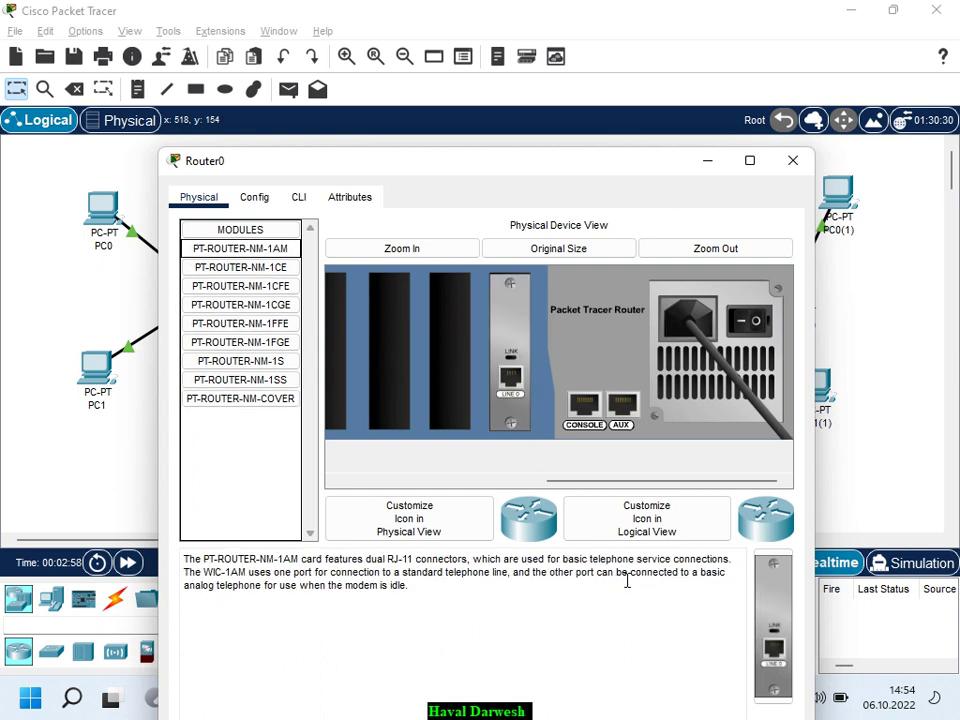
left_click_drag(589, 559, 682, 559)
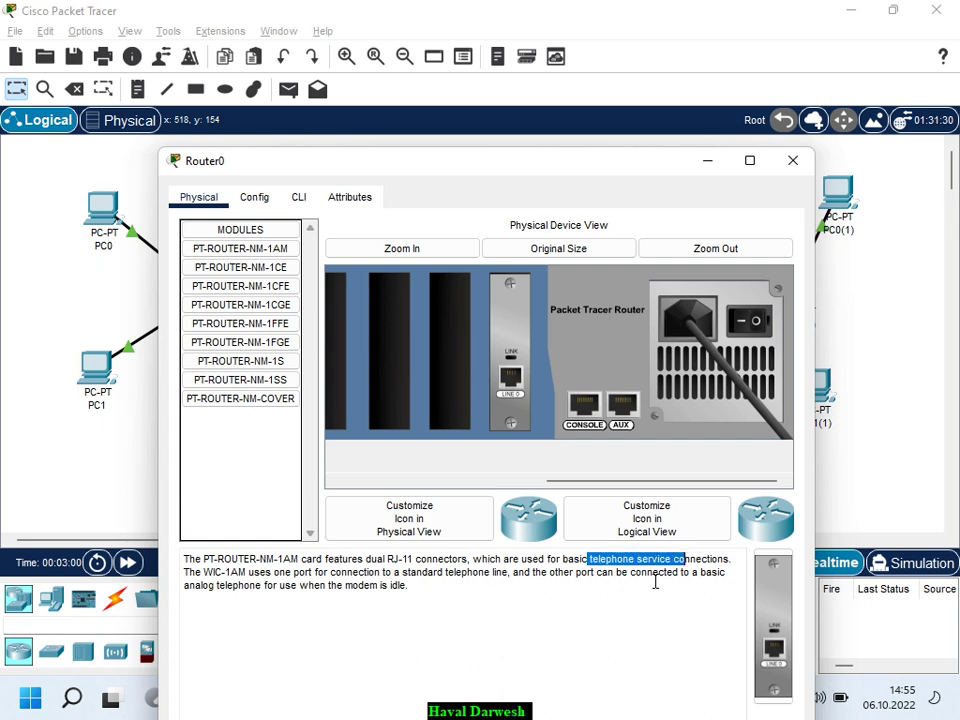
left_click_drag(510, 385, 245, 380)
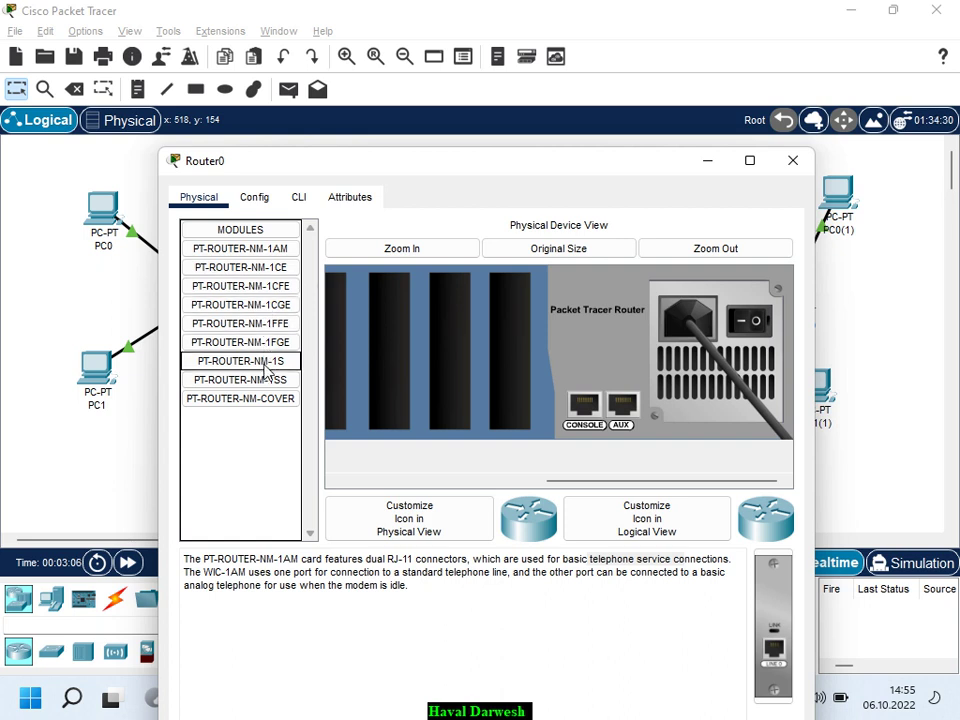
Step: Magnify the screen and review the available connection types and Router0's PT-ROUTER-NM-1CE and PT-ROUTER-NM-1CFE modules
key("super+plus")
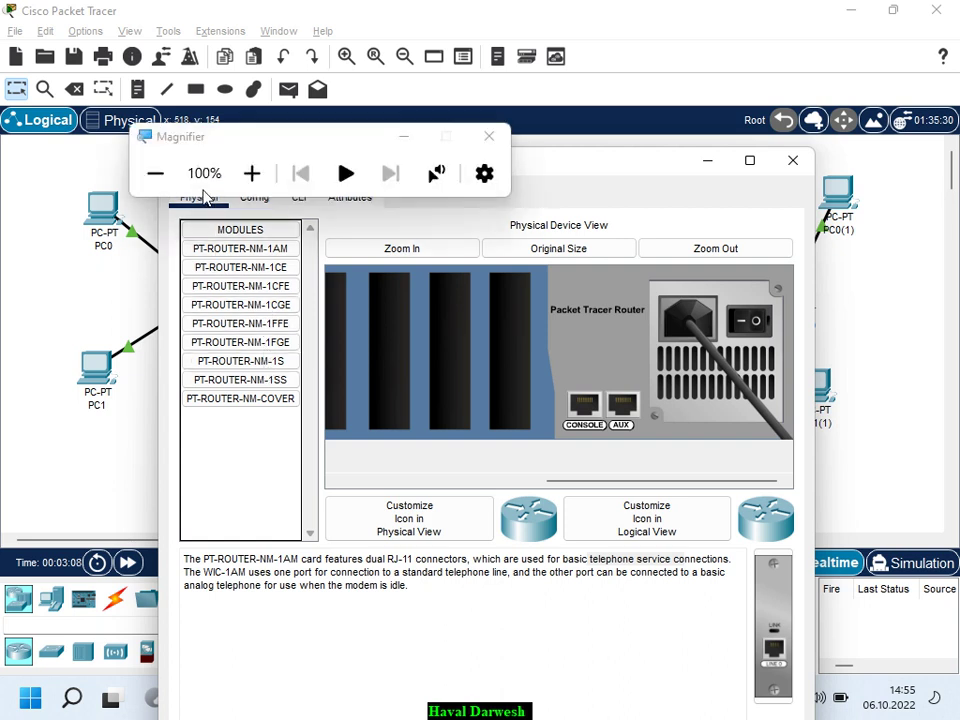
left_click(251, 175)
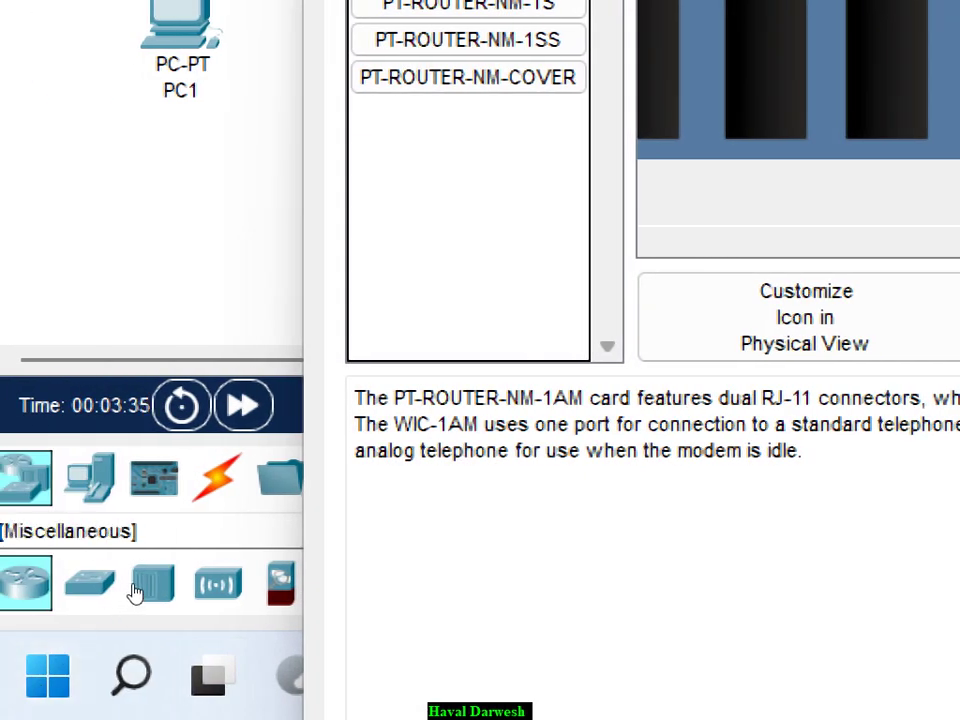
left_click(132, 597)
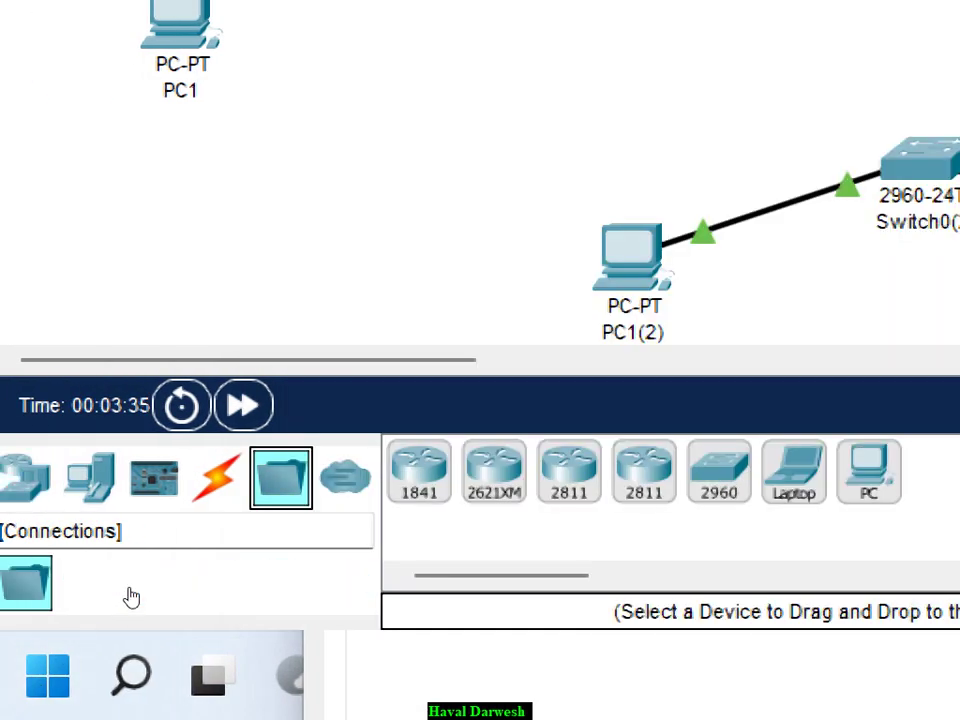
left_click(214, 478)
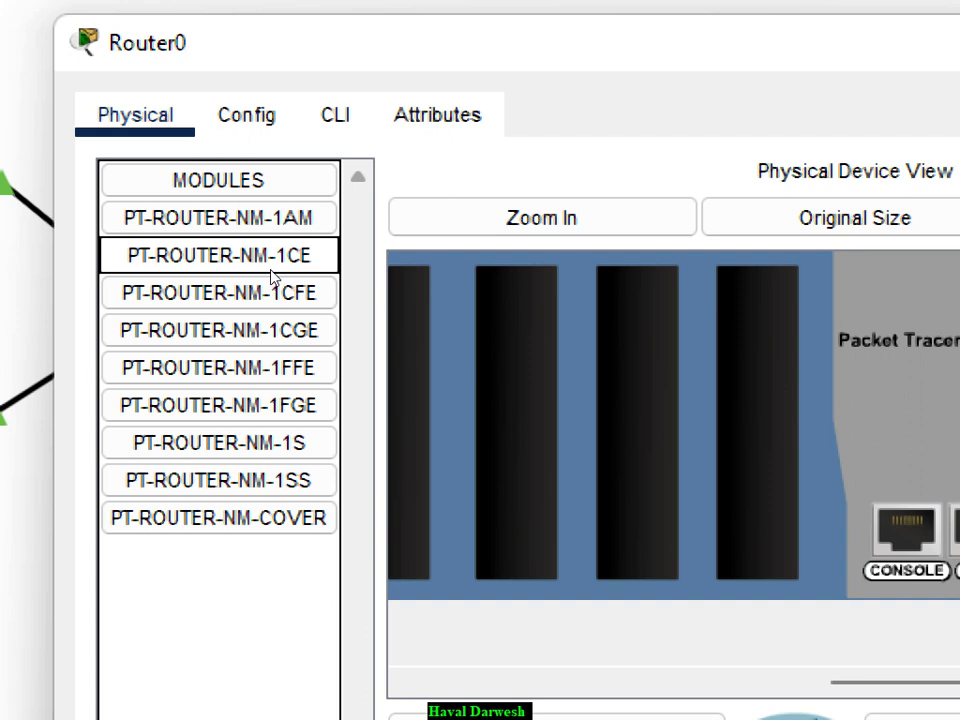
left_click_drag(272, 278, 221, 294)
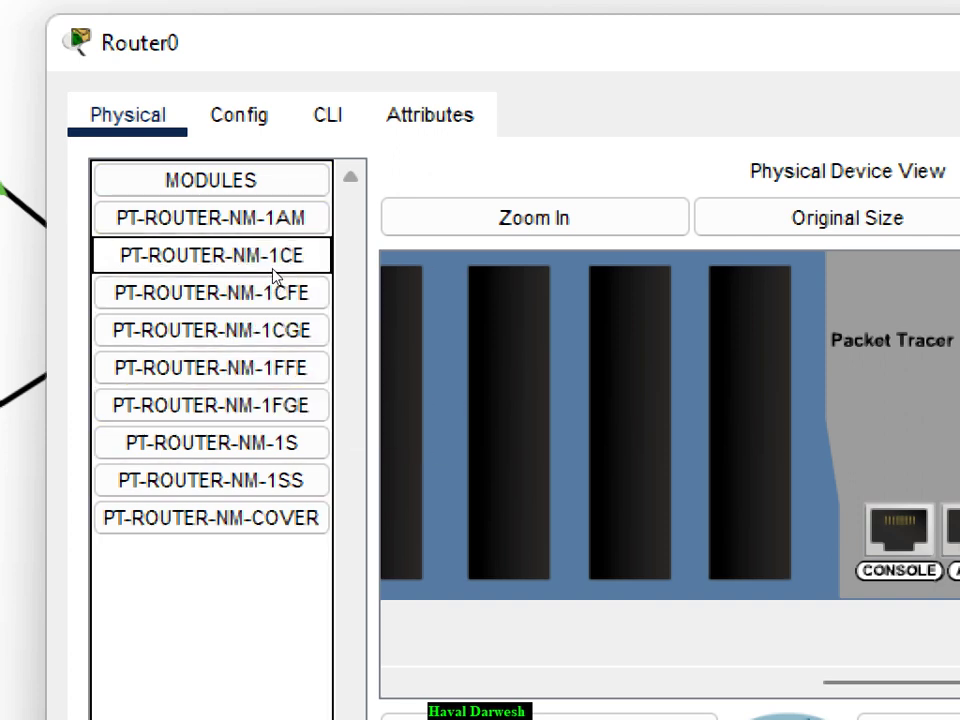
left_click(290, 291)
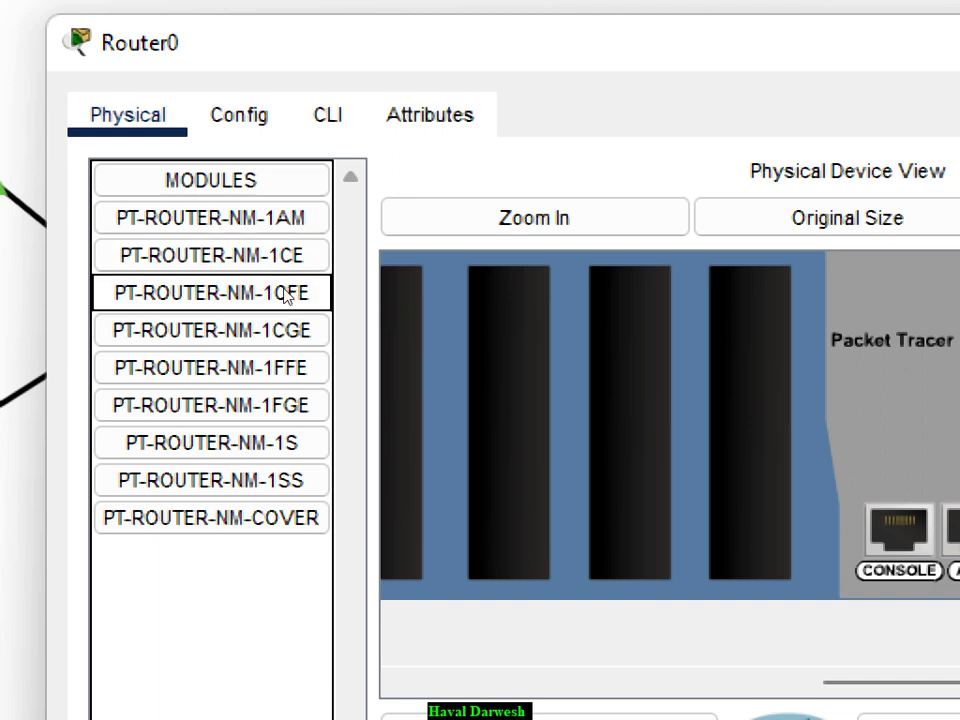
Step: Install two PT-ROUTER-NM-1CFE modules and two PT-ROUTER-NM-1CGE modules in Router0's four slots nearest the console port
left_click_drag(236, 298, 750, 420)
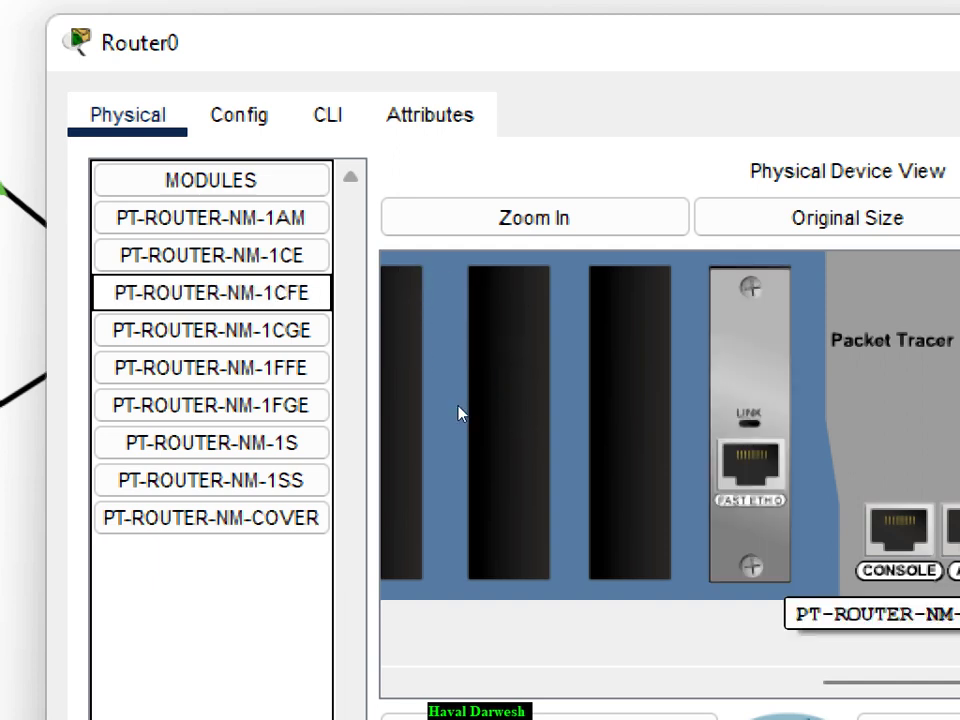
left_click_drag(302, 294, 630, 420)
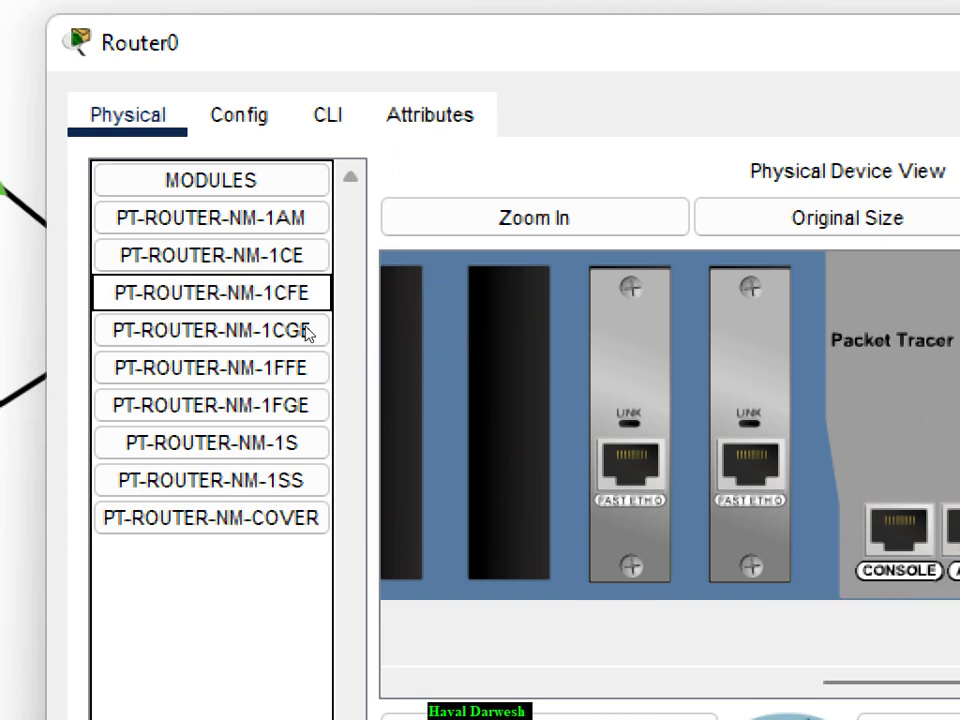
left_click_drag(307, 333, 505, 375)
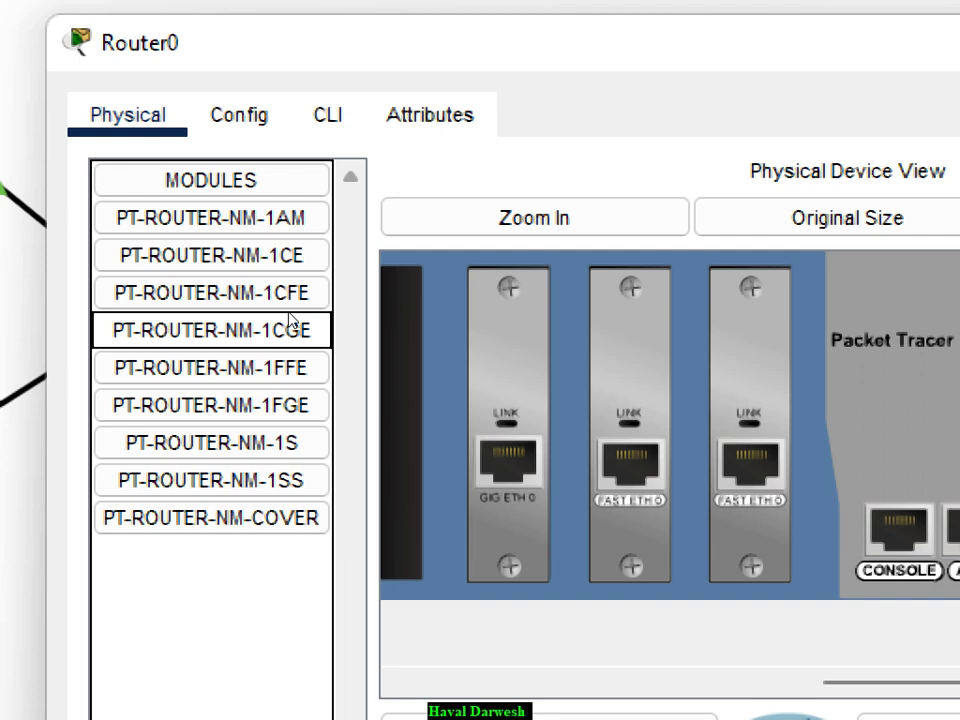
left_click_drag(290, 320, 395, 350)
scroll(560, 490, "left", 6)
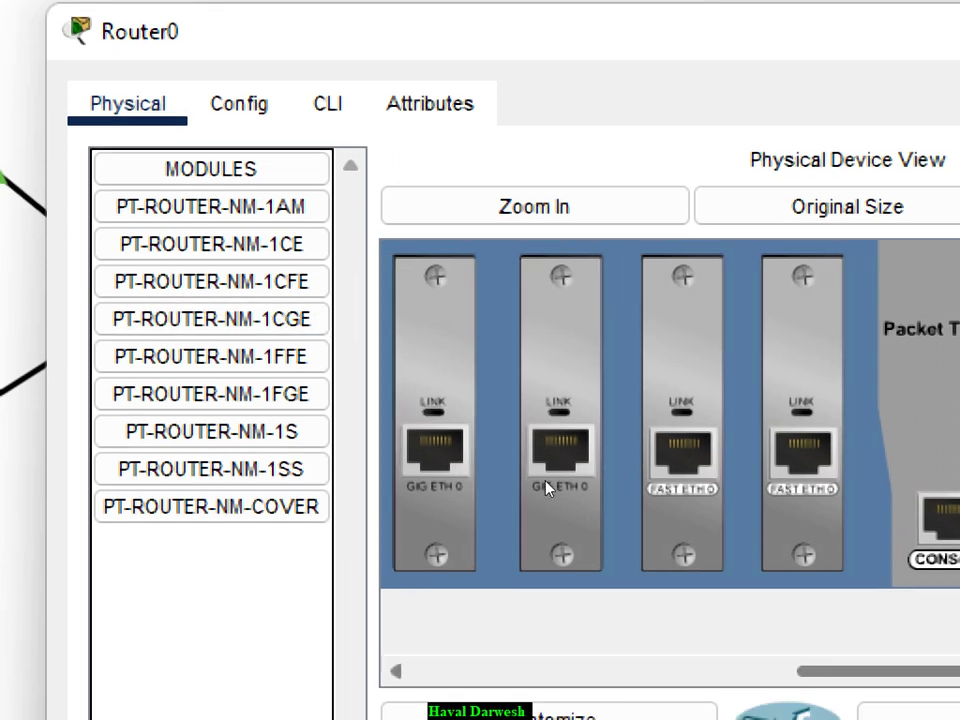
Step: Install two PT-ROUTER-NM-1FFE and two PT-ROUTER-NM-1FGE fiber modules in Router0's four slots beside the Gigabit Ethernet copper modules
scroll(465, 490, "left", 2)
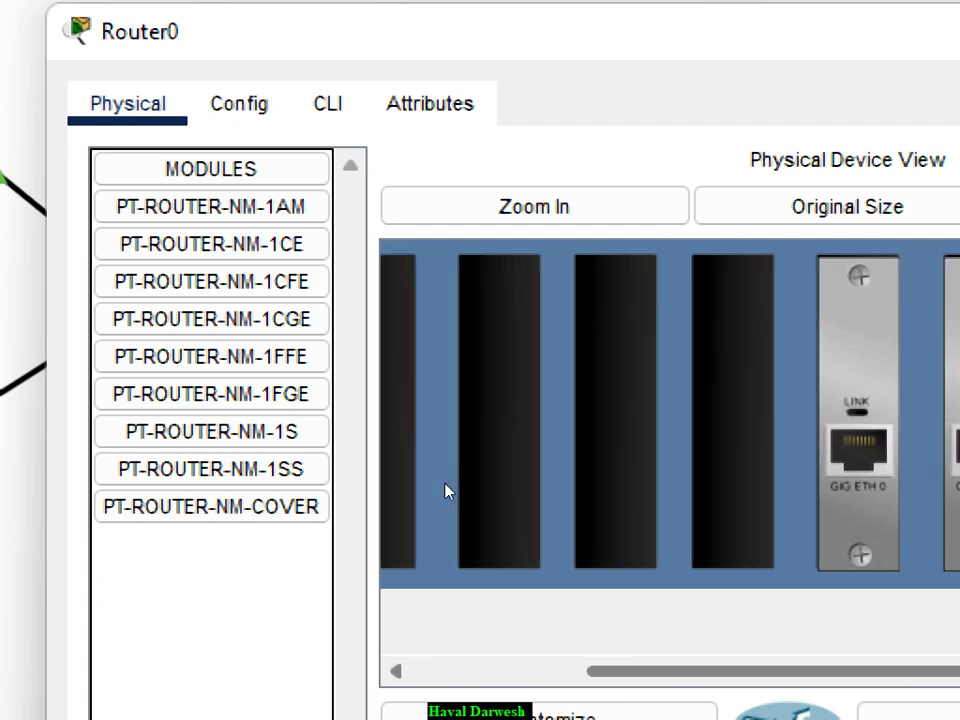
left_click(300, 357)
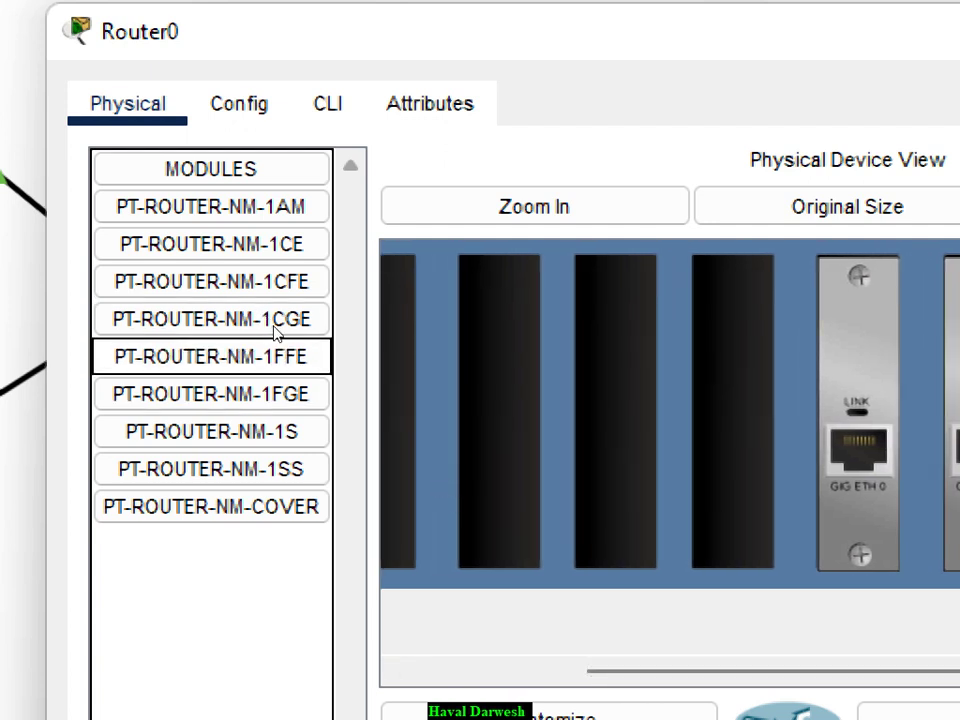
left_click_drag(270, 340, 503, 394)
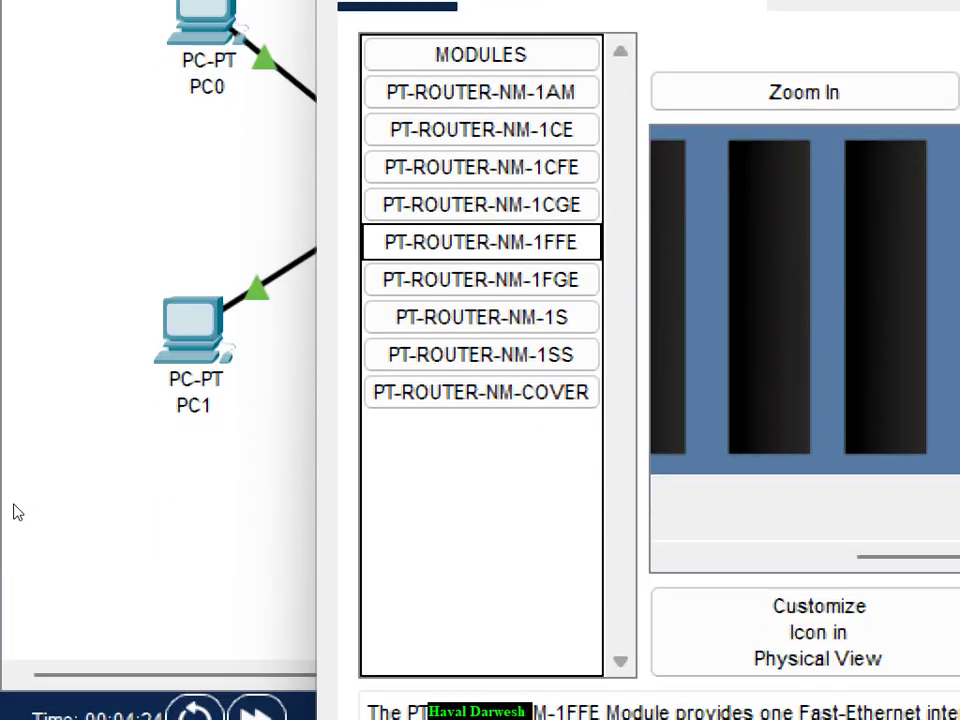
left_click(0, 628)
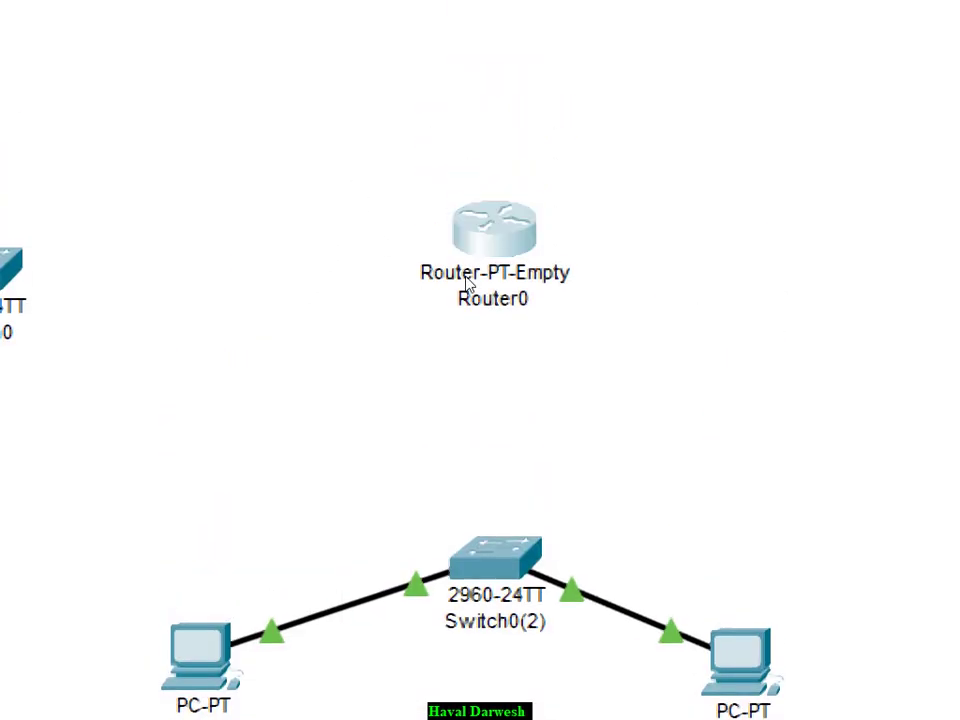
left_click(465, 292)
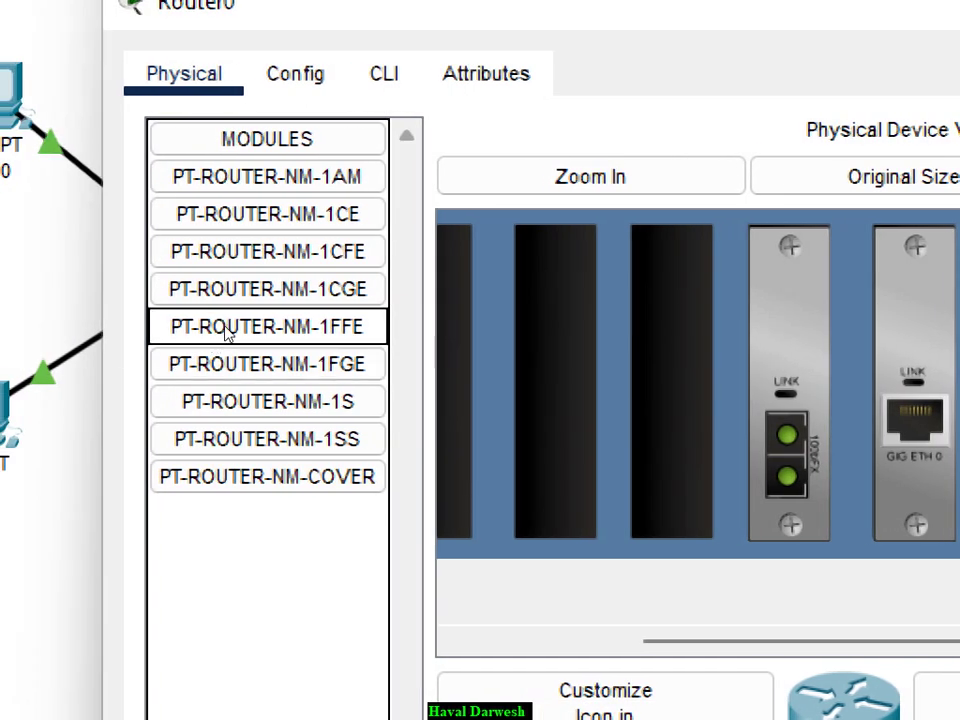
left_click_drag(229, 332, 670, 380)
left_click_drag(279, 362, 555, 380)
left_click_drag(262, 358, 500, 512)
Step: Fit PT-ROUTER-NM-COVER plates in Router0's two remaining empty slots
scroll(489, 504, "left", 3)
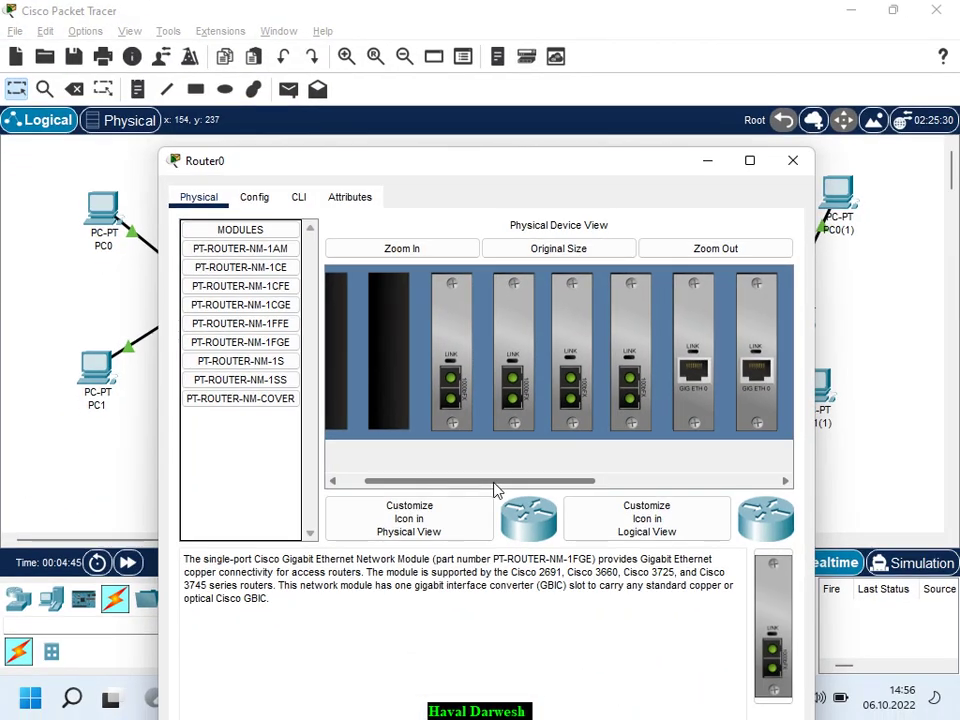
left_click_drag(494, 484, 423, 485)
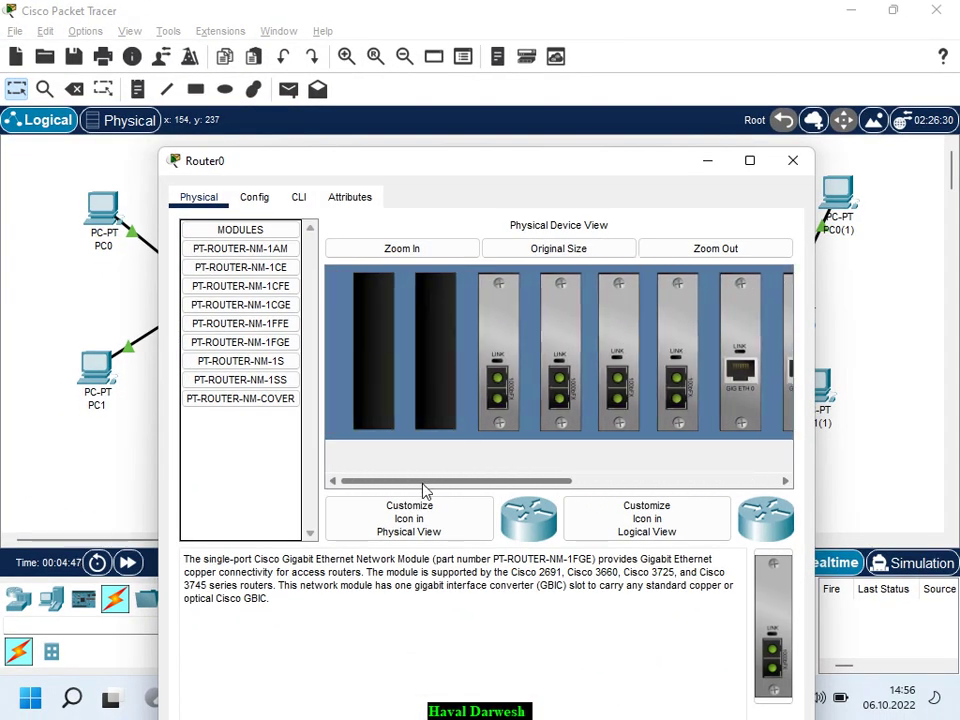
left_click_drag(240, 398, 423, 390)
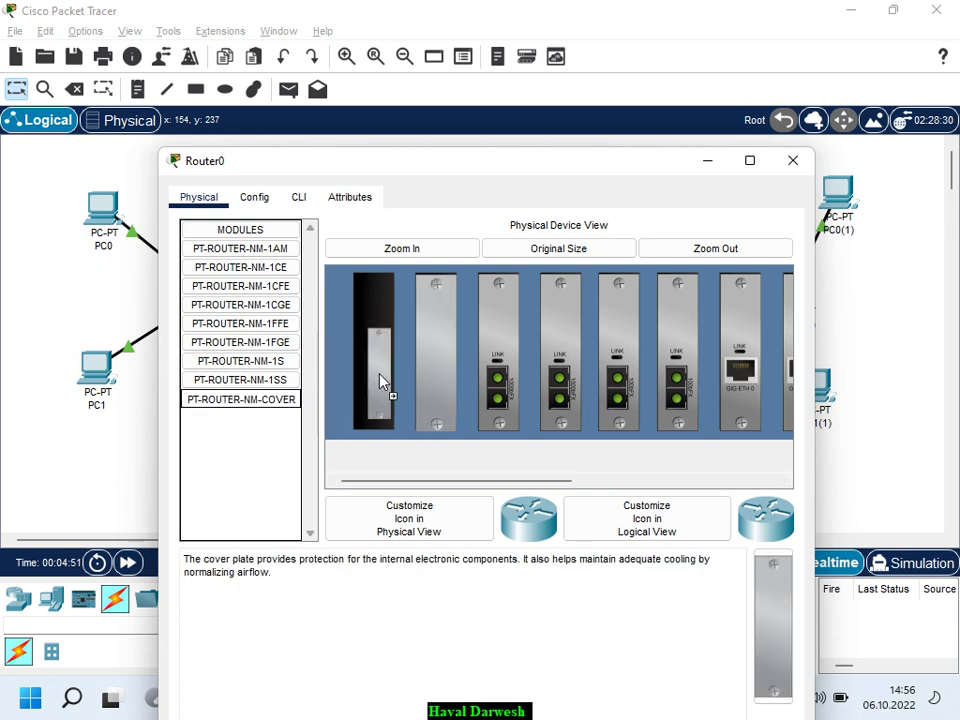
Step: Inspect Router0's complete module layout and power section at different magnifications, and close its device window
left_click_drag(521, 481, 733, 487)
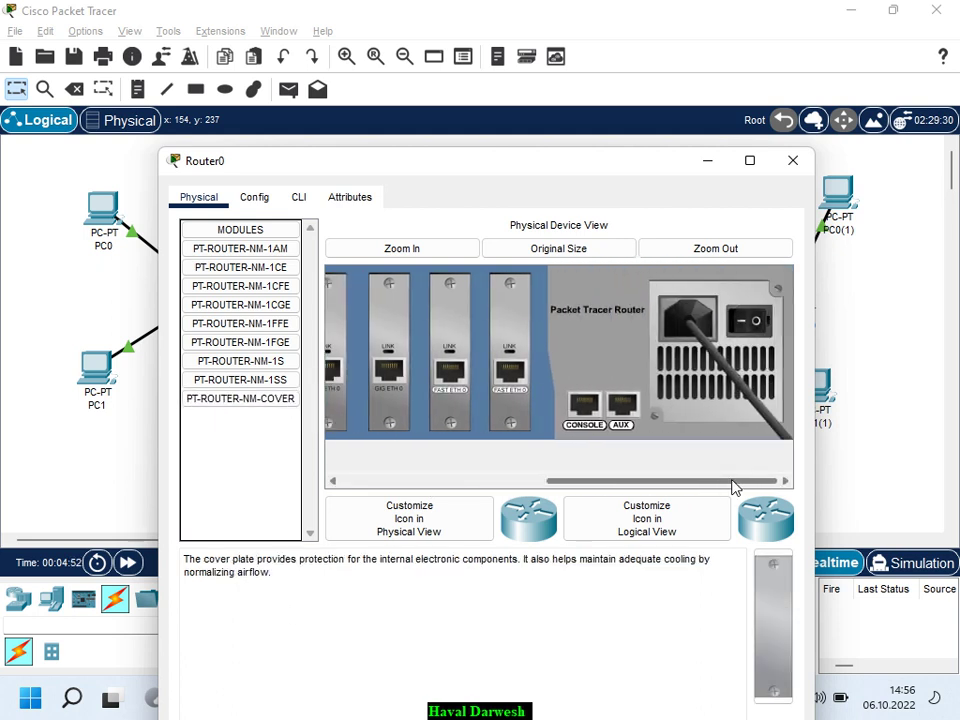
left_click(662, 250)
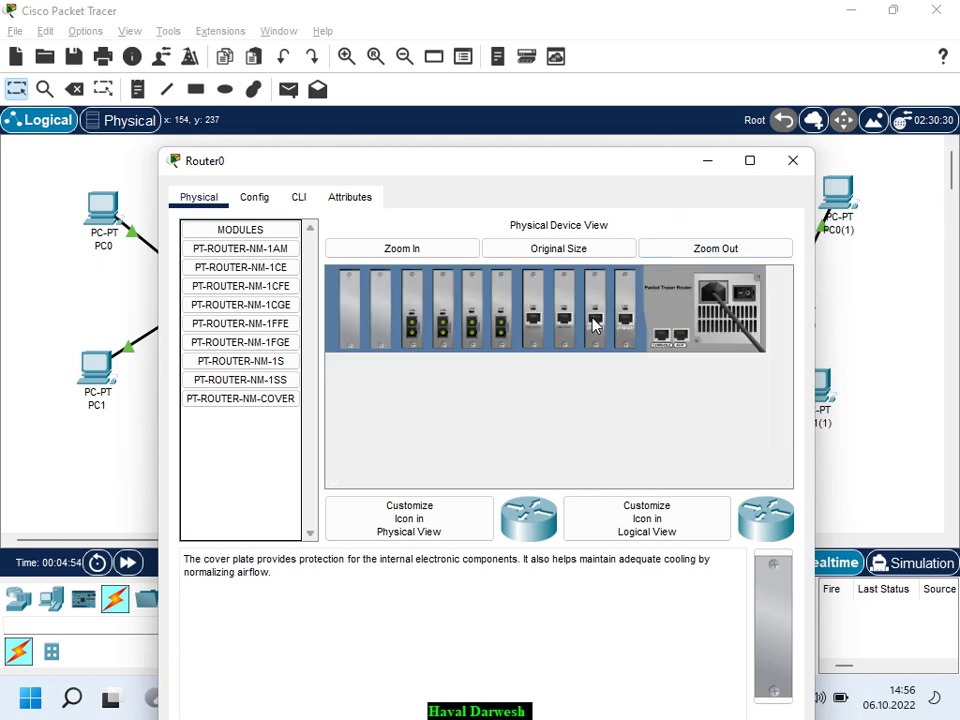
left_click(456, 254)
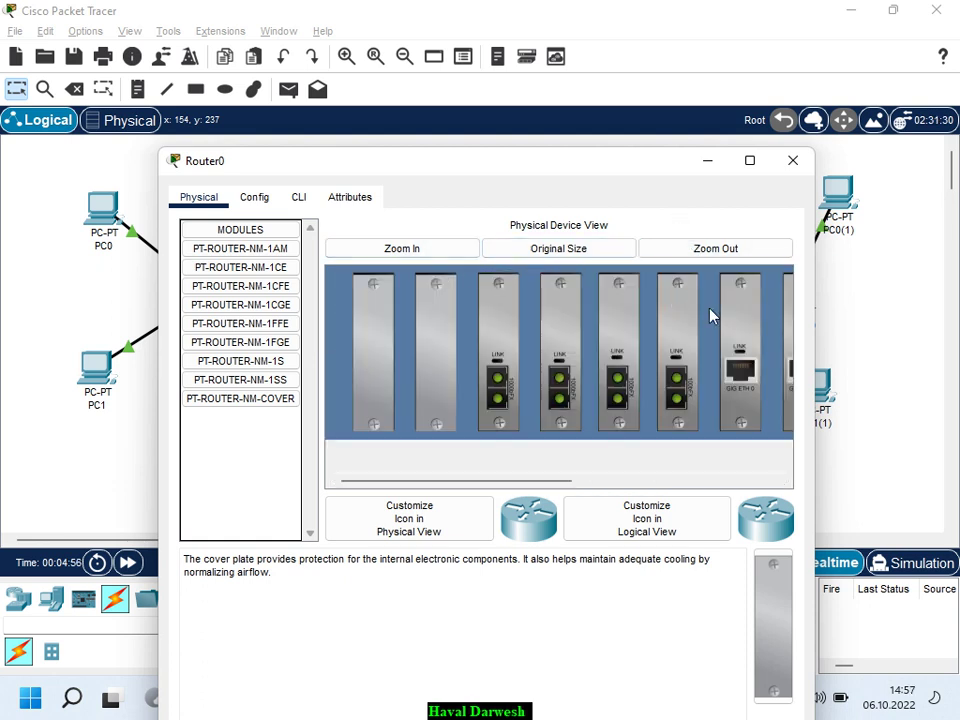
left_click_drag(566, 485, 778, 478)
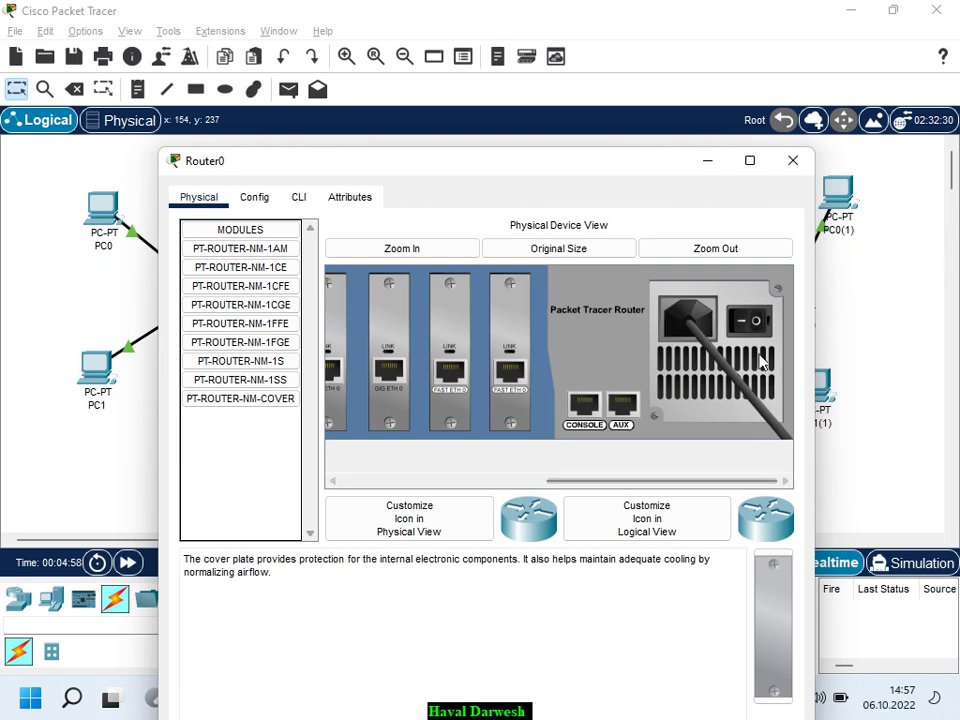
left_click(733, 249)
left_click(791, 161)
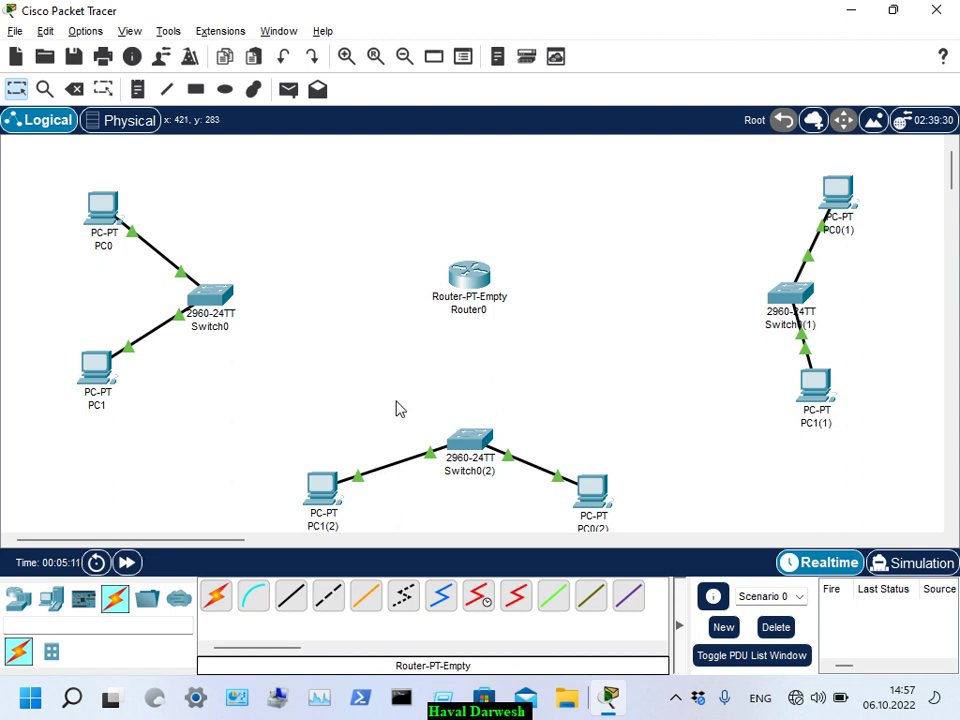
Step: Start a copper straight-through link from Switch0's GigabitEthernet0/1, review Router0's available ports and leave the link unconnected
left_click(291, 597)
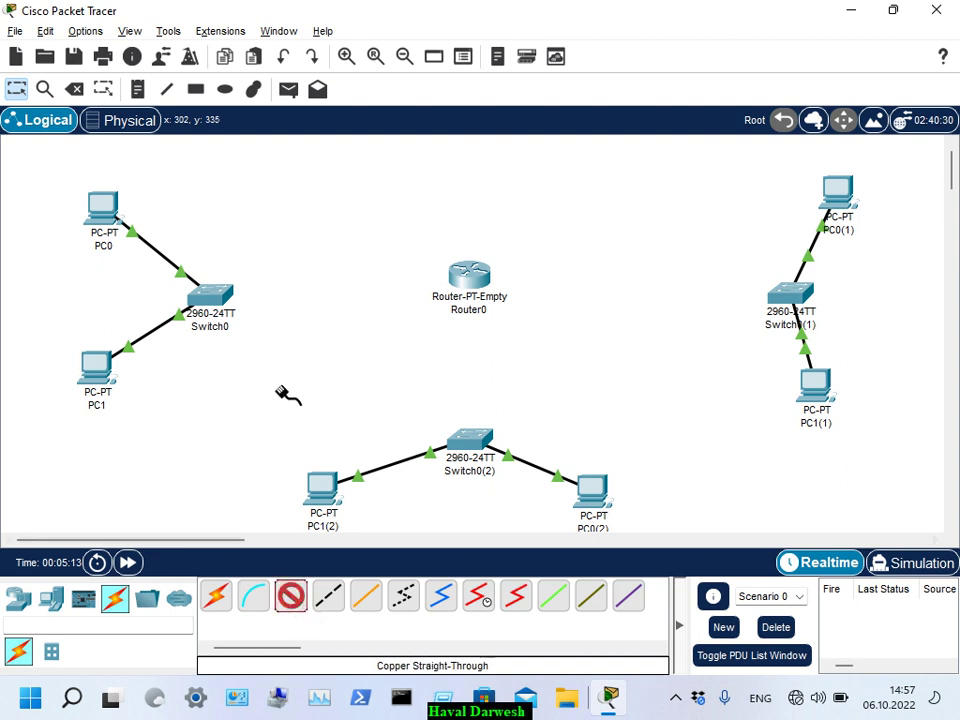
left_click(230, 302)
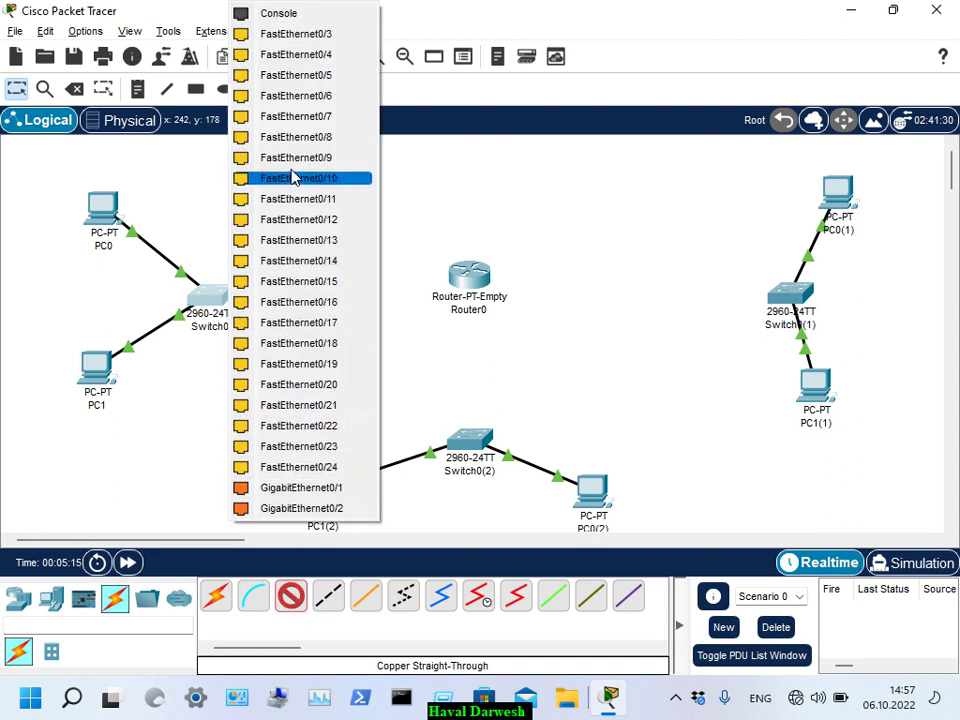
left_click(306, 490)
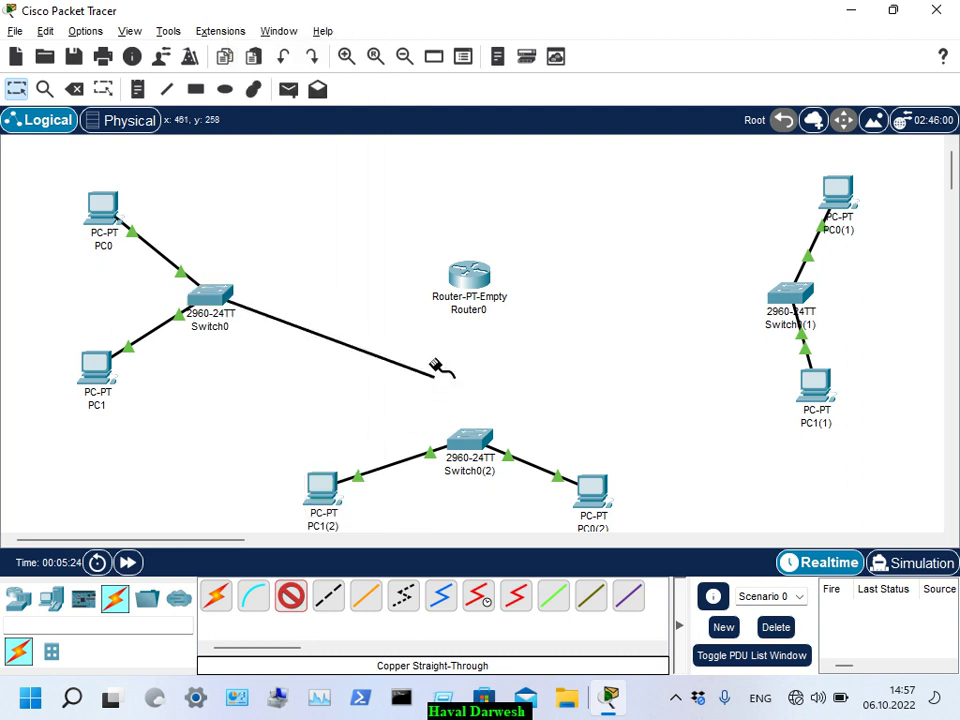
left_click(474, 284)
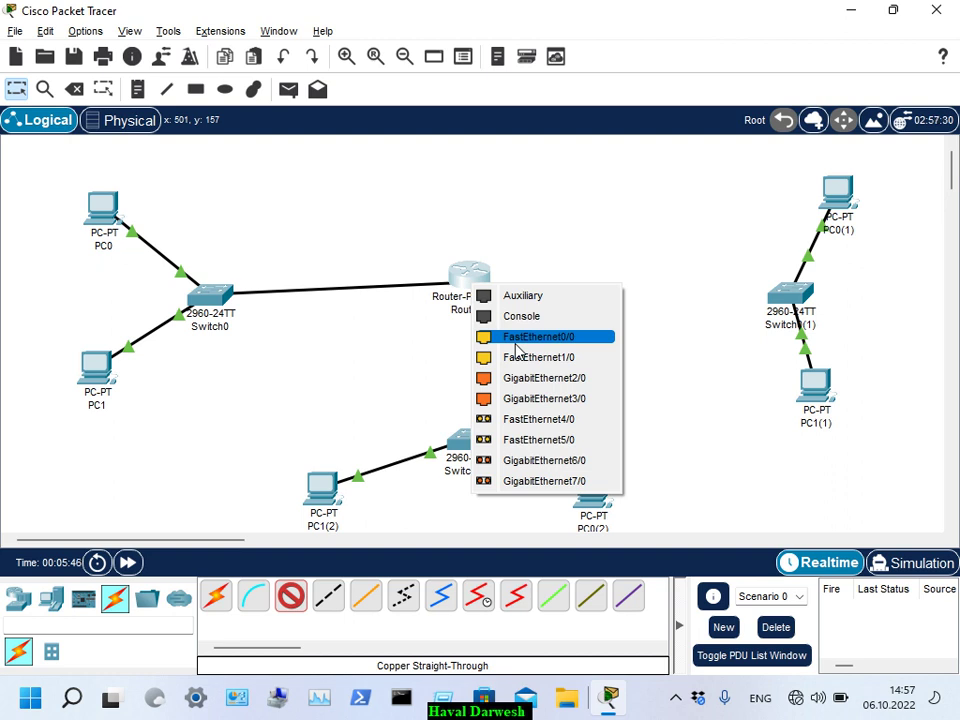
left_click(396, 334)
Step: Connect Switch0's GigabitEthernet0/2 to Router0 with a copper straight-through cable, trying GigabitEthernet6/0 first and using GigabitEthernet2/0
left_click(197, 300)
left_click(216, 307)
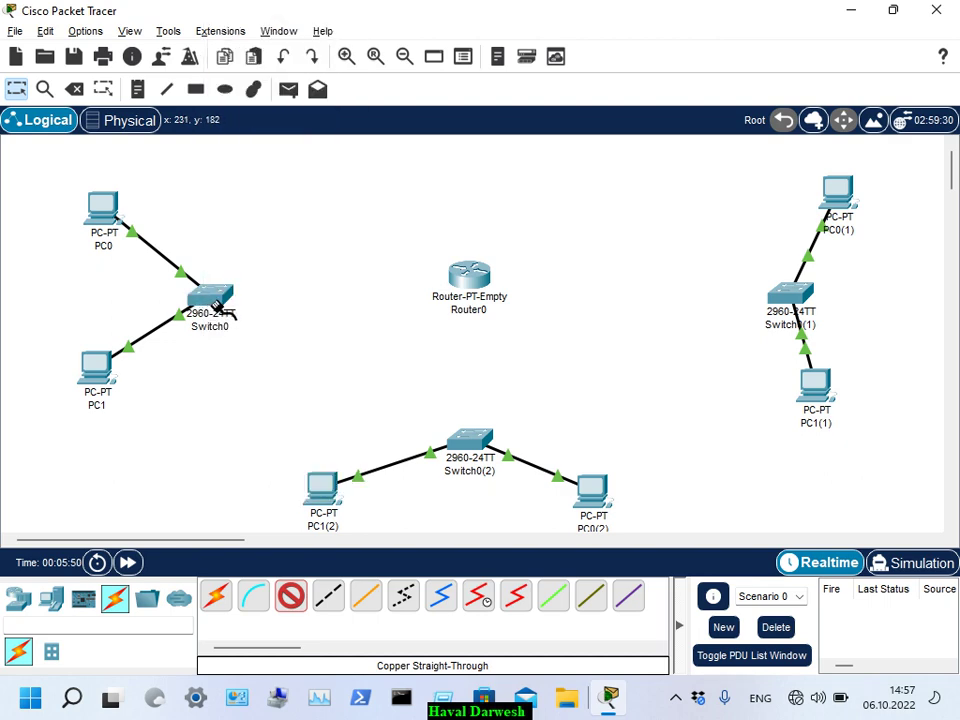
left_click(214, 305)
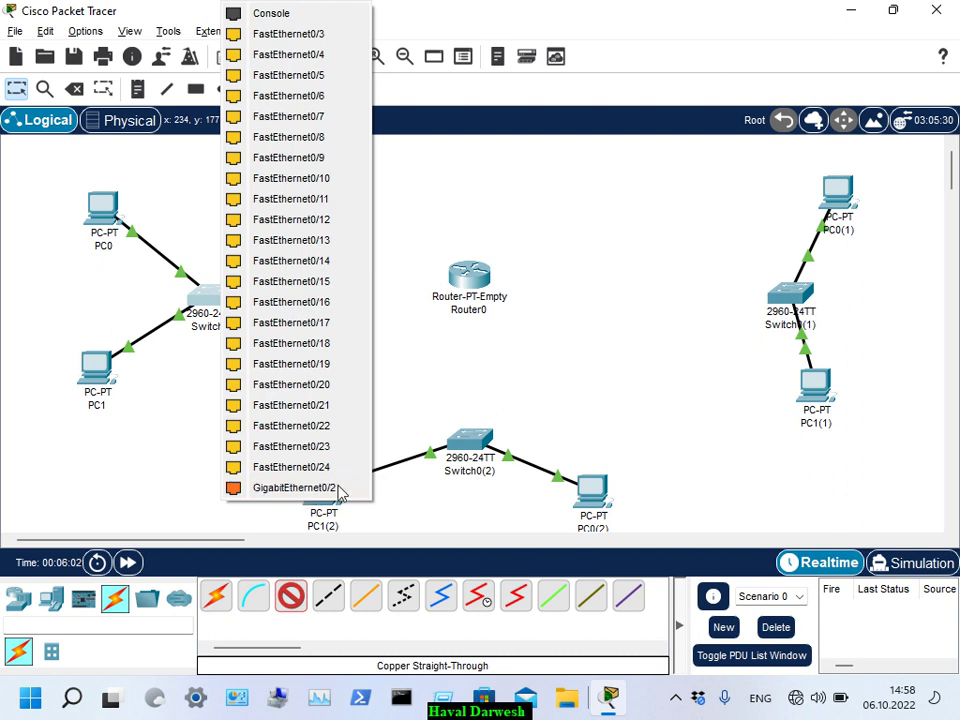
left_click(468, 289)
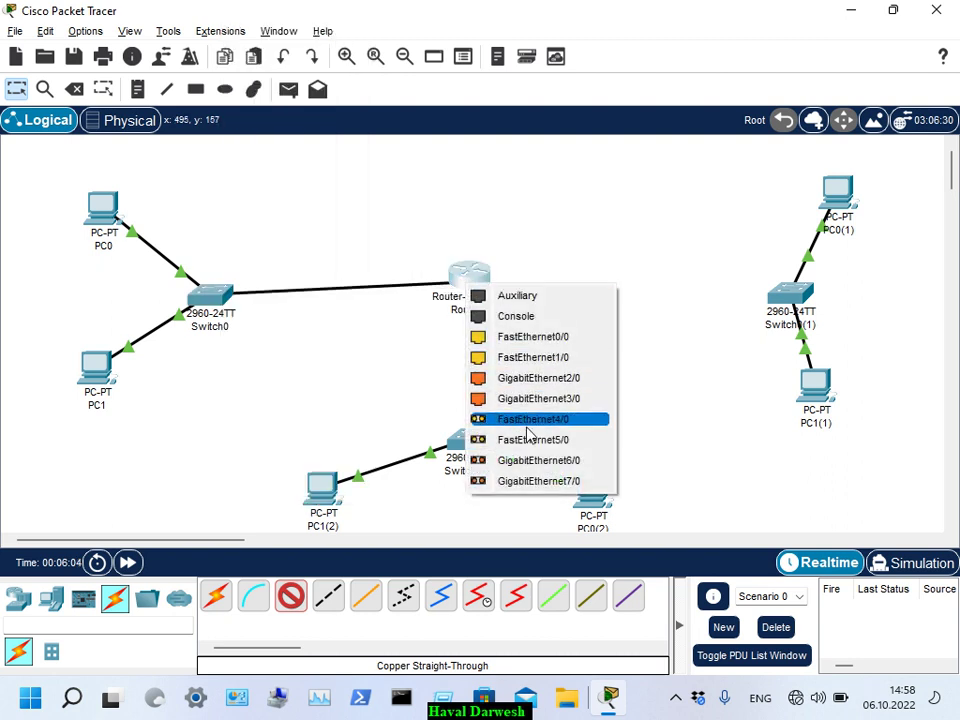
left_click(530, 459)
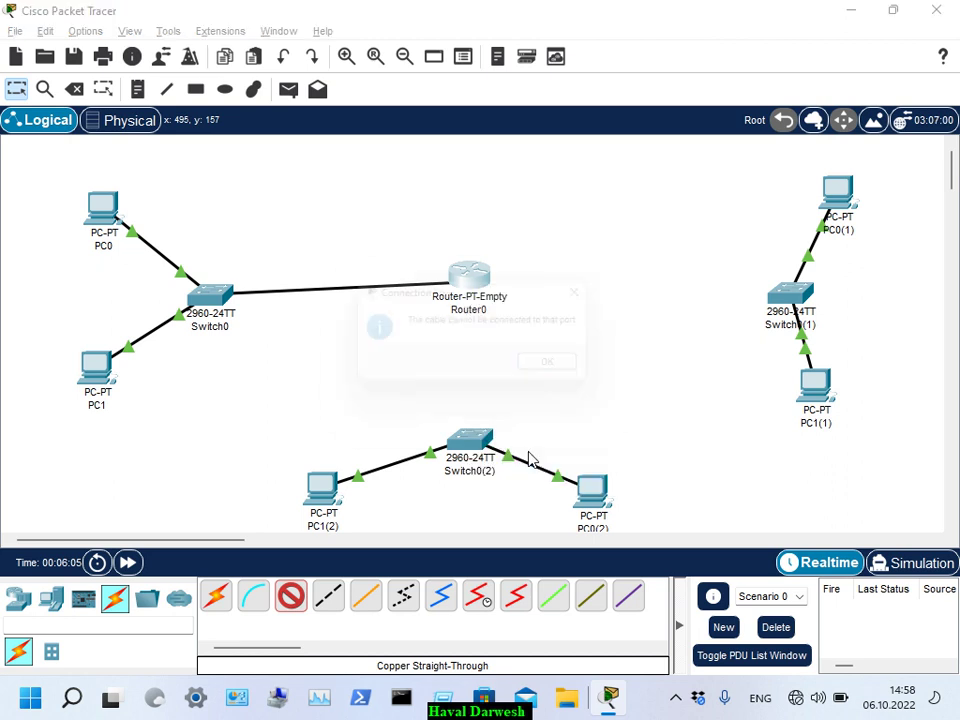
left_click(567, 371)
left_click(480, 290)
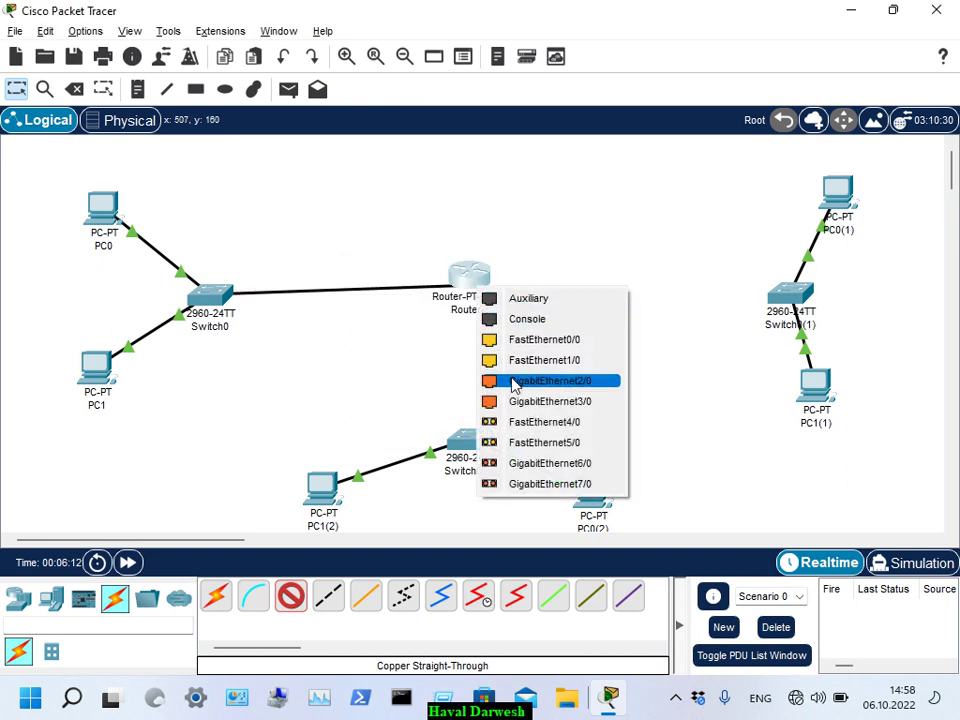
left_click(493, 384)
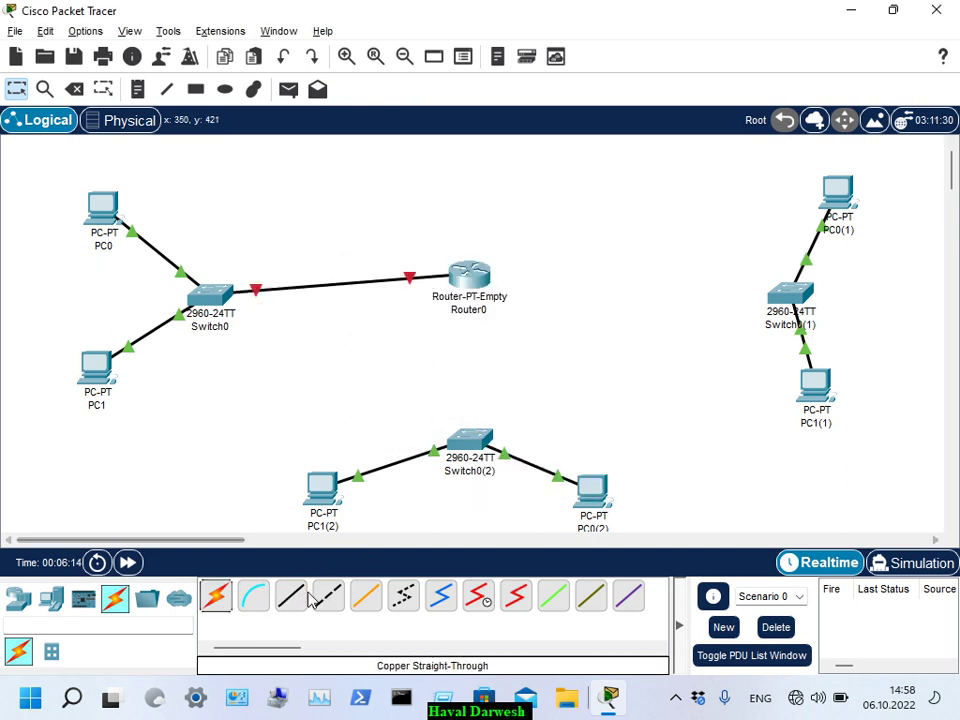
Step: Connect Router0's GigabitEthernet3/0 port to Switch0(2) with a copper straight-through cable
left_click(472, 282)
left_click(509, 376)
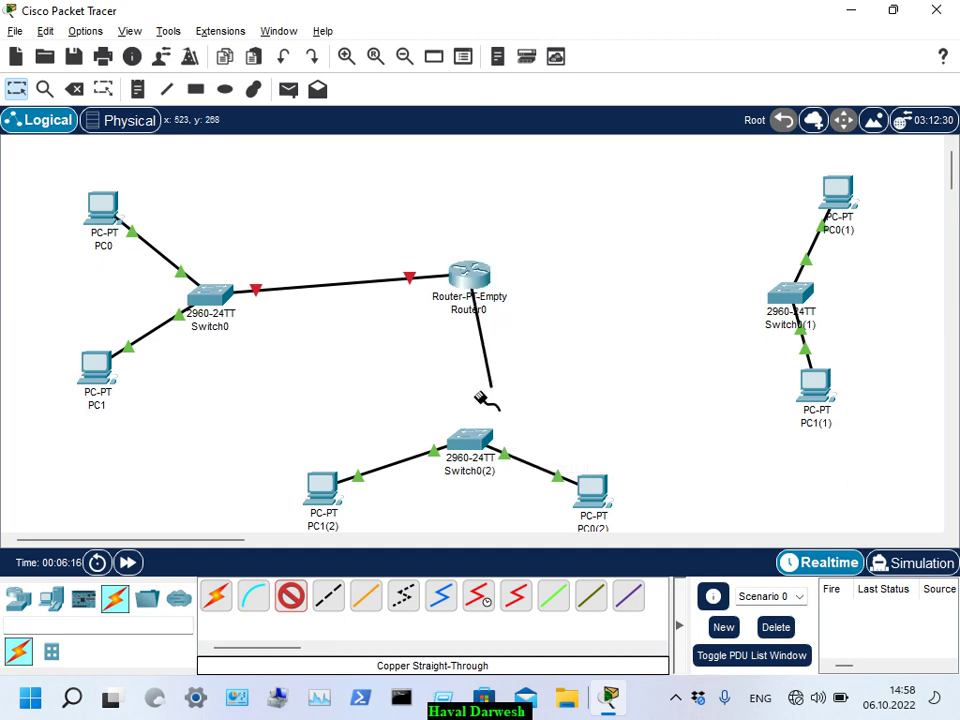
left_click(466, 442)
left_click(490, 485)
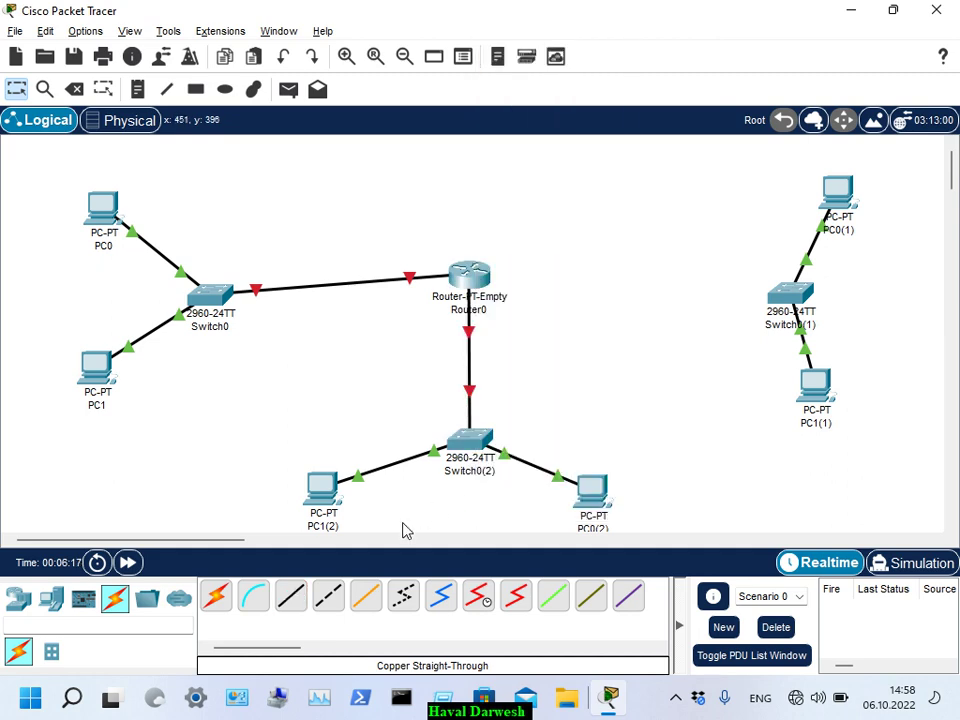
Step: Connect Router0's FastEthernet1/0 port to Switch0(1) with a copper straight-through cable
left_click(290, 597)
left_click(470, 276)
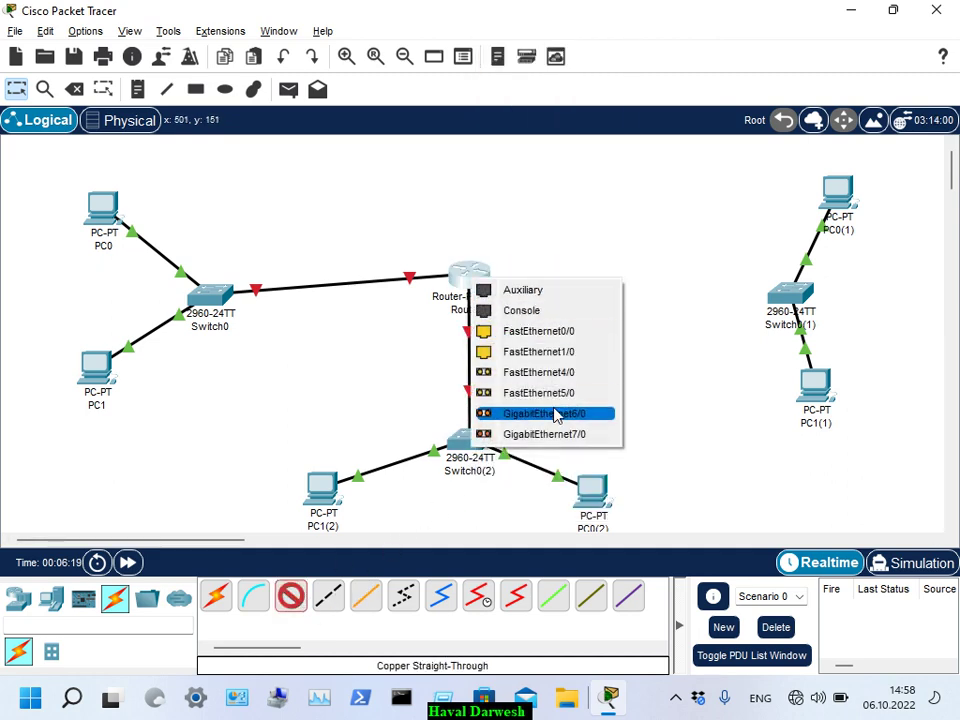
left_click(538, 351)
left_click(790, 293)
left_click(856, 448)
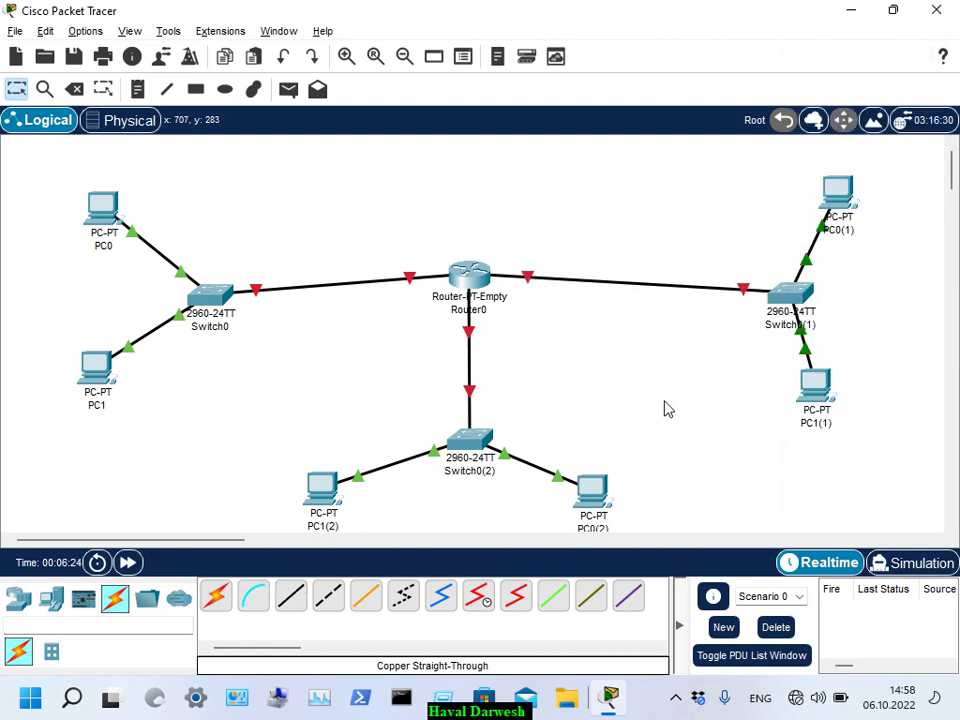
Step: Place a duplicate of Router0 above the original and link its FastEthernet5/0 port to Router0 with a fiber cable
left_click_drag(508, 208, 468, 195)
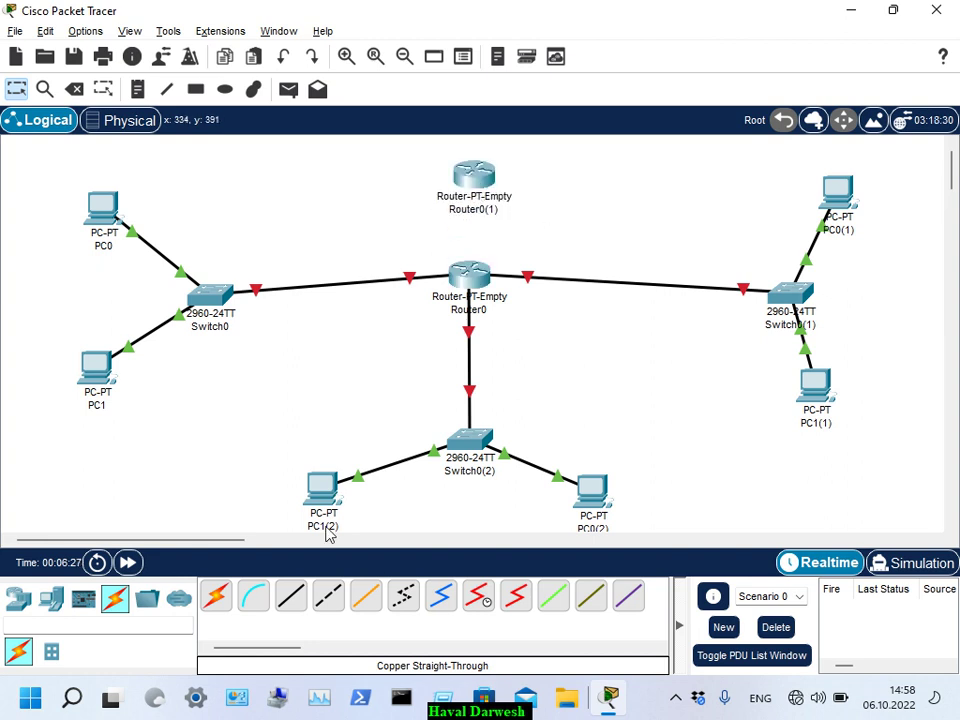
left_click(365, 596)
left_click(470, 186)
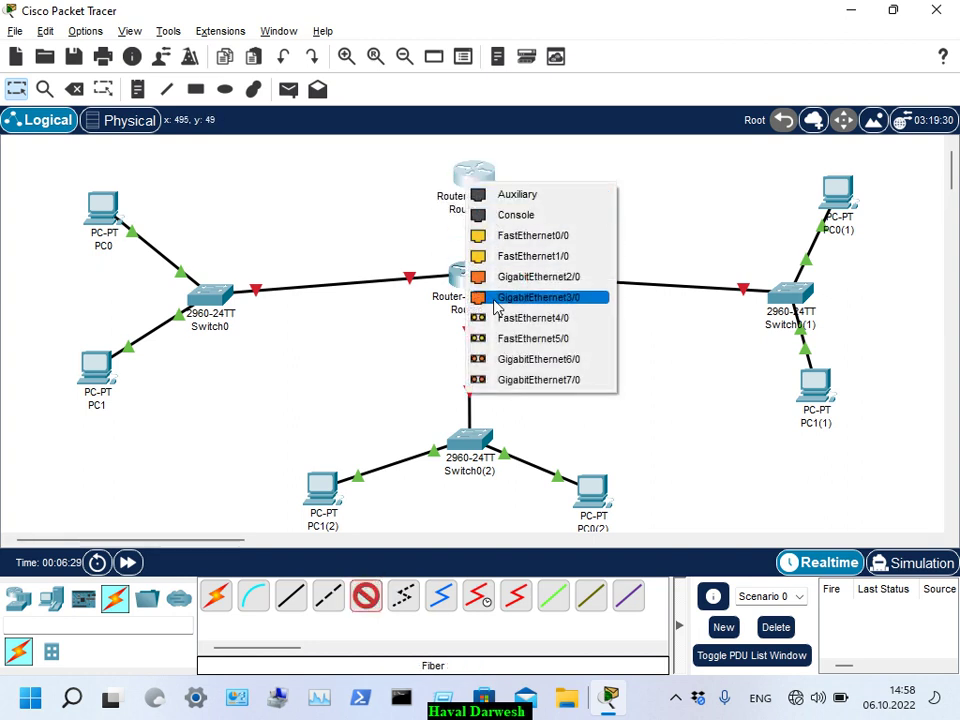
left_click(497, 338)
left_click(480, 275)
left_click(510, 366)
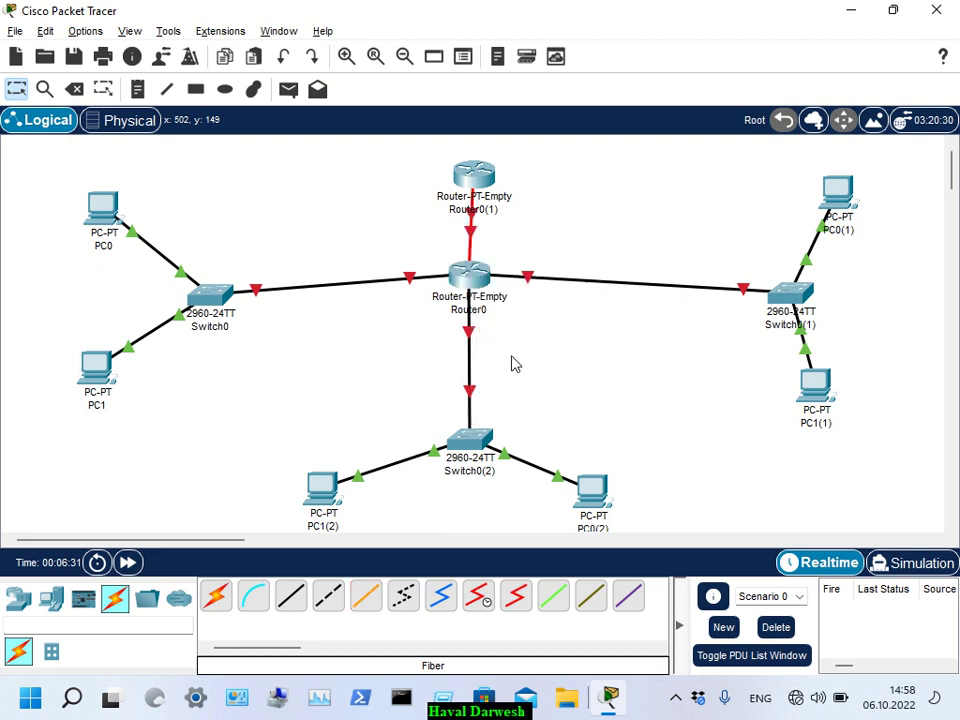
Step: Move the duplicate Router0(1) away from Router0 and delete it together with its fiber link
left_click_drag(488, 195, 662, 188)
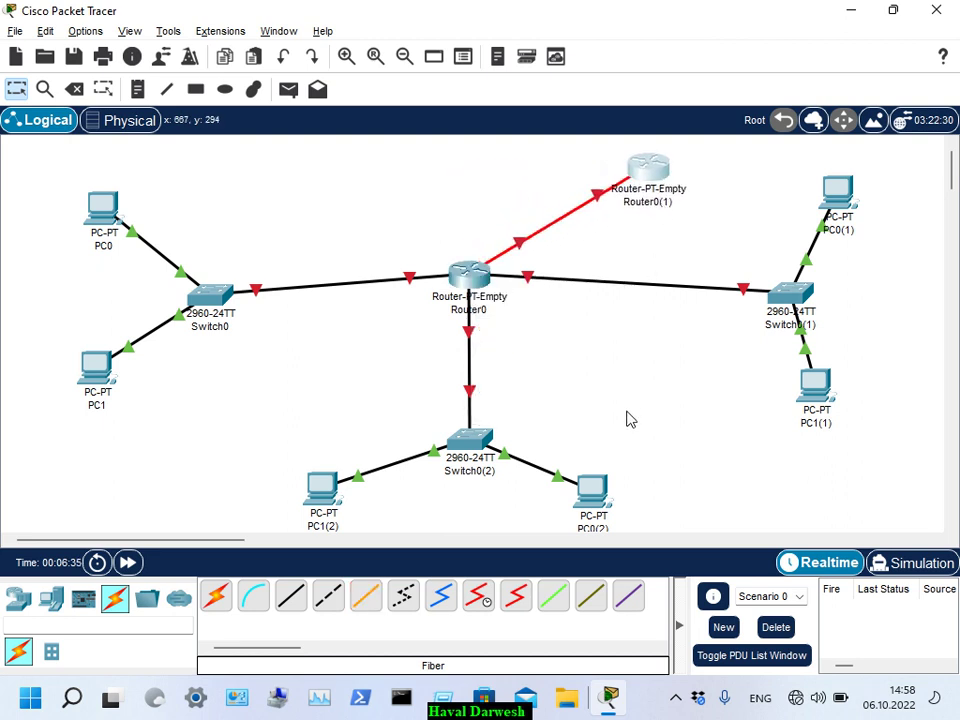
key("Delete")
left_click(660, 170)
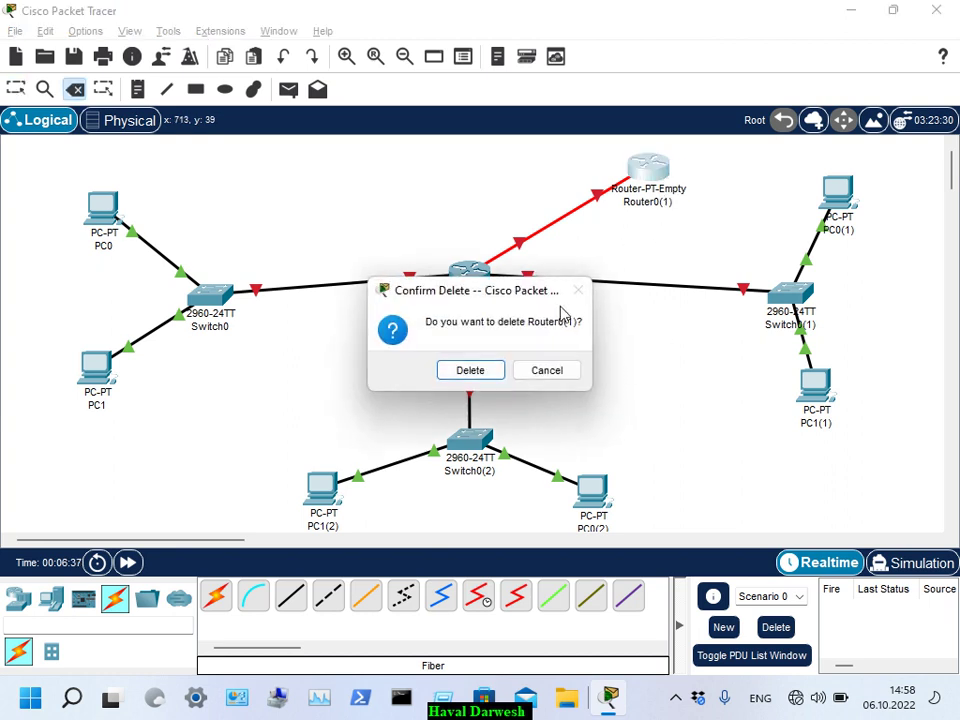
left_click(490, 368)
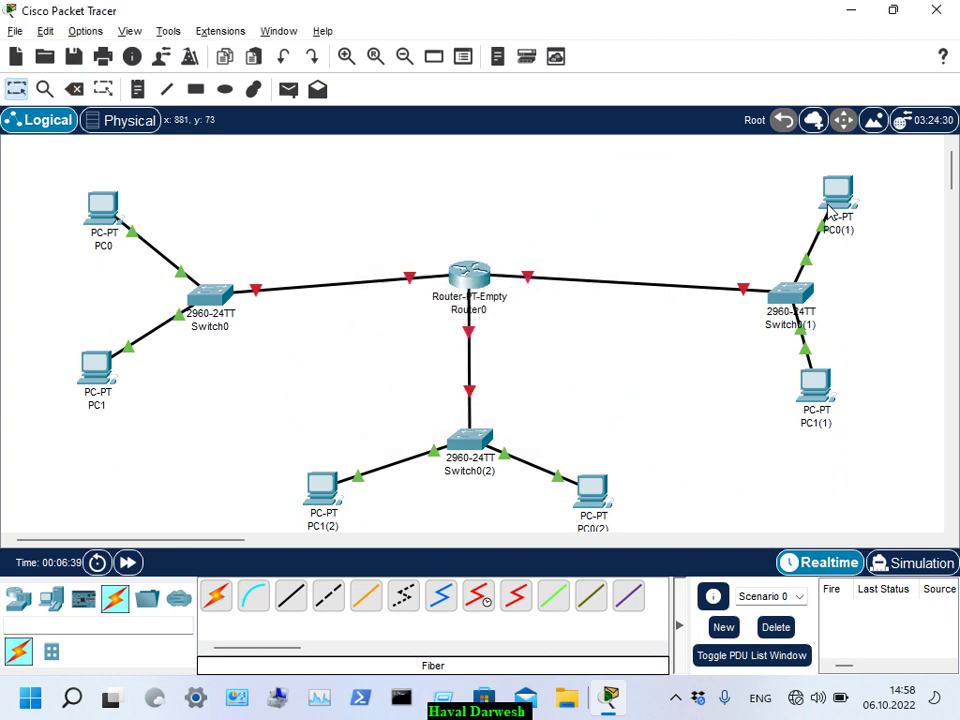
Step: Rearrange the PCs above Switch0 and Switch0(1), and shift Switch0(2) and its two PCs slightly up
left_click_drag(828, 210, 788, 210)
left_click_drag(805, 386, 710, 188)
left_click_drag(92, 366, 233, 193)
left_click_drag(124, 206, 166, 199)
left_click_drag(475, 442, 461, 423)
left_click_drag(322, 490, 333, 462)
left_click_drag(596, 494, 586, 464)
Step: Draw a rectangle filled with green #55ff7f behind Switch0(1), its two PCs and their link towards Router0
left_click(254, 89)
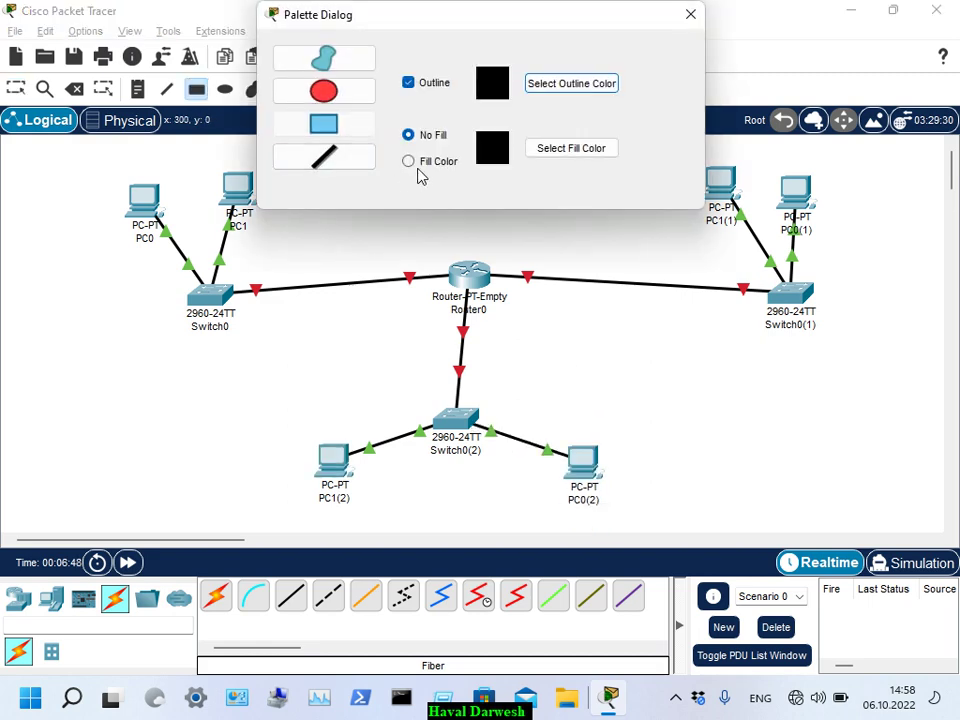
left_click(410, 162)
left_click(540, 148)
left_click(416, 284)
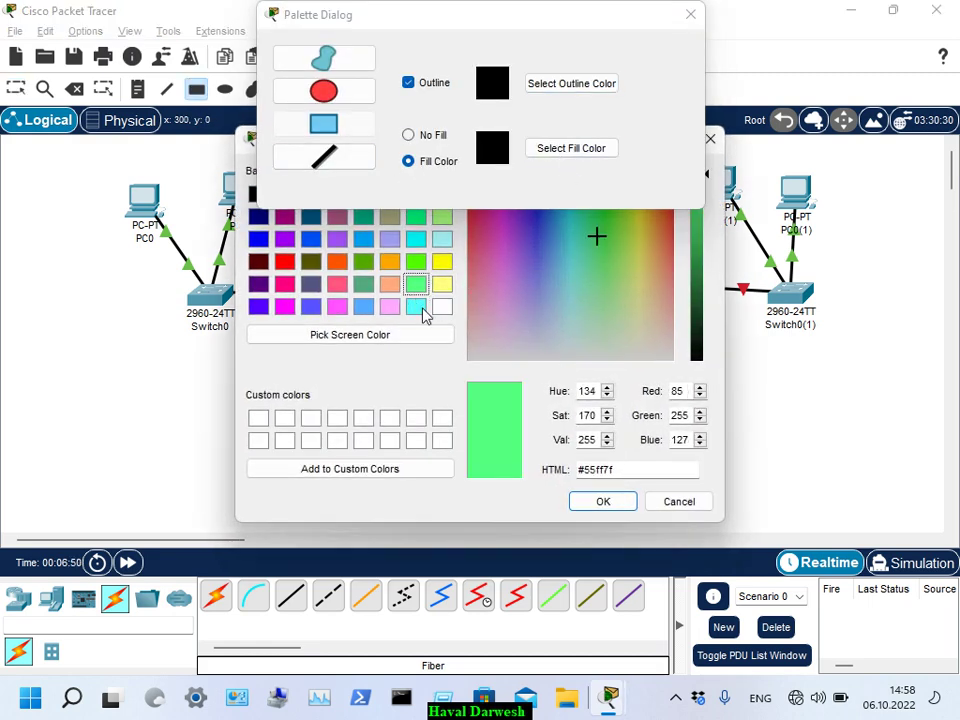
left_click(579, 506)
left_click_drag(542, 30, 335, 54)
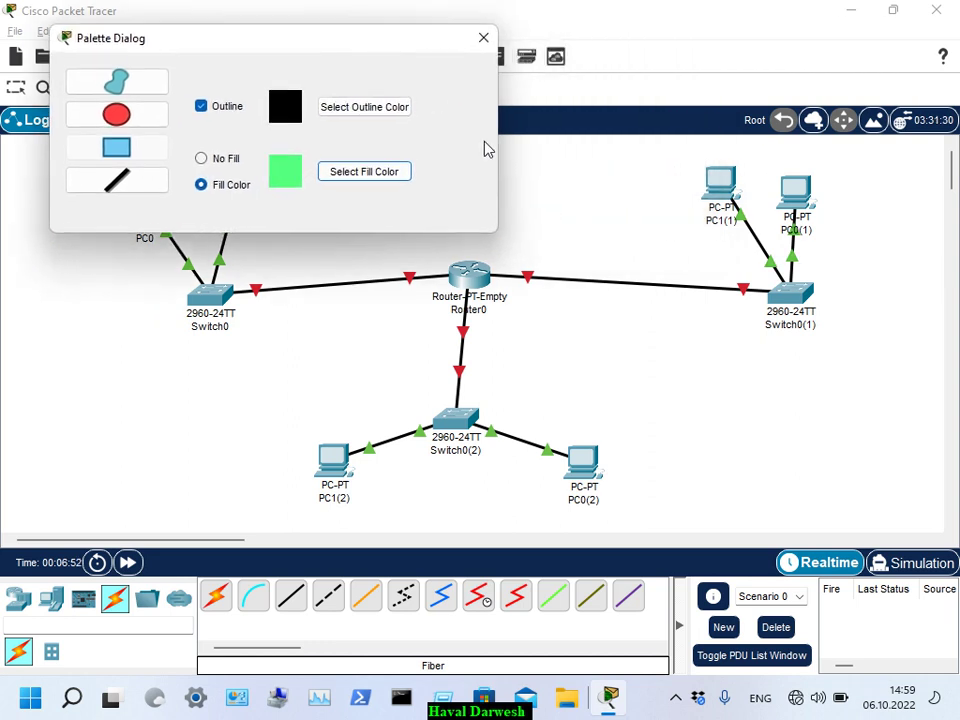
mouse_move(506, 152)
left_mouse_down()
mouse_move(669, 246)
mouse_move(825, 309)
mouse_move(845, 337)
left_mouse_up()
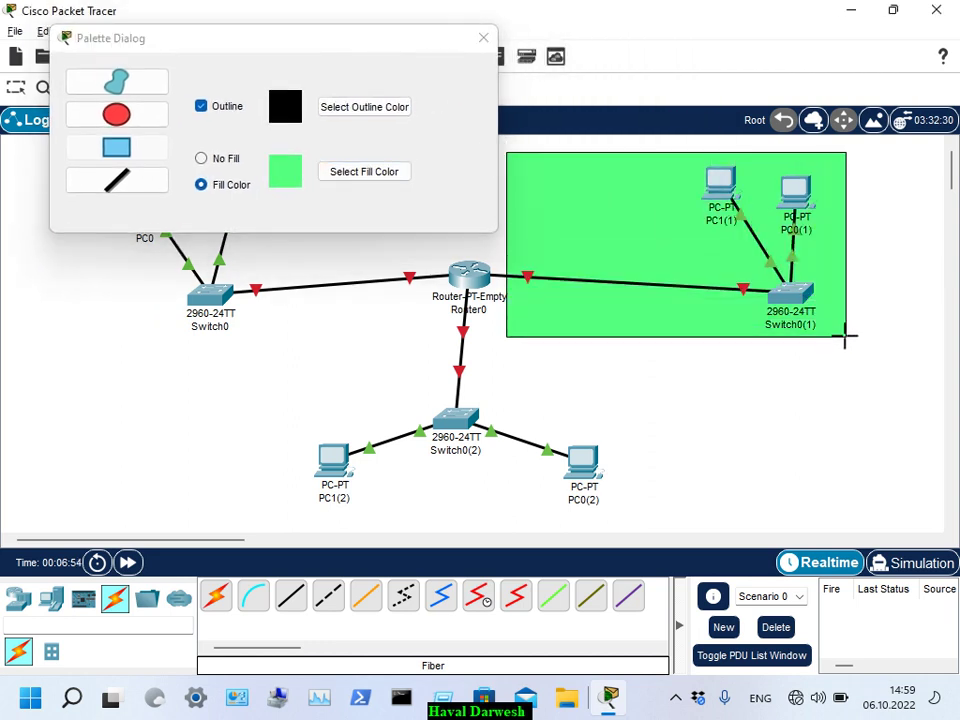
Step: Draw a rectangle filled with pink #ff557f behind Switch0(2) and its two PCs, reaching up to Router0
left_click(345, 176)
left_click(337, 284)
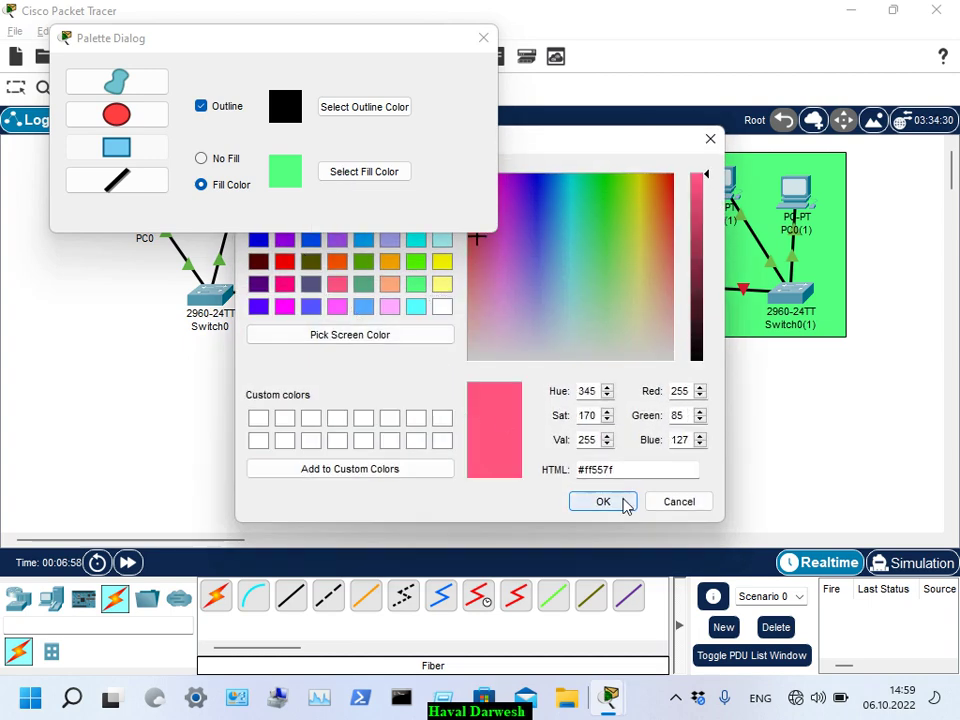
left_click(602, 503)
mouse_move(273, 306)
left_mouse_down()
mouse_move(628, 501)
mouse_move(635, 515)
left_mouse_up()
Step: Draw a blue-filled rectangle behind Switch0, PC0 and PC1, and close the drawing palette
left_click(357, 176)
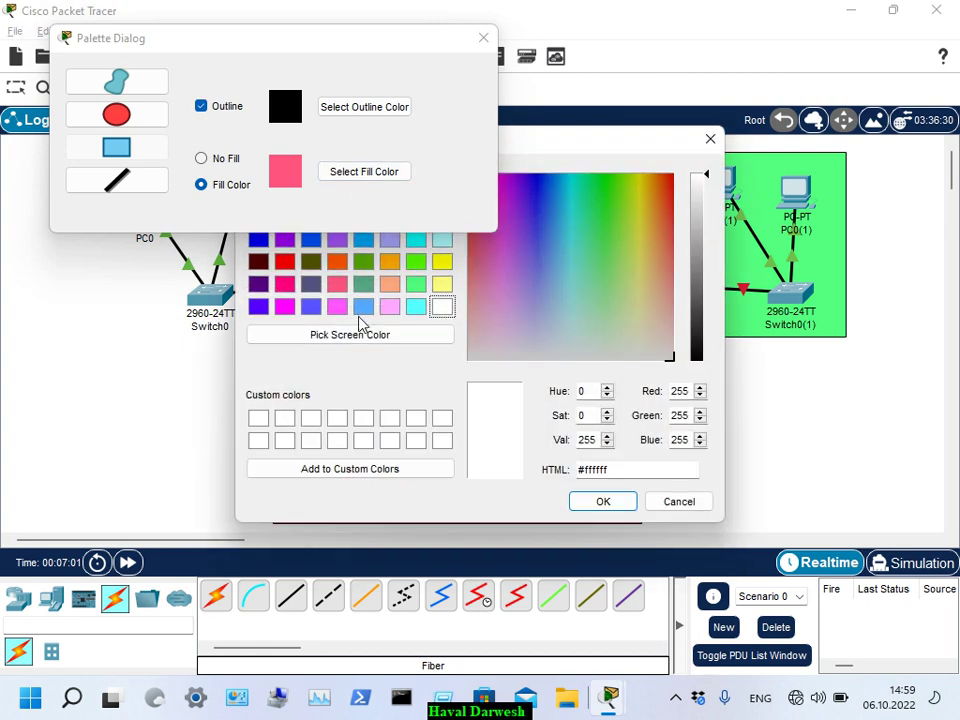
left_click(337, 307)
left_click(311, 307)
left_click(602, 501)
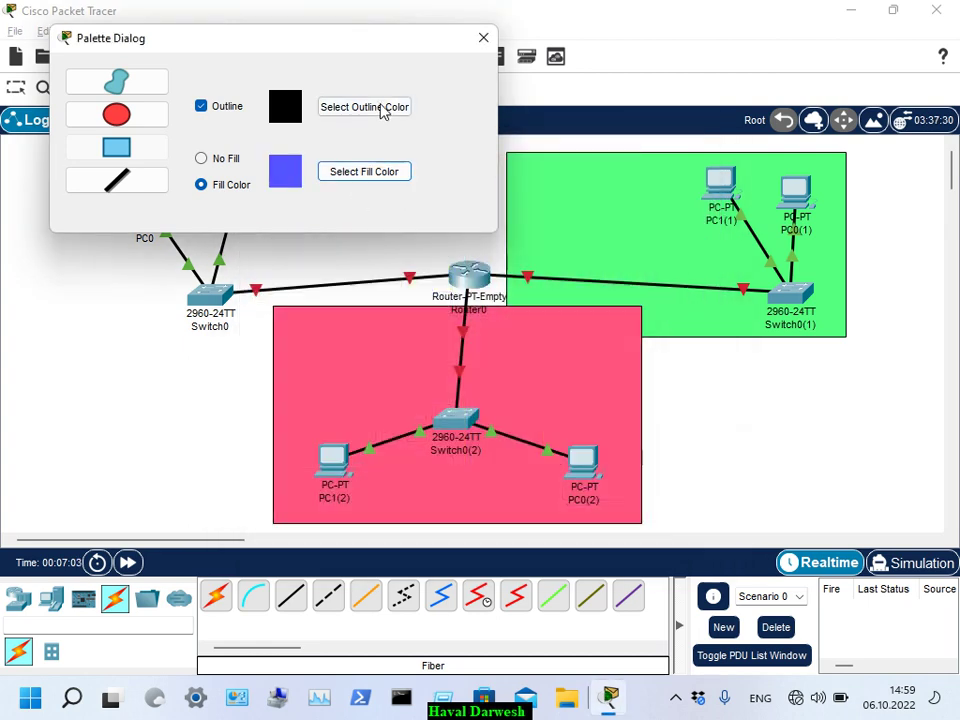
left_click_drag(416, 58, 823, 280)
mouse_move(455, 152)
left_mouse_down()
mouse_move(401, 251)
mouse_move(303, 288)
left_mouse_up()
mouse_move(164, 303)
left_mouse_down()
mouse_move(141, 289)
mouse_move(101, 330)
left_mouse_up()
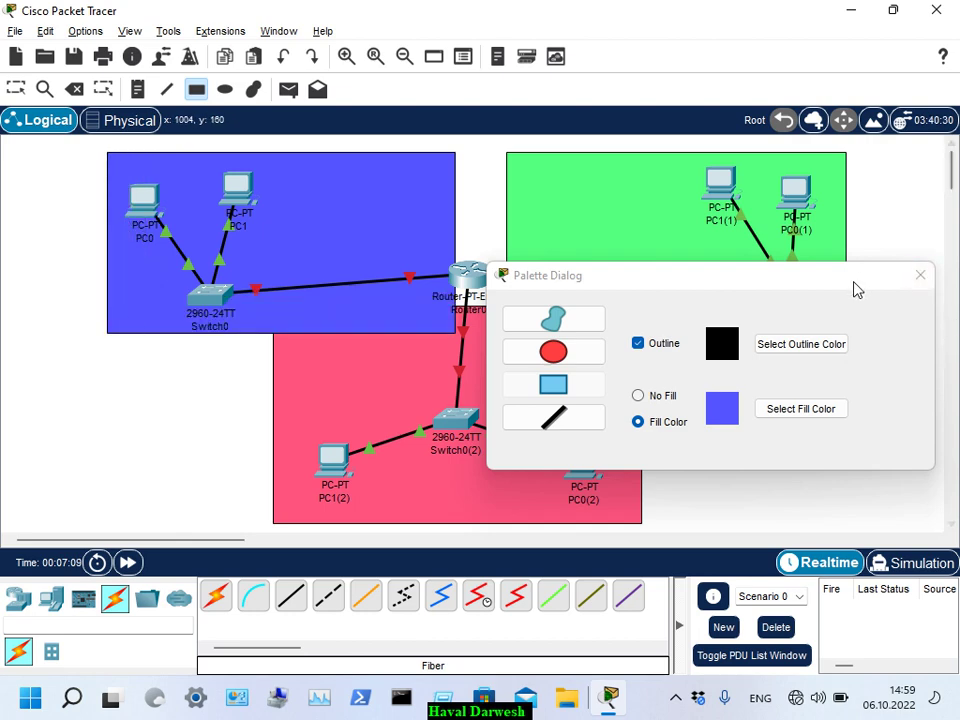
left_click(781, 282)
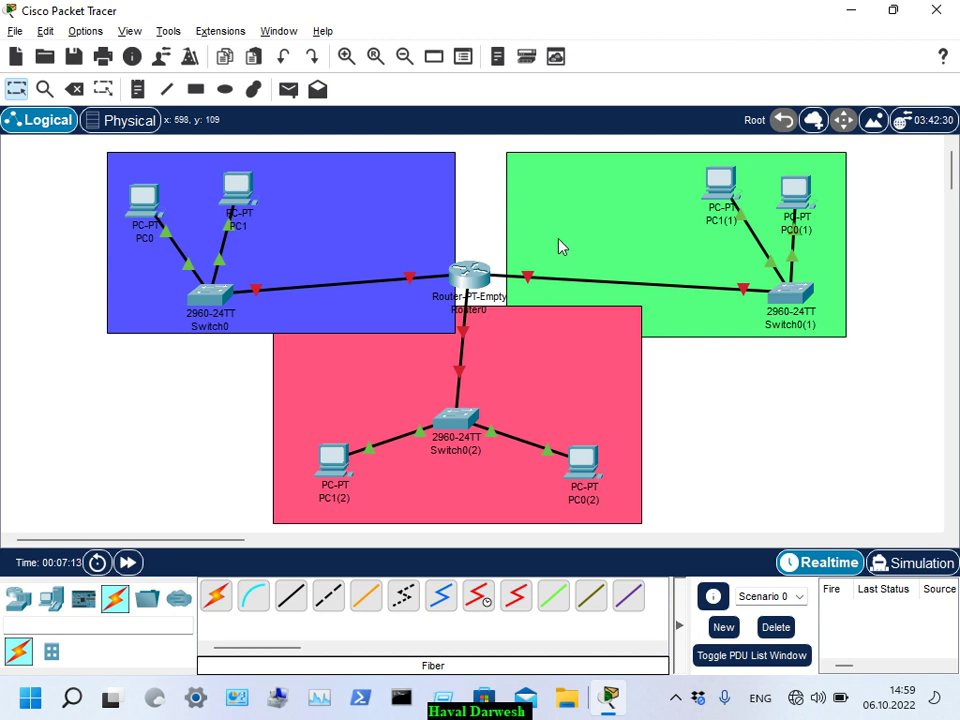
Step: Shift Router0, Switch0(2), PC0(2) and PC1(2) slightly to the right to fit the colored areas
left_click_drag(463, 282, 474, 277)
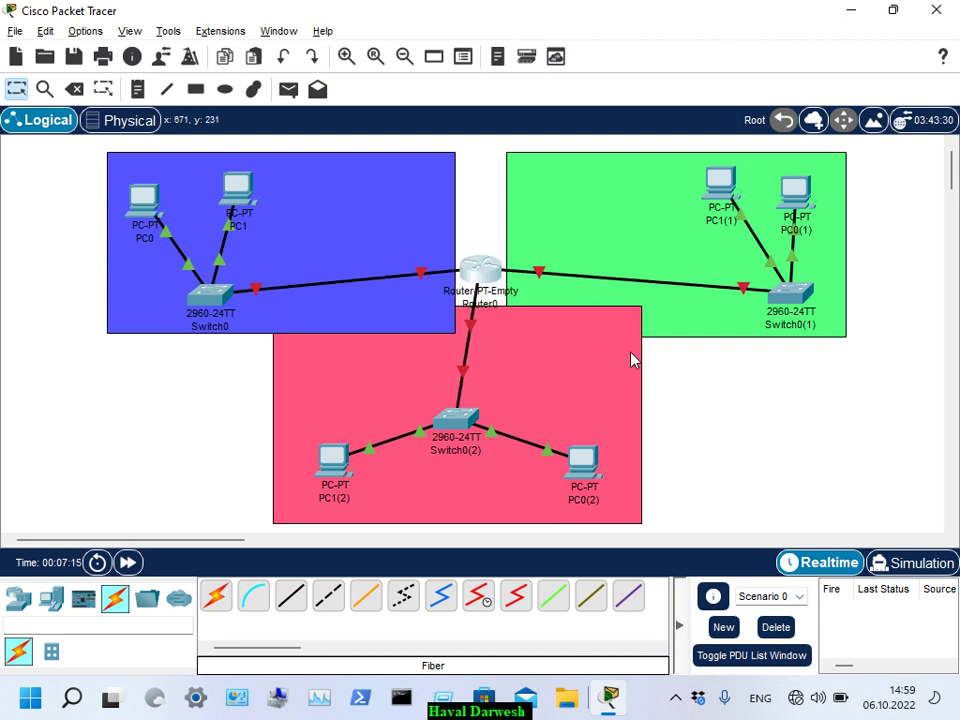
left_click_drag(458, 425, 483, 425)
left_click_drag(576, 452, 584, 454)
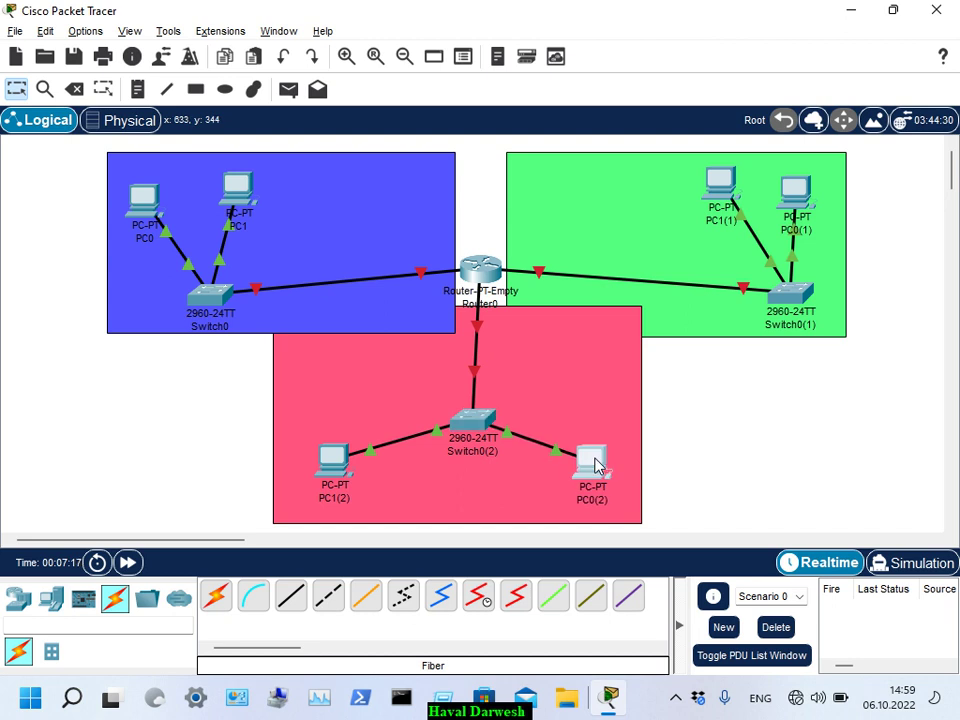
left_click_drag(336, 480, 356, 484)
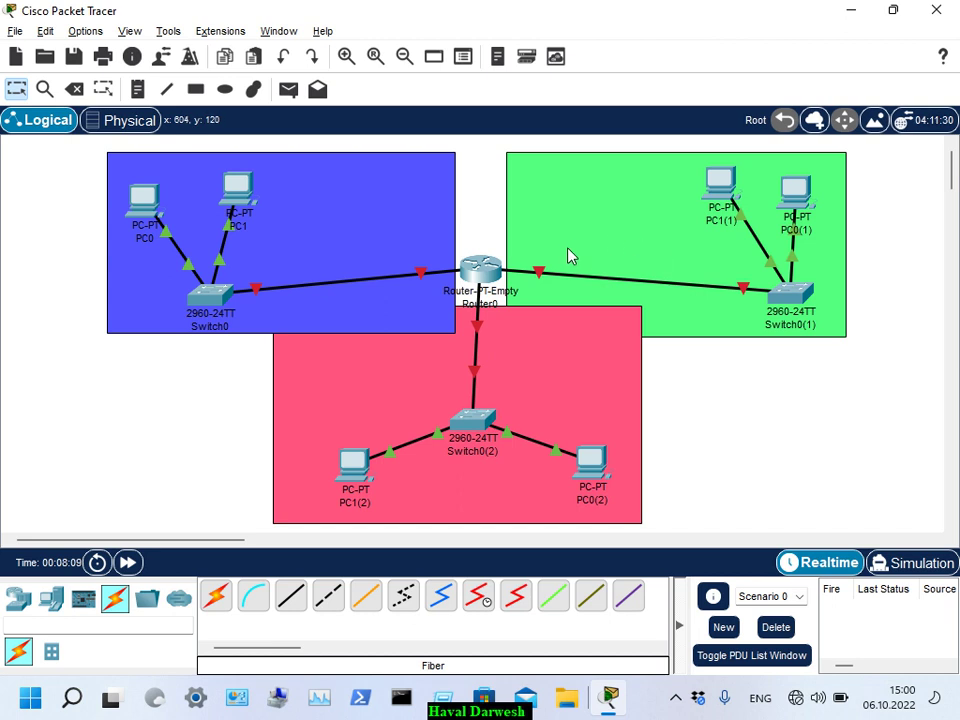
Step: Place a text note reading 192.168.0.1 in the green area near Router0
left_click(137, 89)
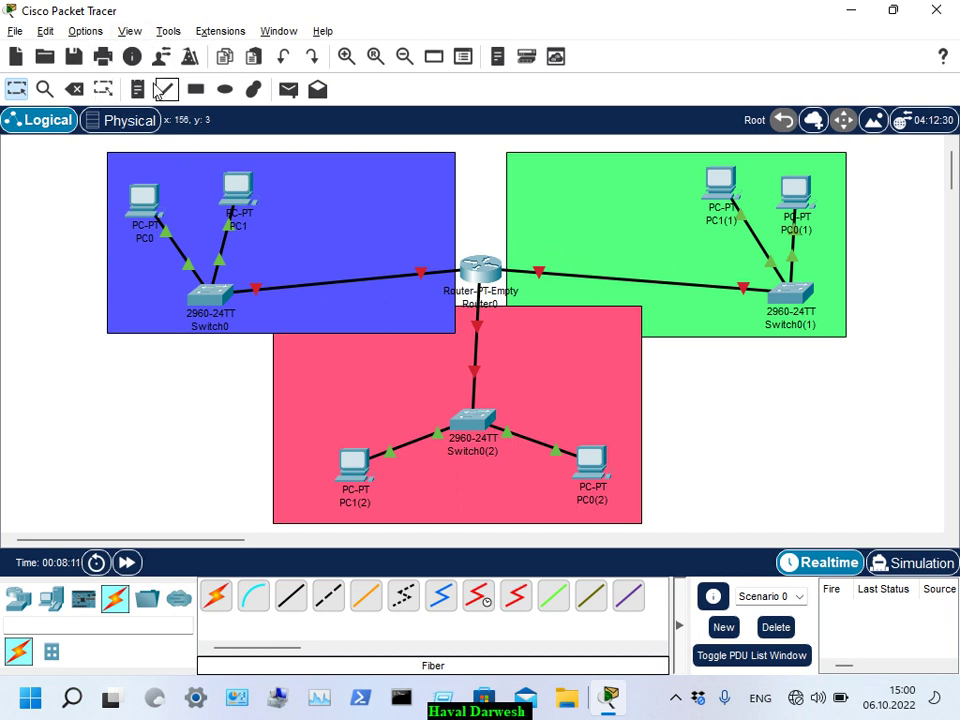
left_click(535, 189)
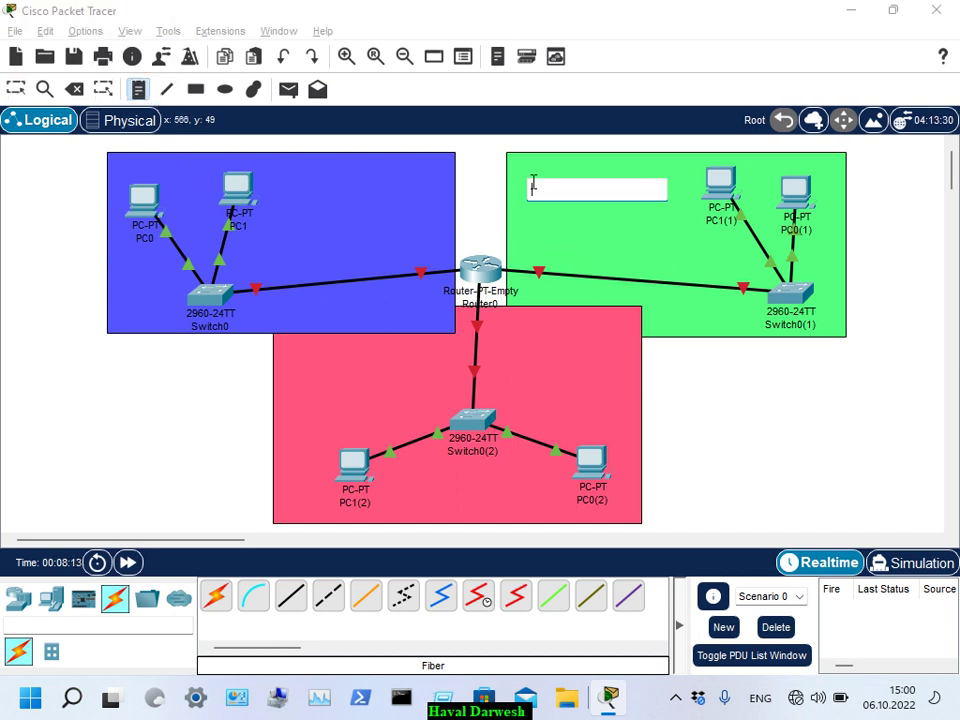
type("192.168.0.")
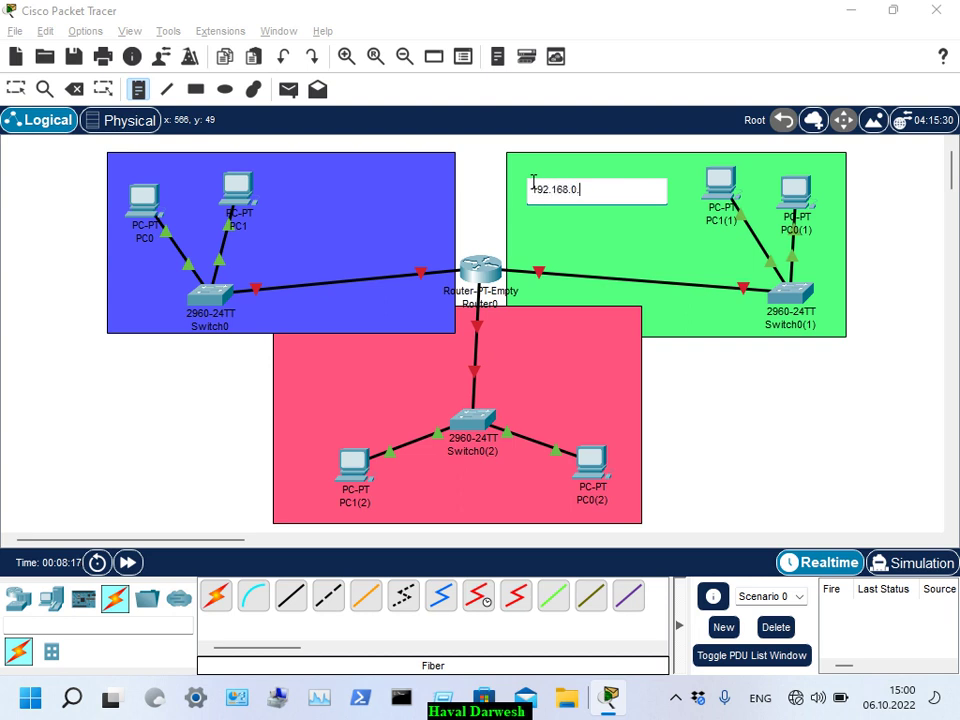
type("1")
key("Escape")
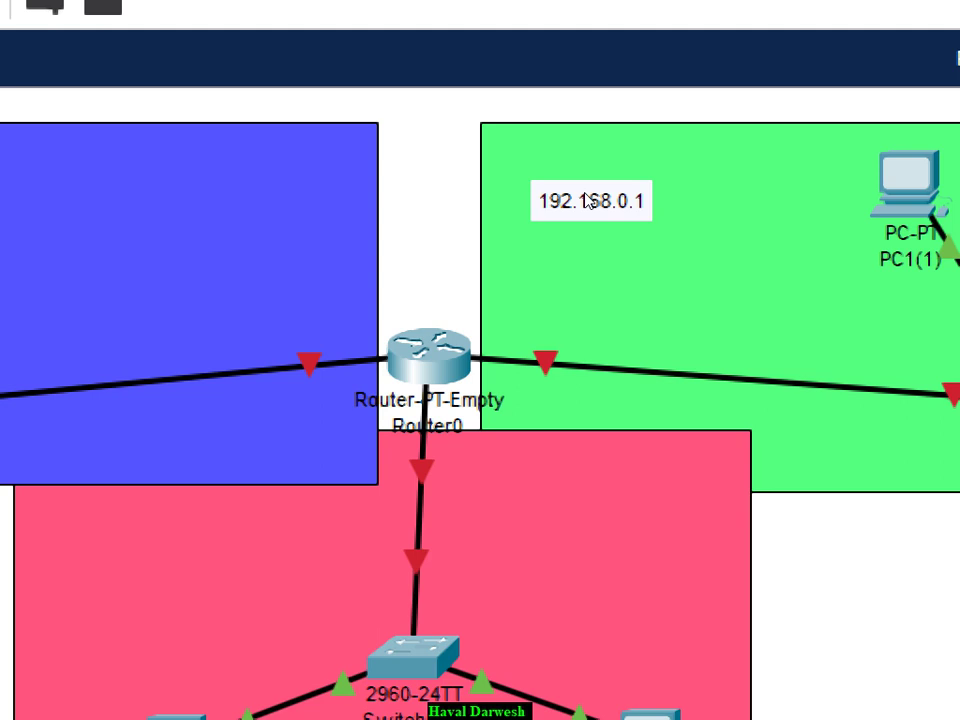
Step: Change the green area's note to 192.168.0.0 with the subnet mask 255.255.255.0 on a second line
double_click(590, 200)
key("BackSpace")
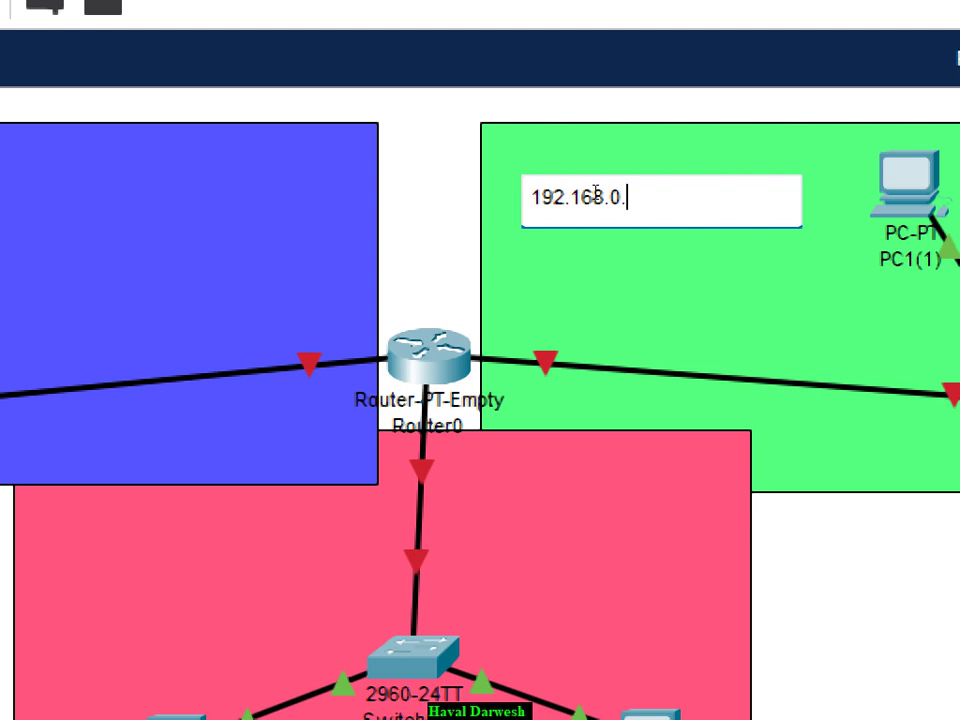
type("0")
key("Return")
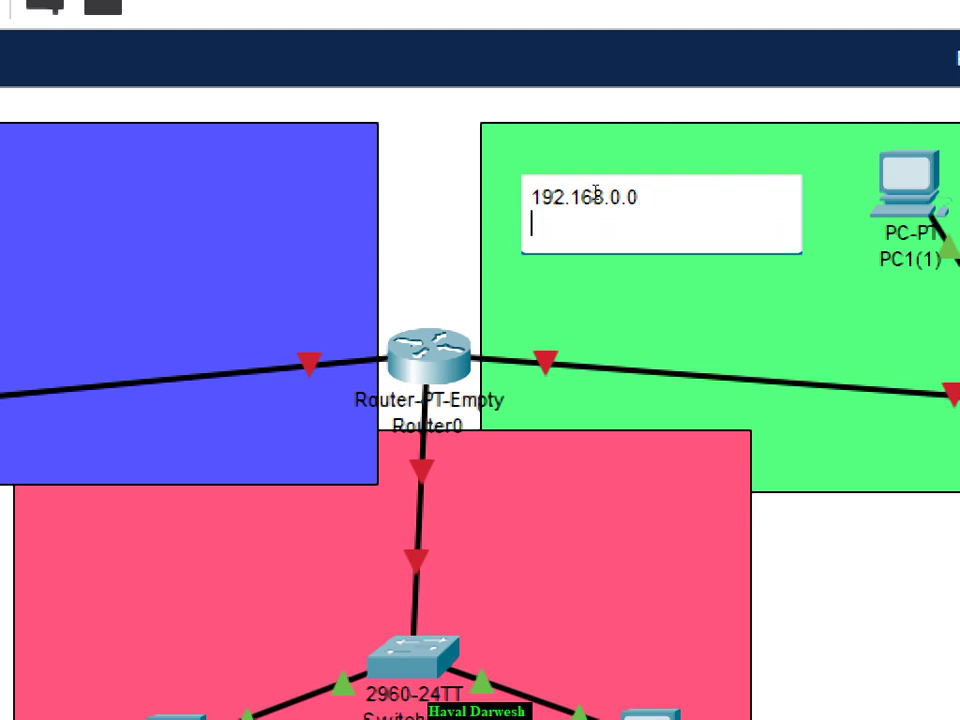
type("255.255.")
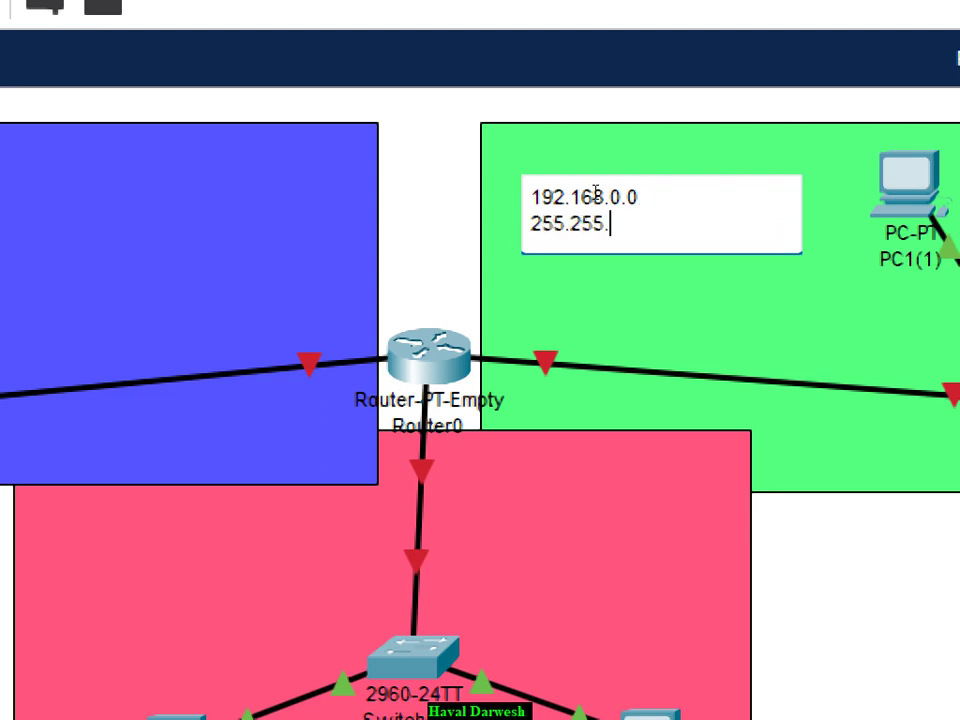
type("255.0")
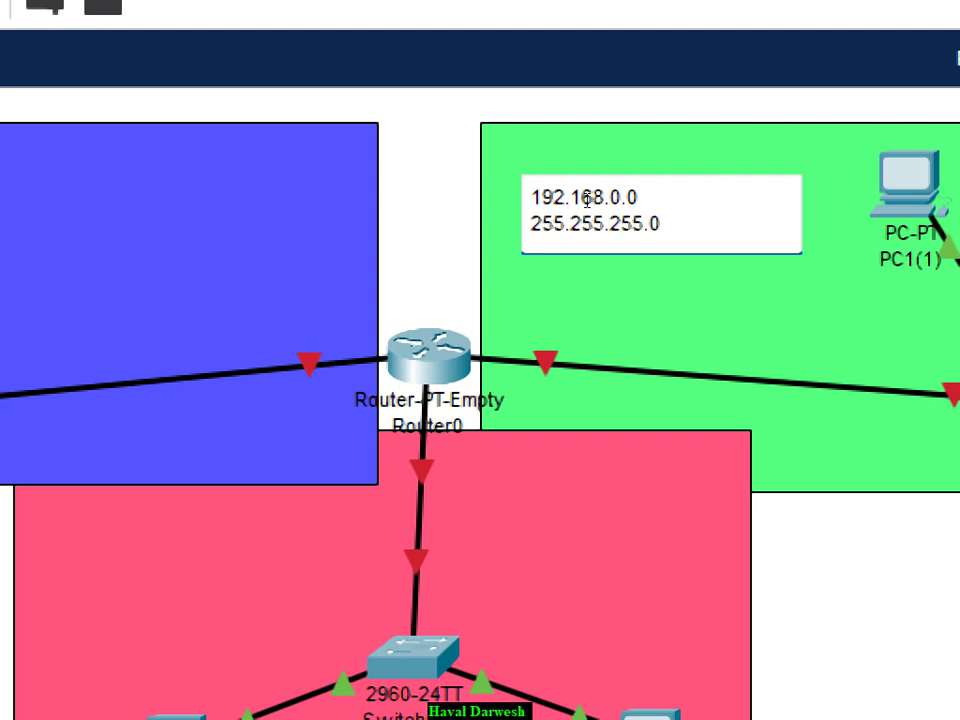
left_click_drag(632, 223, 637, 197)
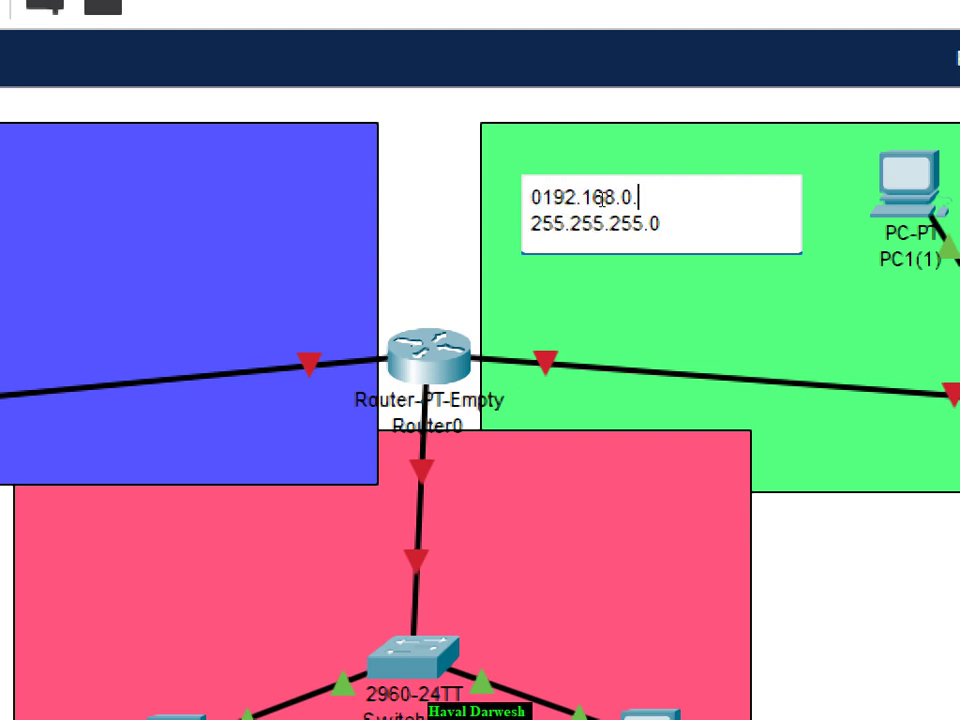
key("ctrl+z")
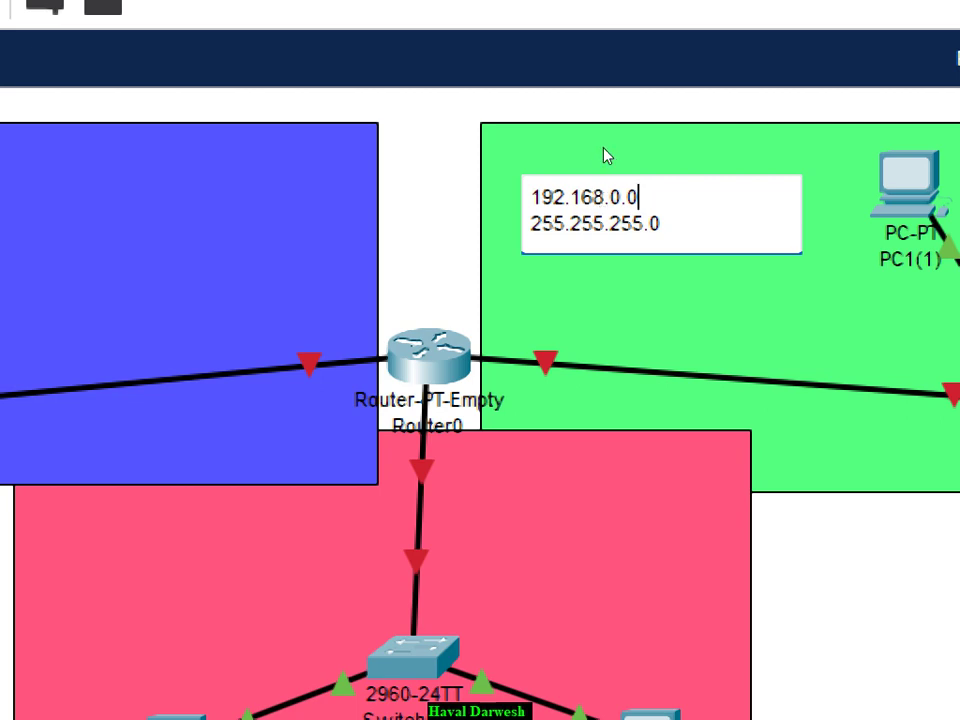
left_click(606, 155)
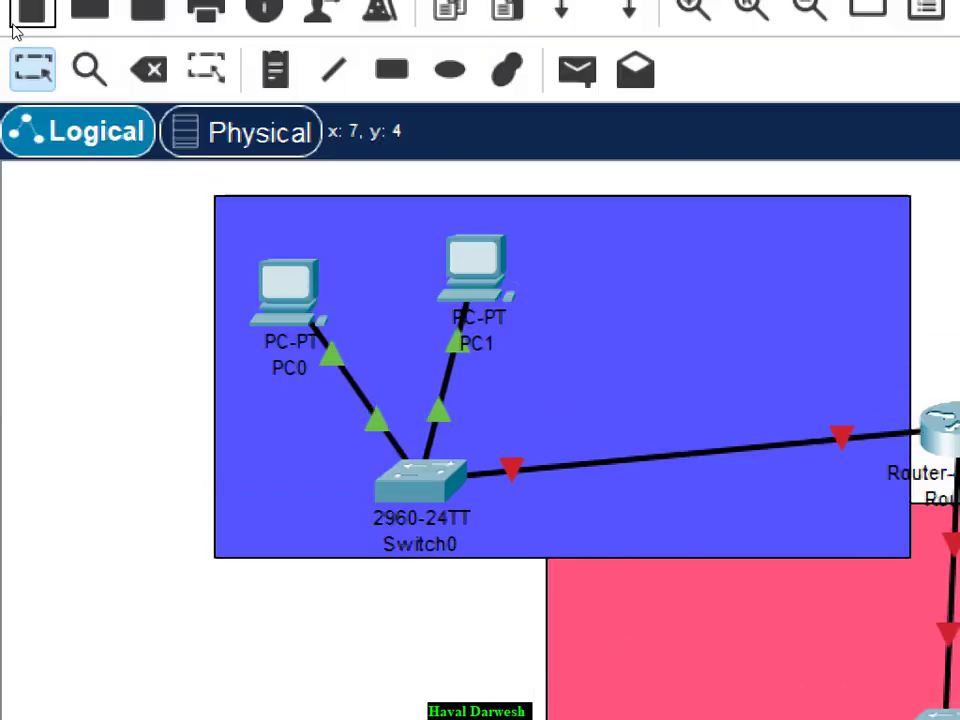
Step: Place a text note in the blue area reading 10.0.0.0 with 255.0.0.0 on a second line
left_click(275, 69)
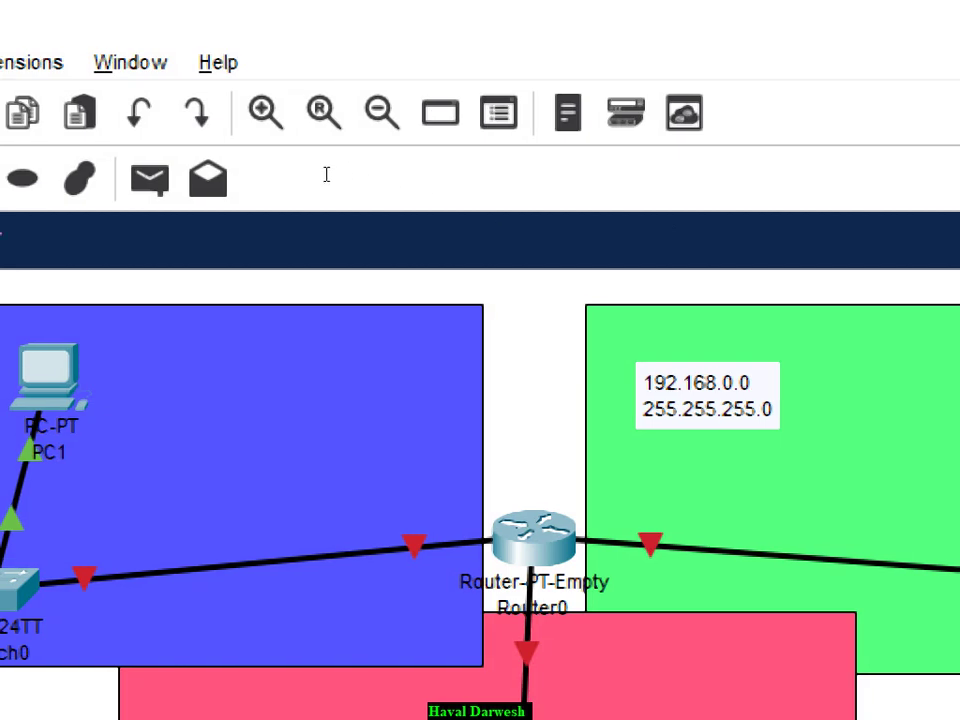
left_click(508, 208)
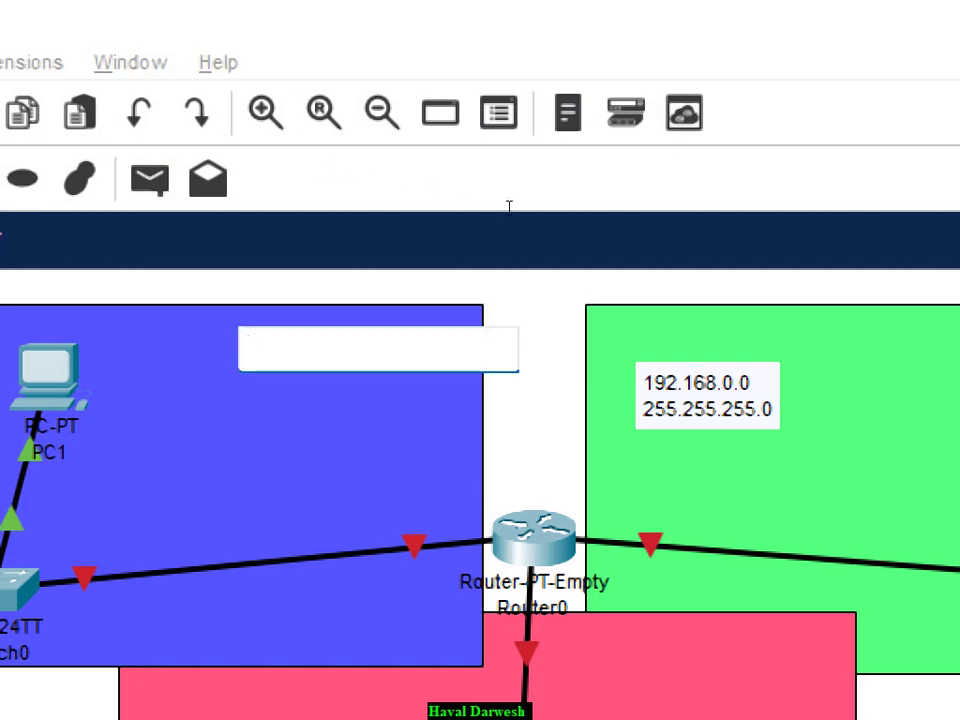
type("10.0.0")
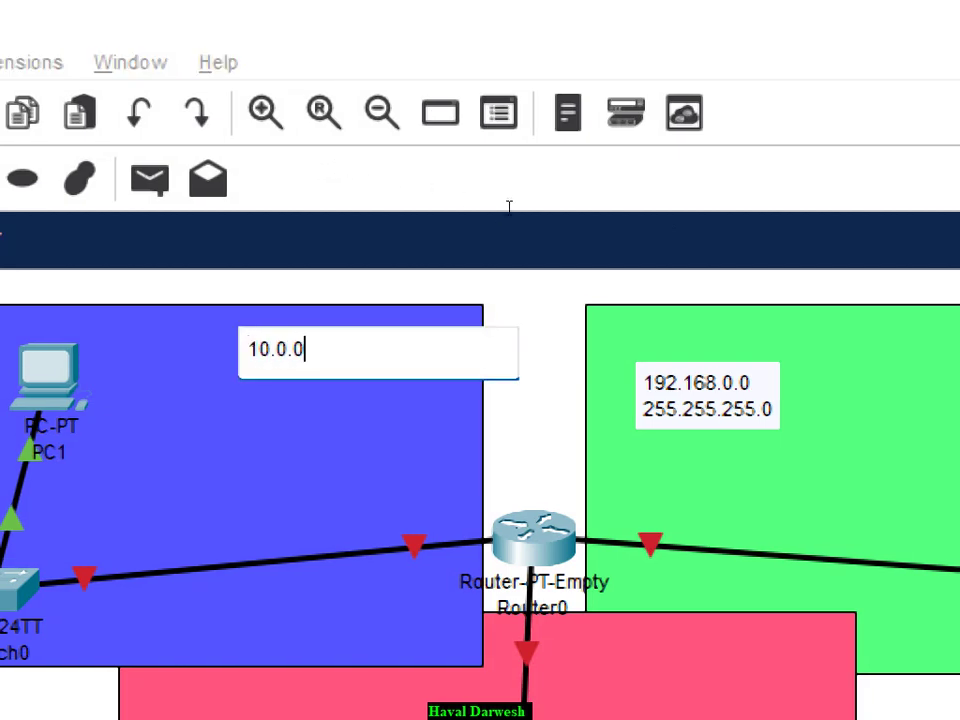
type(".0")
key("Return")
type("255.0.0.0.")
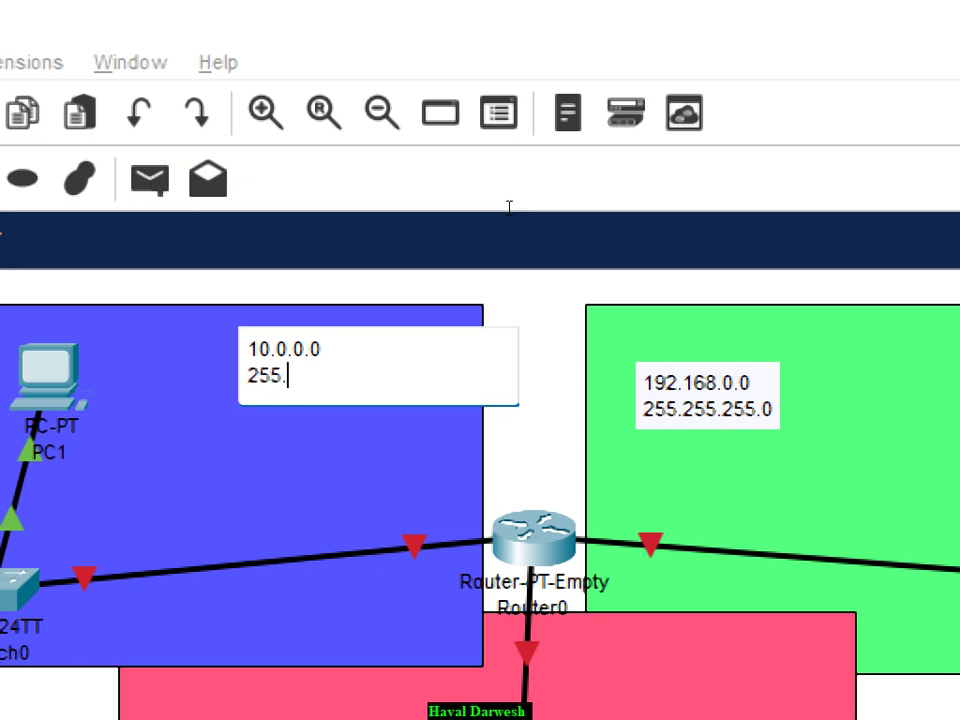
left_click(509, 207)
key("BackSpace")
left_click(476, 227)
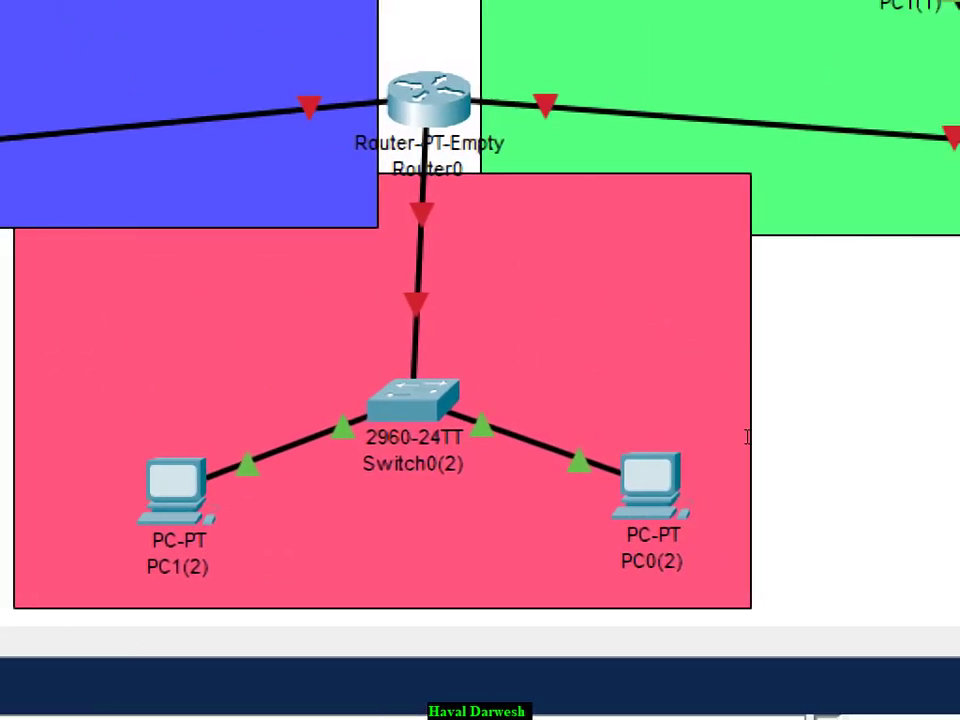
Step: Place a text note in the pink area reading 172.20.0.0 with 255.255.0.0 on a second line
left_click(628, 364)
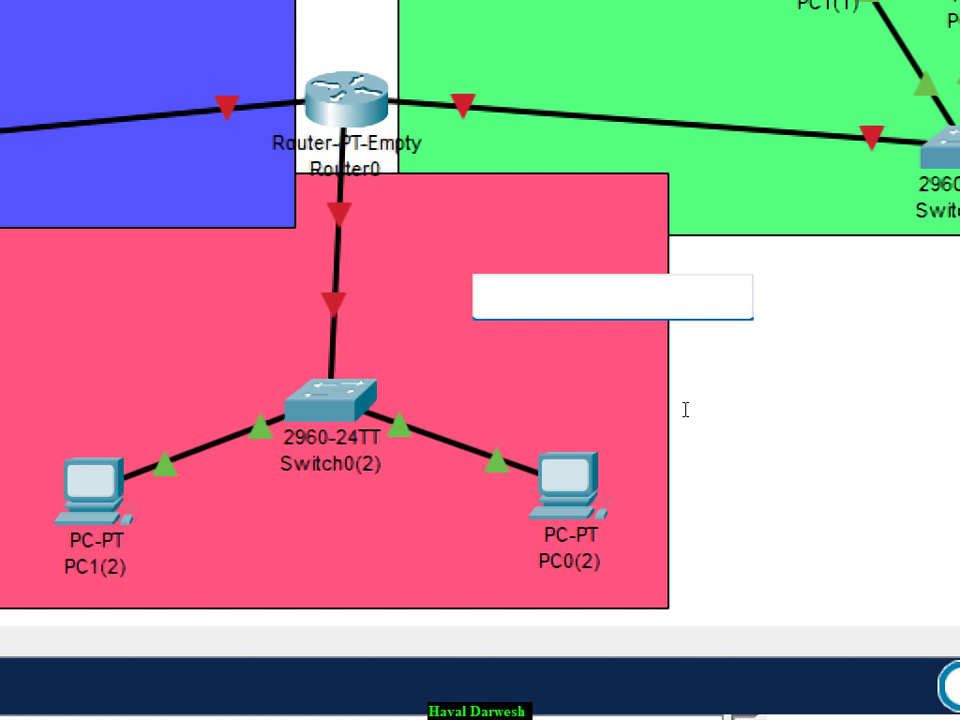
type("199")
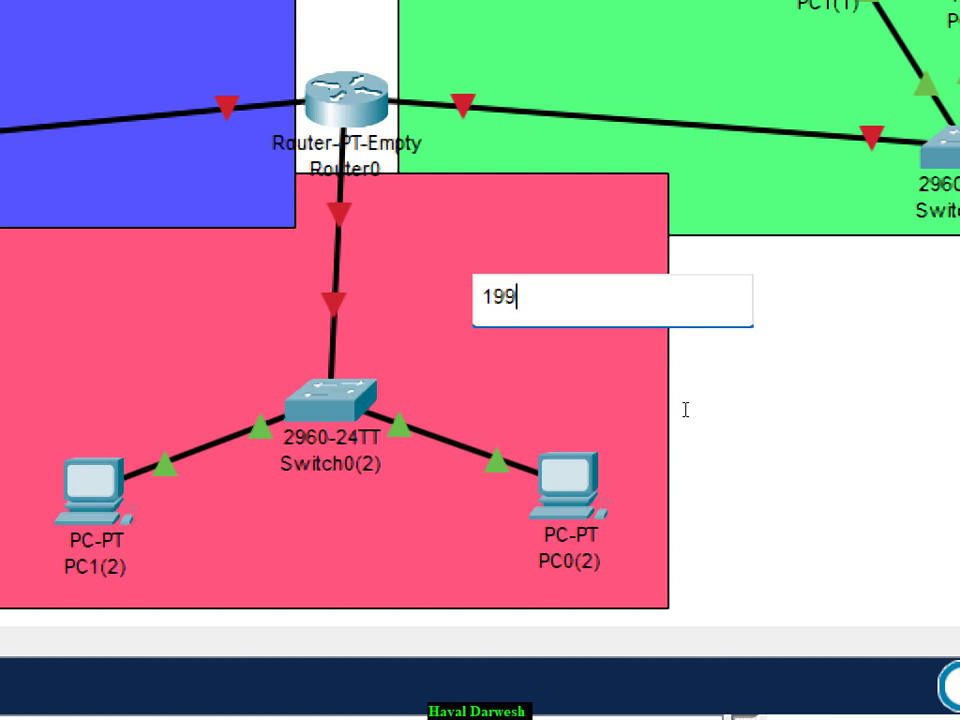
key("BackSpace")
key("BackSpace")
type("72.20.0.0.")
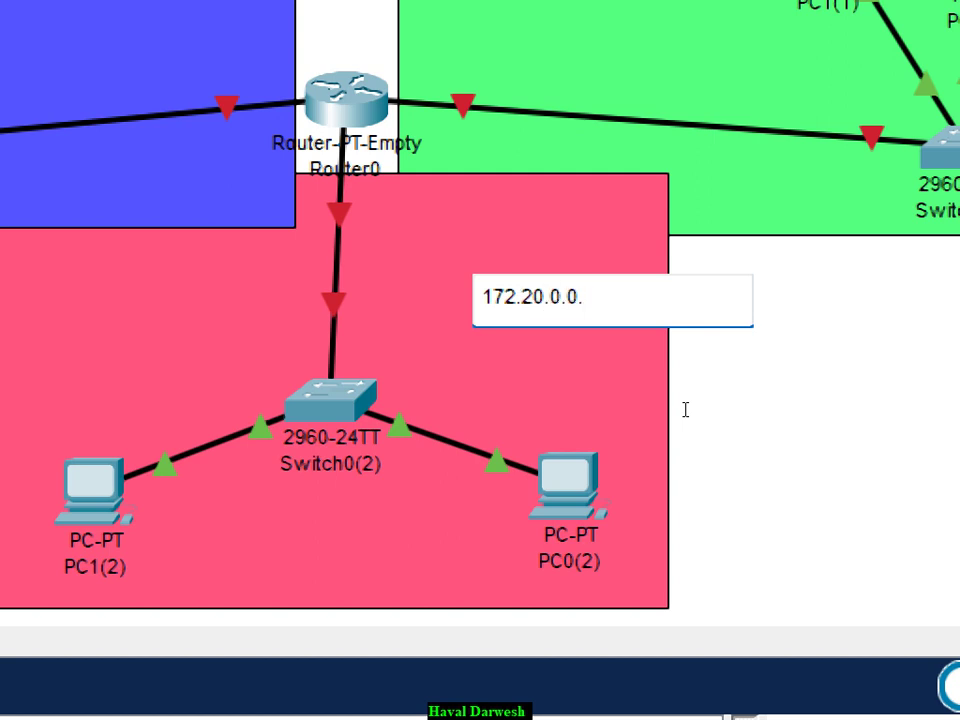
left_click(685, 409)
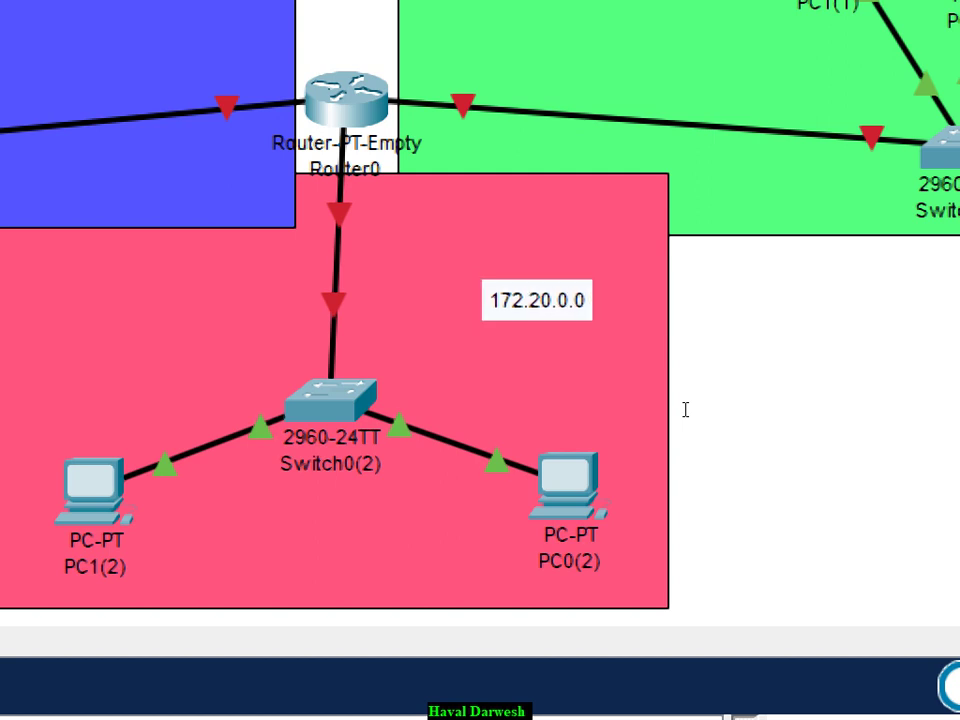
double_click(595, 370)
key("End")
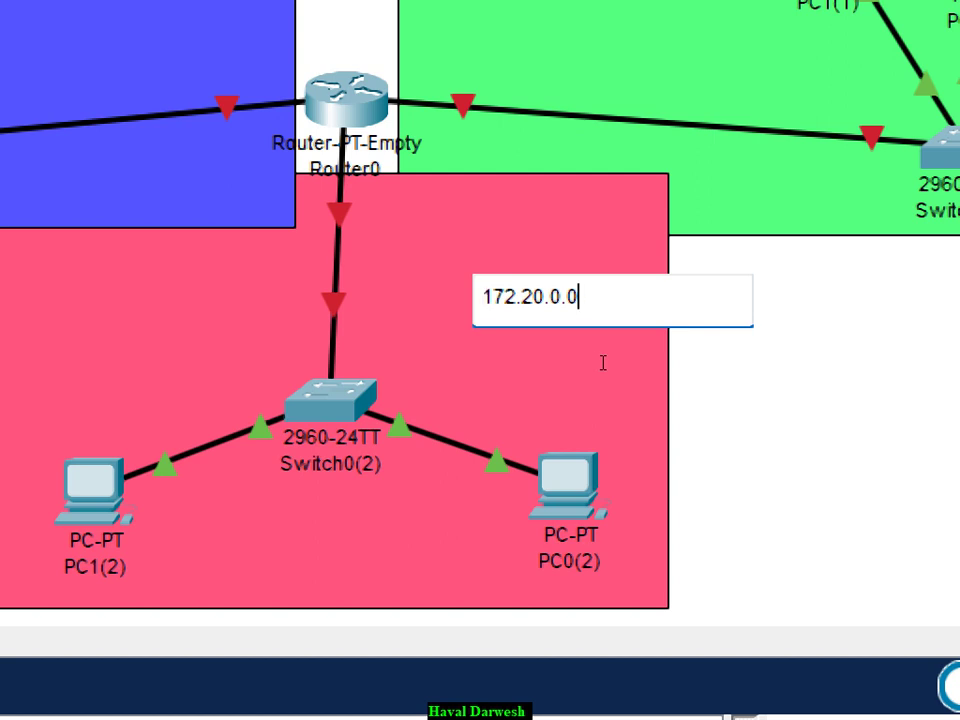
key("Return")
type("255.255.0.0")
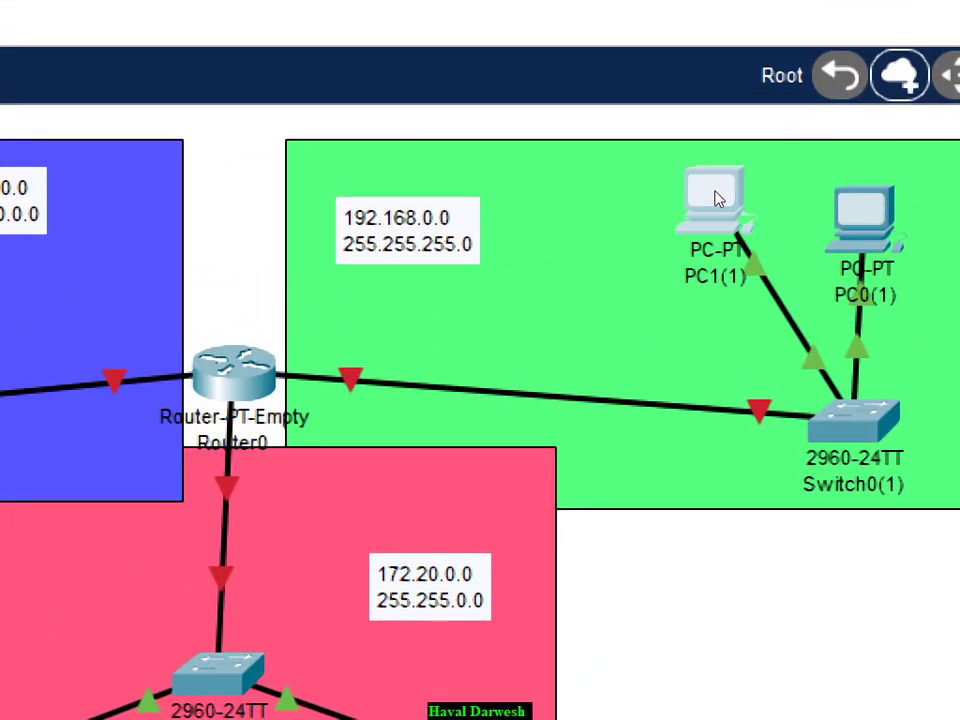
Step: Give PC1(1) in the green network the static IPv4 address 192.168.0.254 with subnet mask 255.255.255.0
left_click(715, 198)
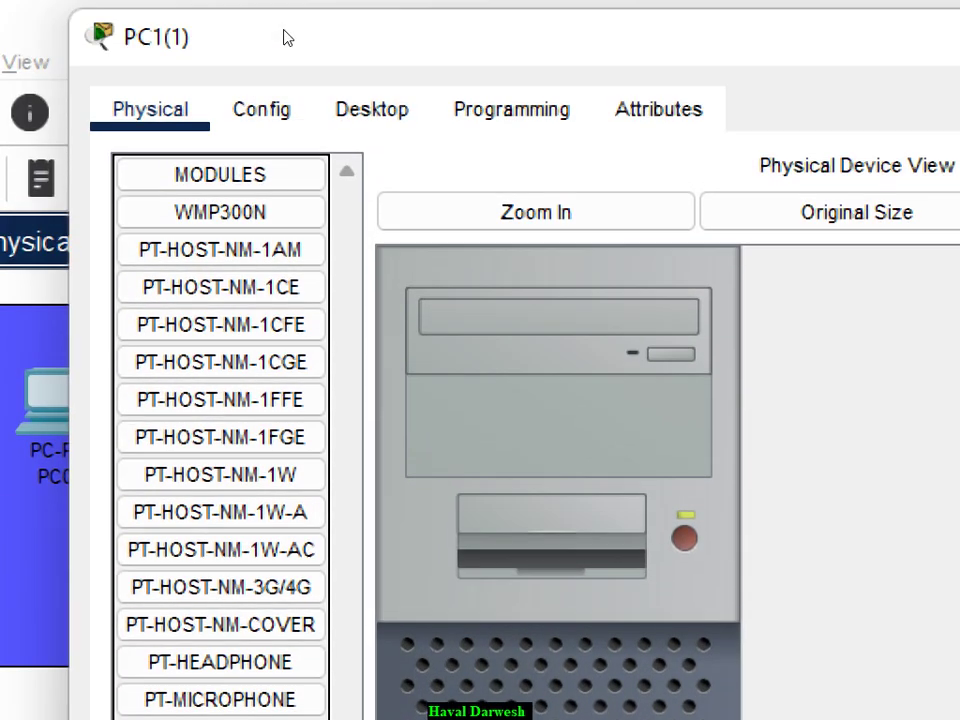
left_click(350, 106)
left_click(300, 172)
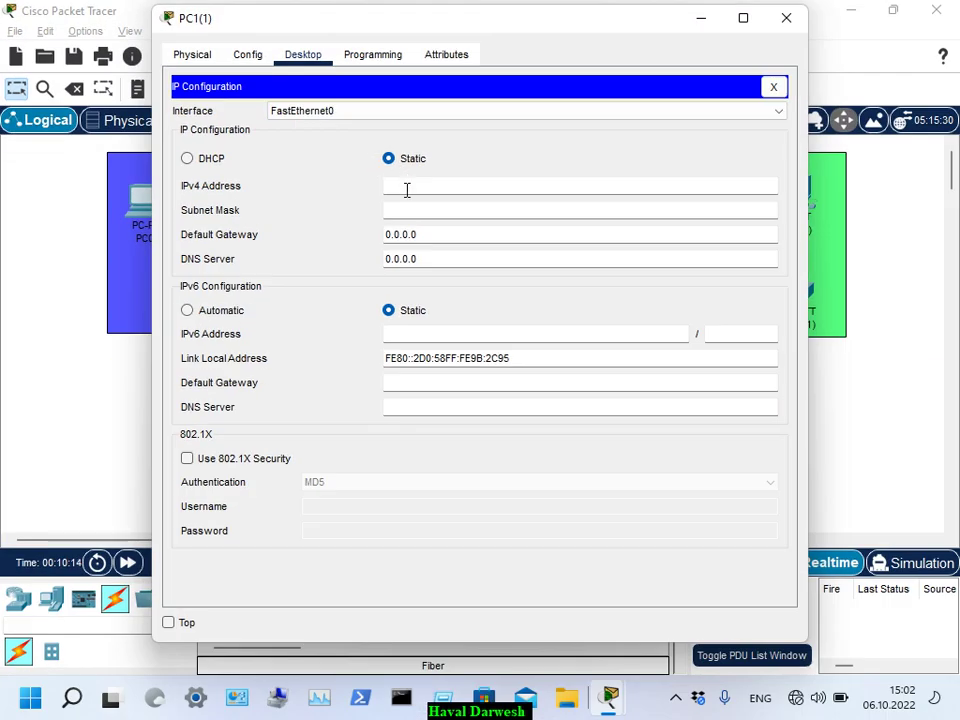
left_click(407, 190)
type("192.168.0.0")
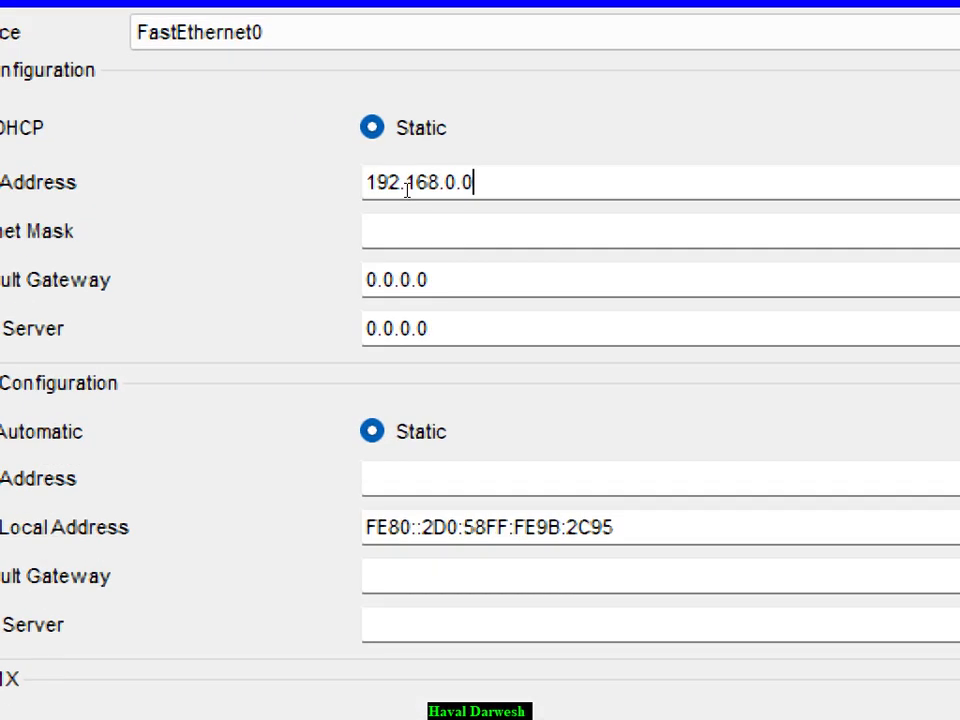
key("BackSpace")
key("BackSpace")
type("1")
key("BackSpace")
type("2")
key("BackSpace")
key("BackSpace")
type(".254")
key("Tab")
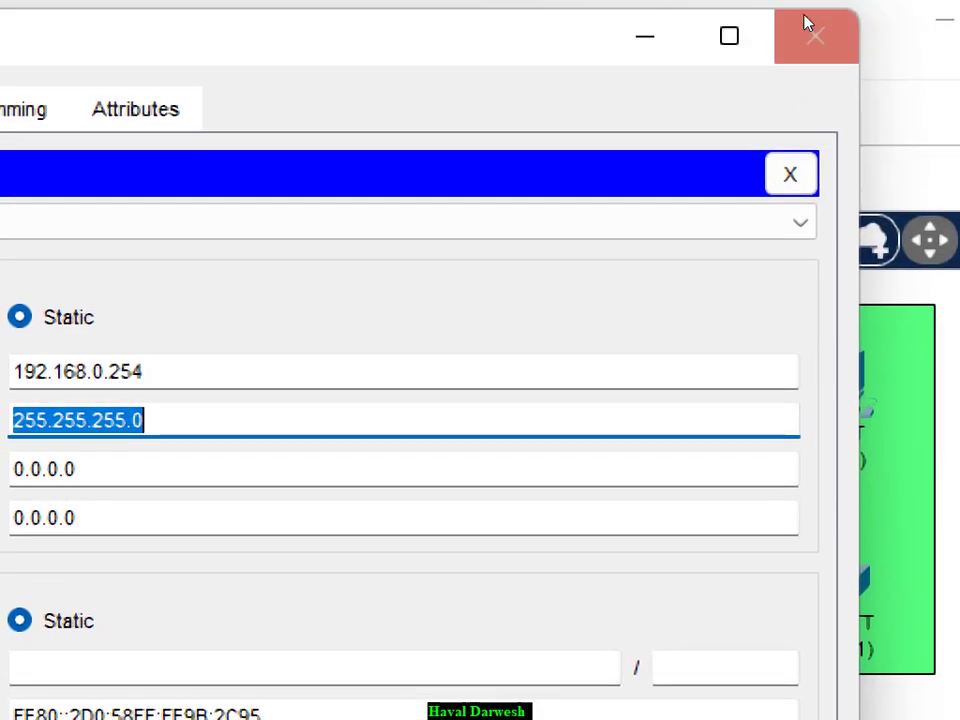
left_click(808, 22)
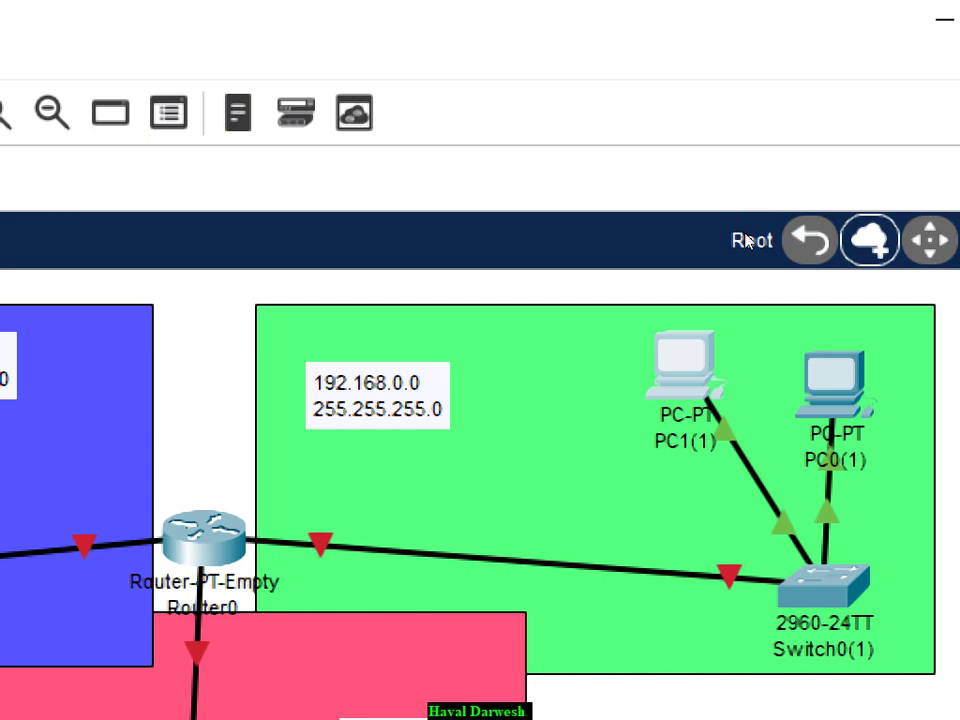
Step: Give PC0(1) in the green network the static IPv4 address 192.168.0.143 with subnet mask 255.255.255.0
left_click(833, 385)
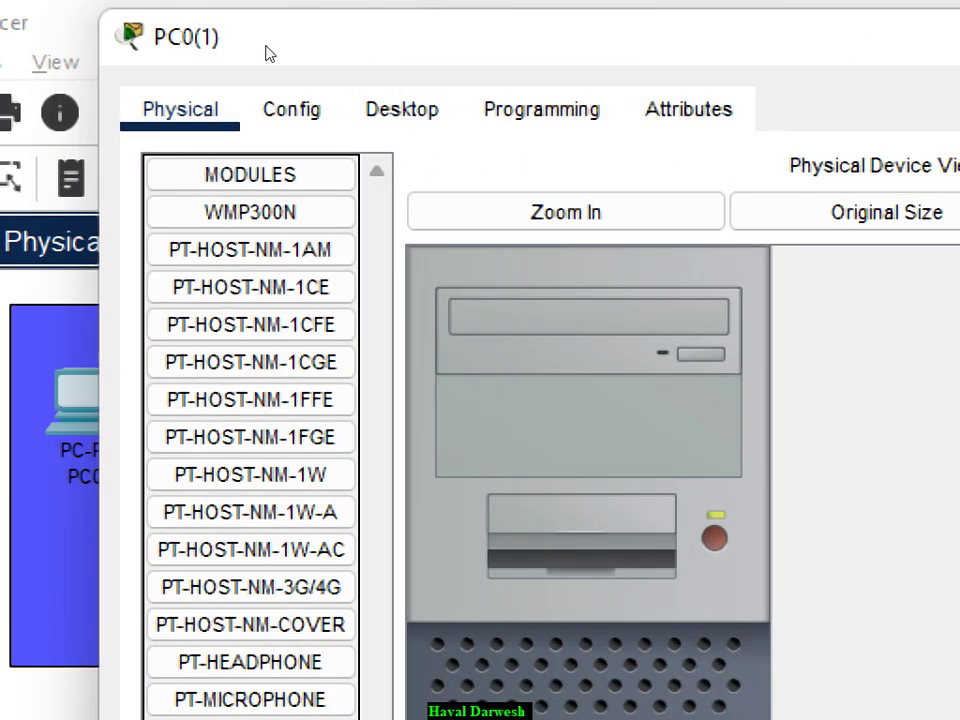
left_click(131, 109)
left_click(60, 200)
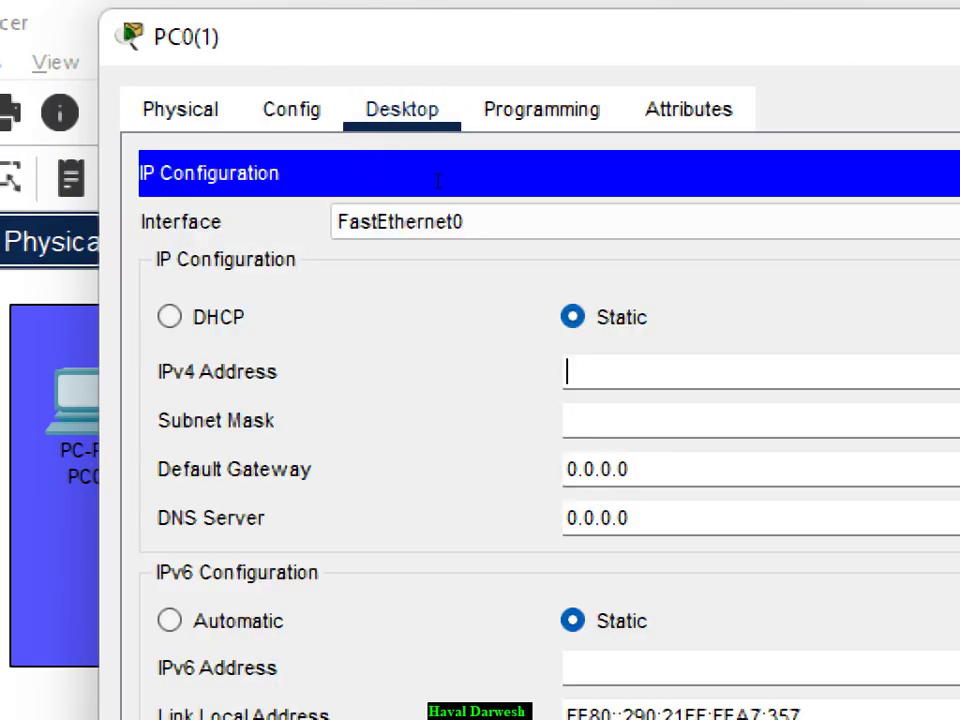
type("192.168.0")
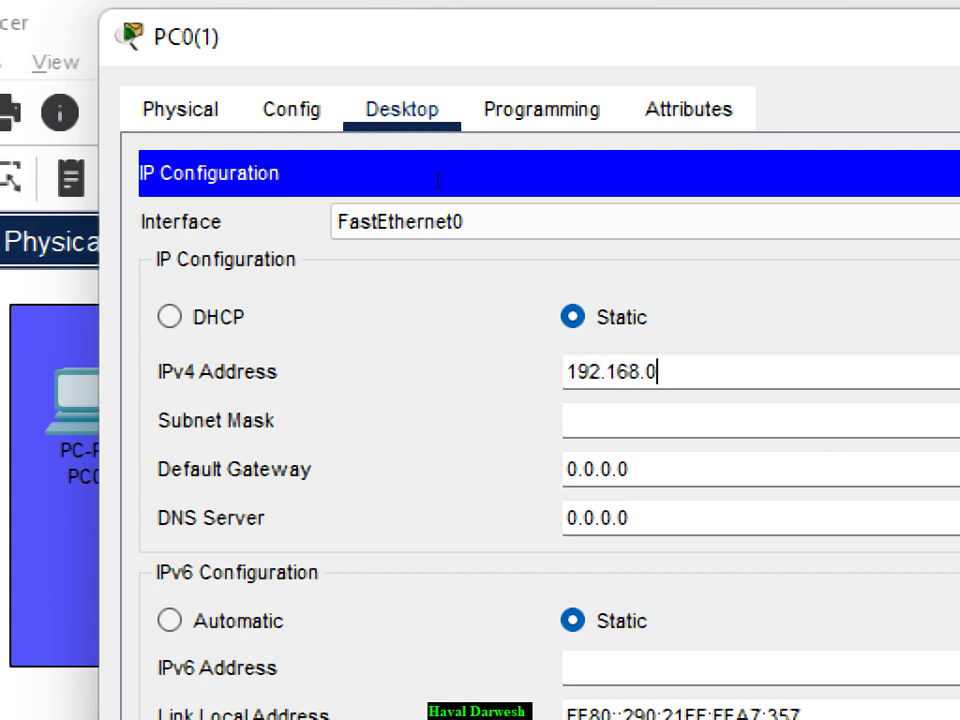
key("BackSpace")
type("1.143")
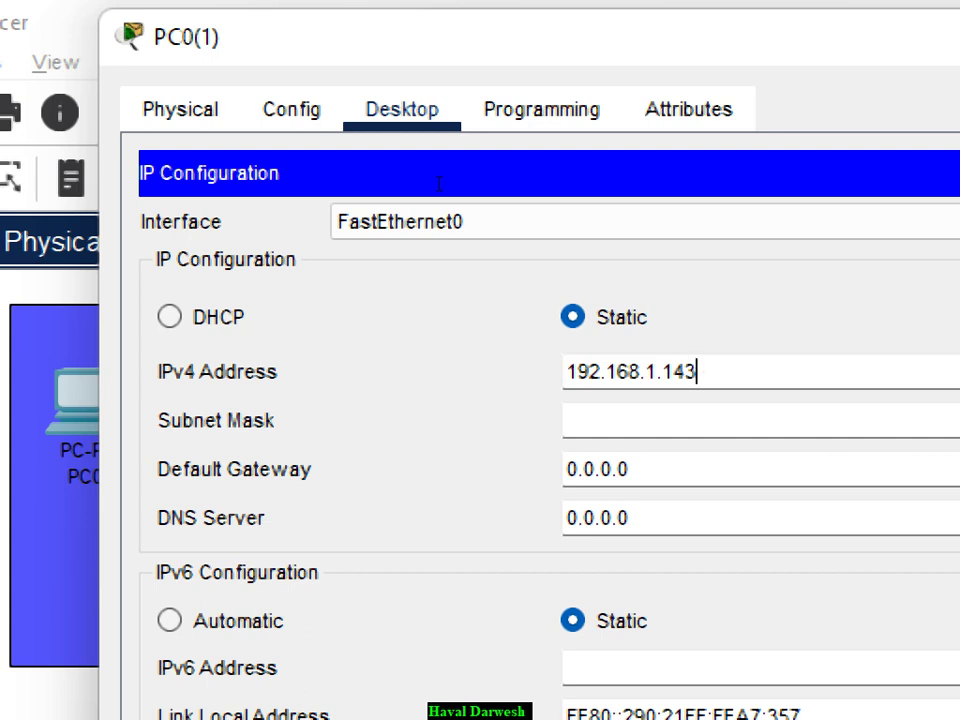
key("Left")
key("Left")
key("Left")
key("BackSpace")
type("0")
key("End")
key("Tab")
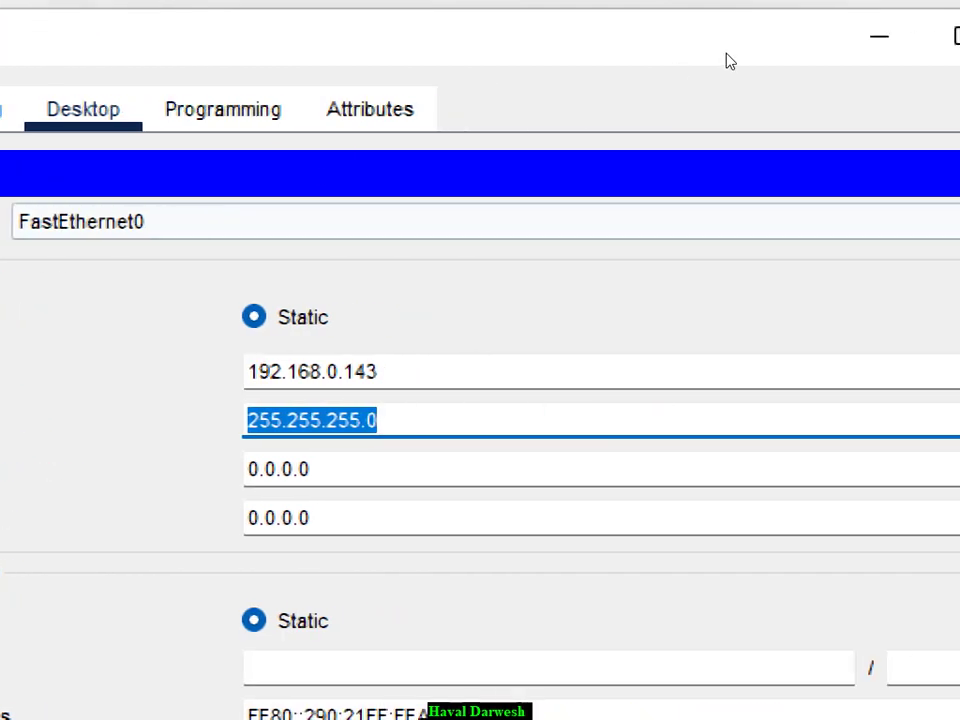
left_click(868, 36)
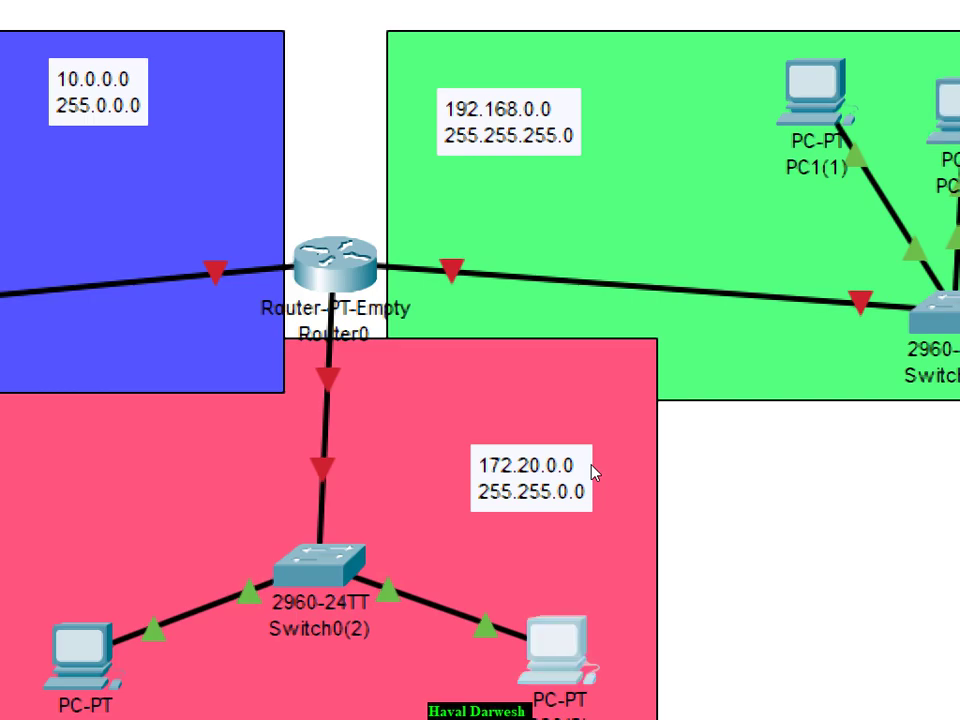
Step: Give PC0(2) in the pink network the static IPv4 address 172.20.142.123 with subnet mask 255.255.0.0
left_click(556, 695)
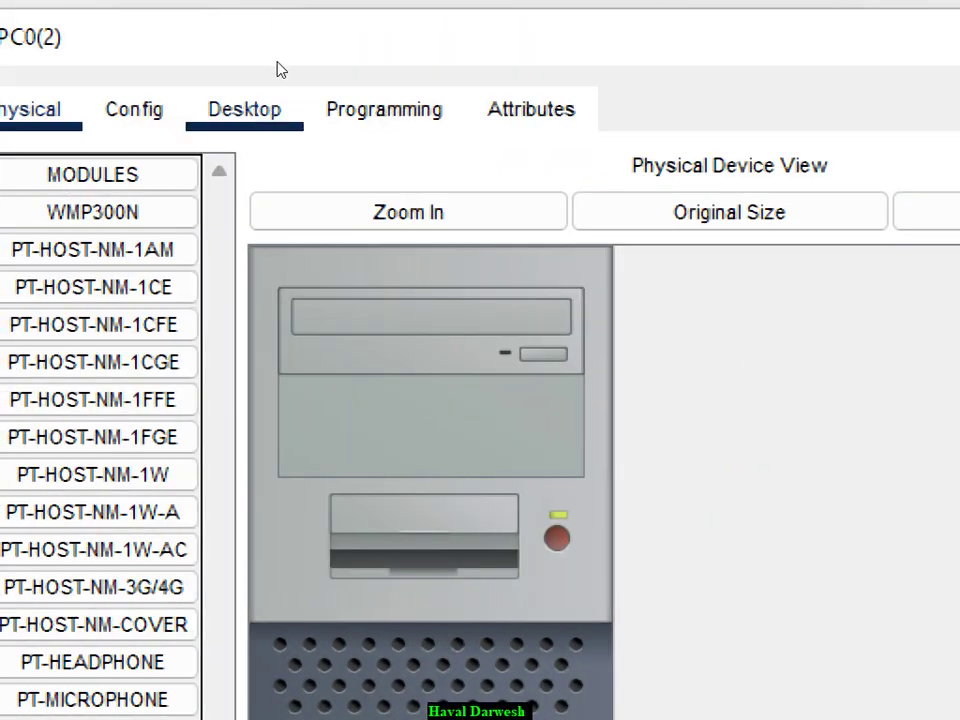
left_click(255, 115)
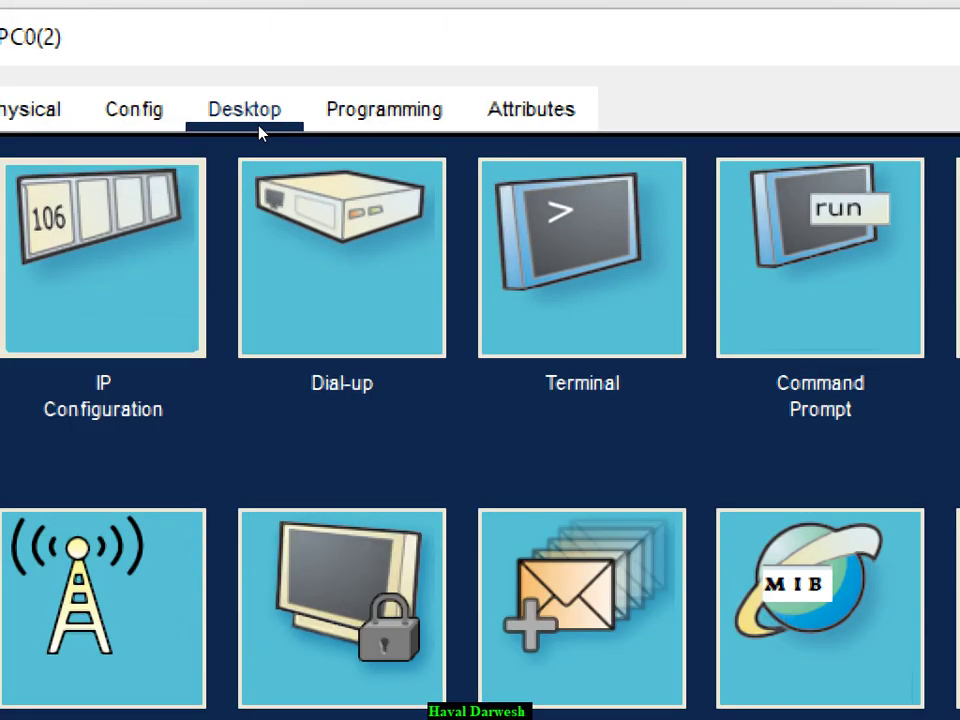
left_click(101, 257)
type("172.1")
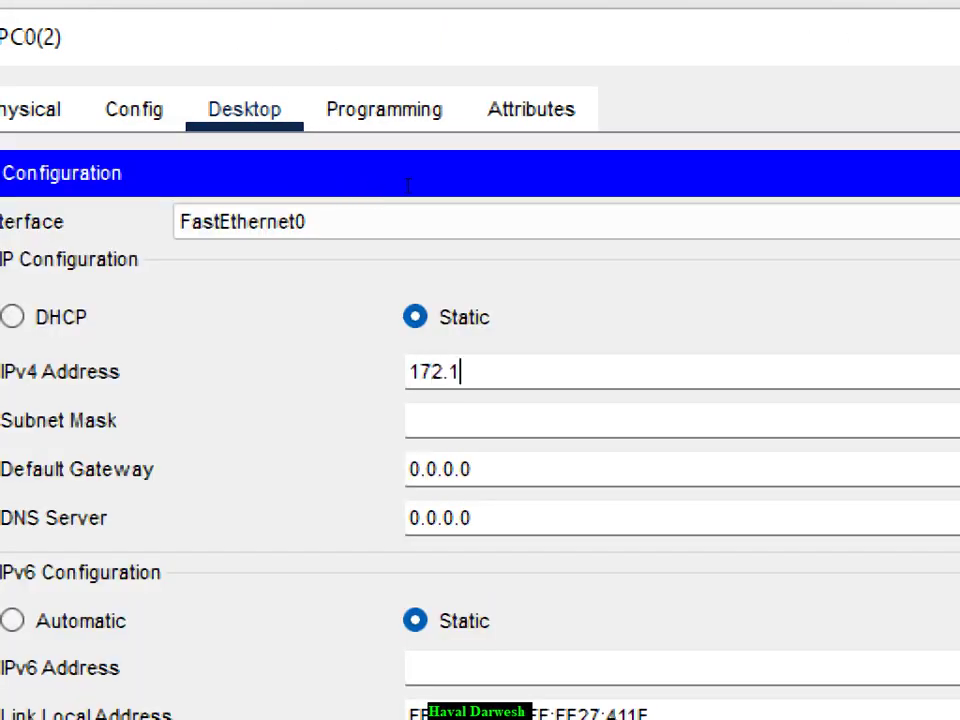
key("BackSpace")
type("20.0.14")
key("BackSpace")
key("BackSpace")
key("BackSpace")
key("BackSpace")
type("142.123")
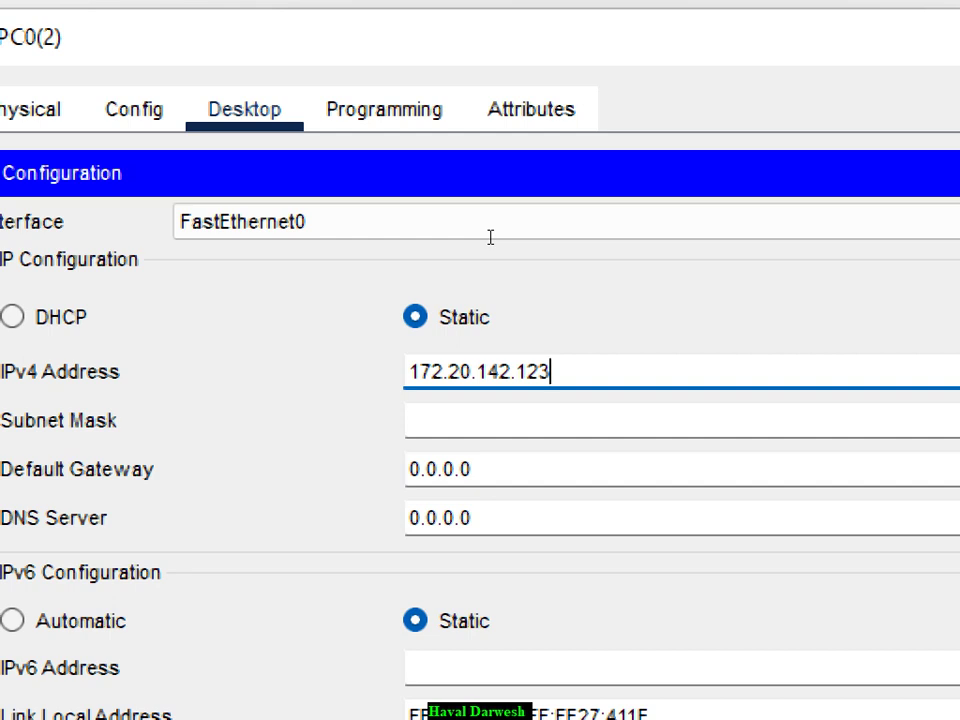
key("Tab")
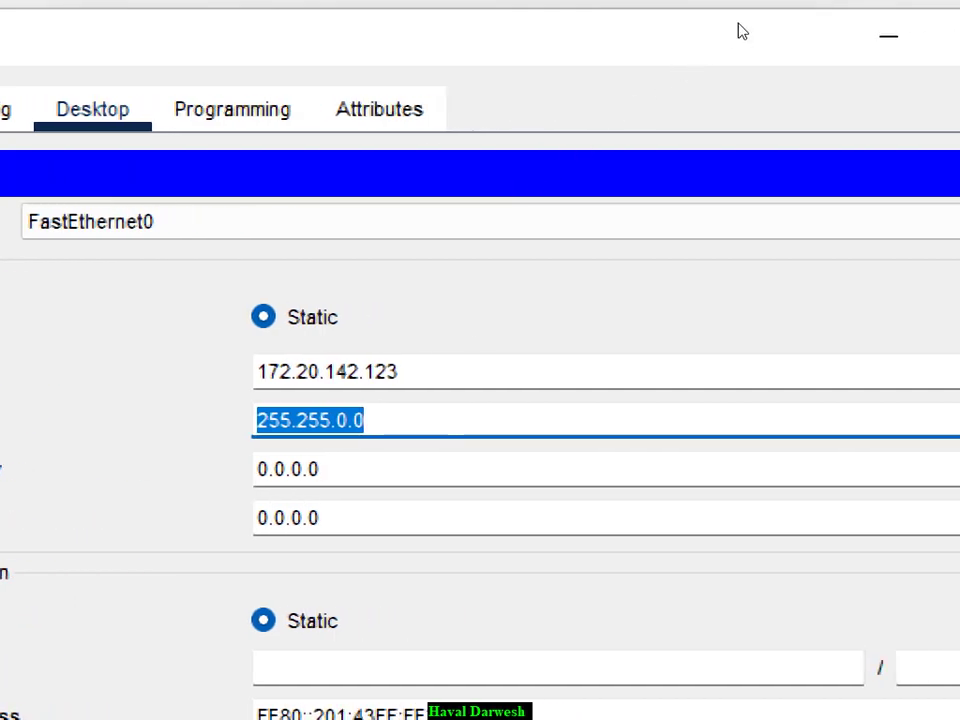
left_click(892, 36)
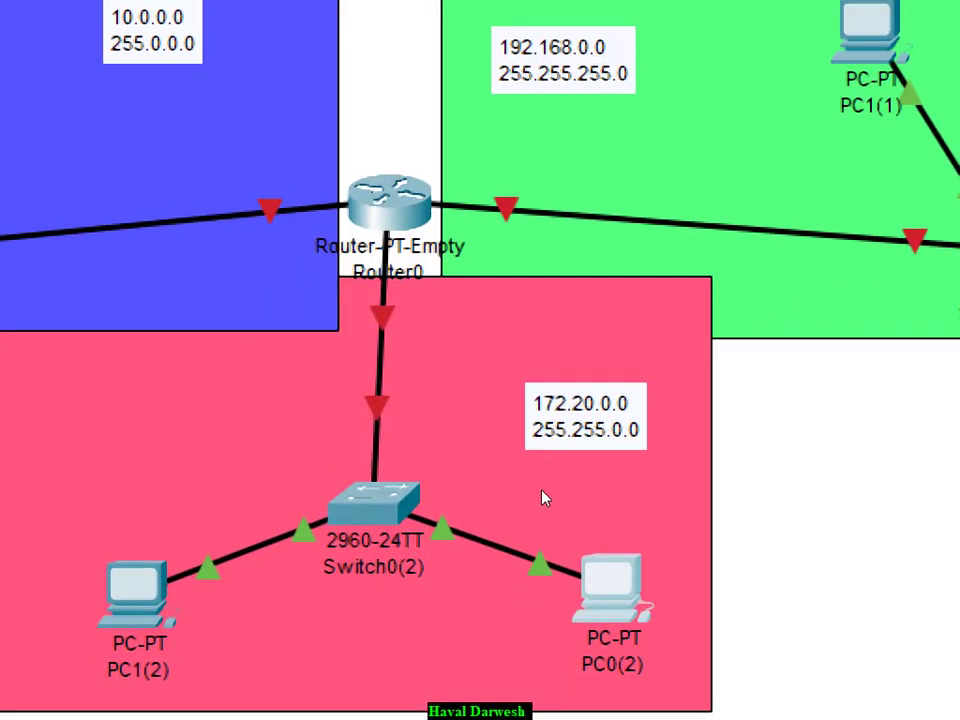
Step: Give PC1(2) in the pink network the static IPv4 address 172.20.11.198 with subnet mask 255.255.0.0
left_click(135, 585)
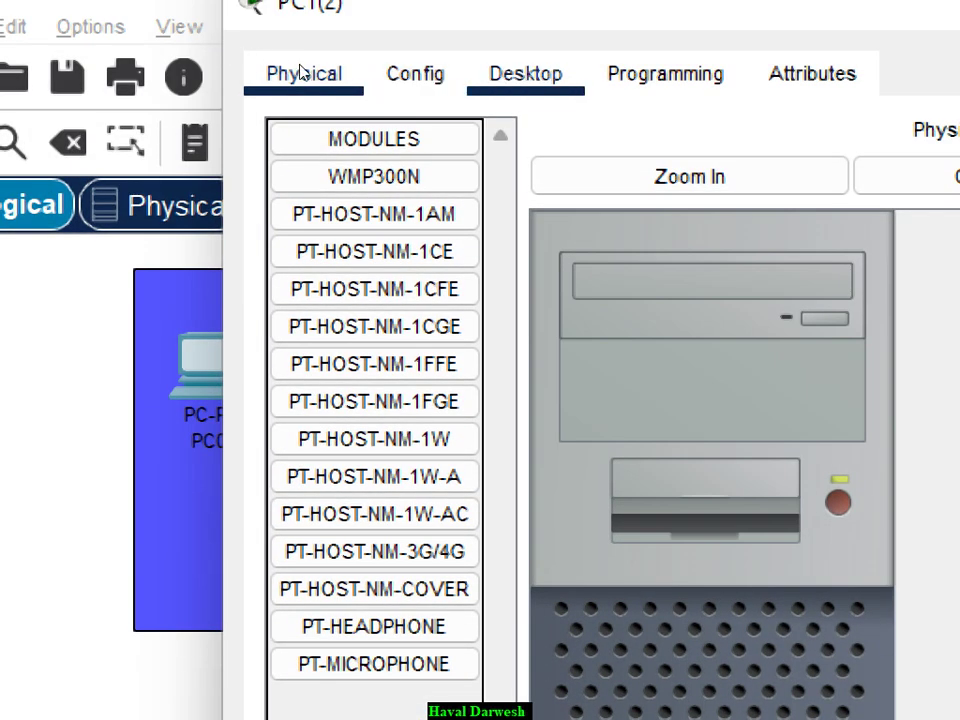
left_click(525, 73)
left_click(413, 204)
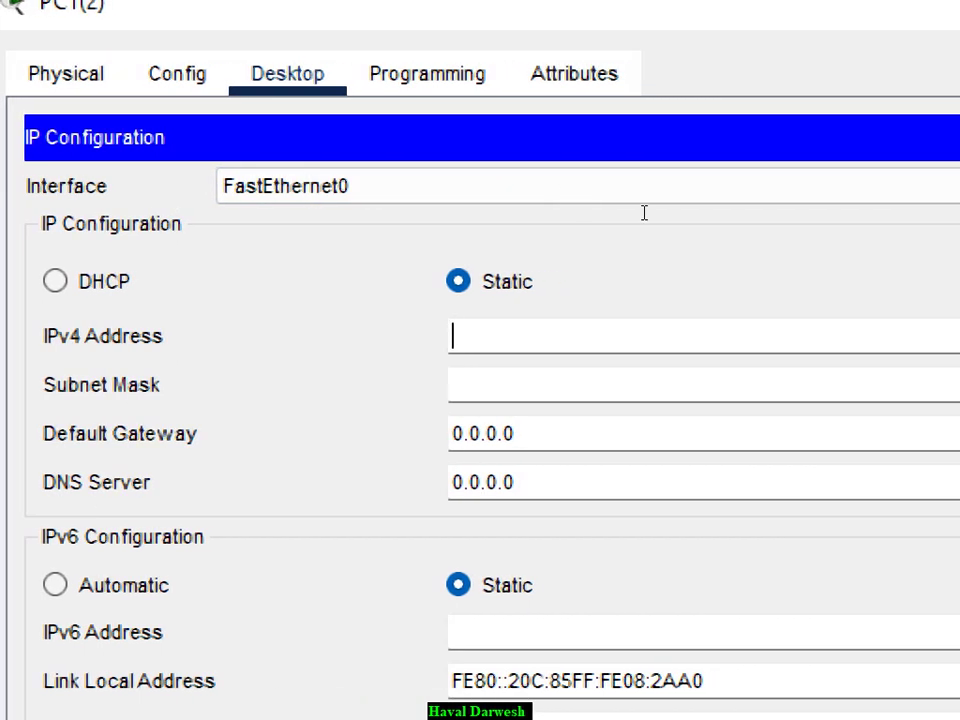
type("172.20.")
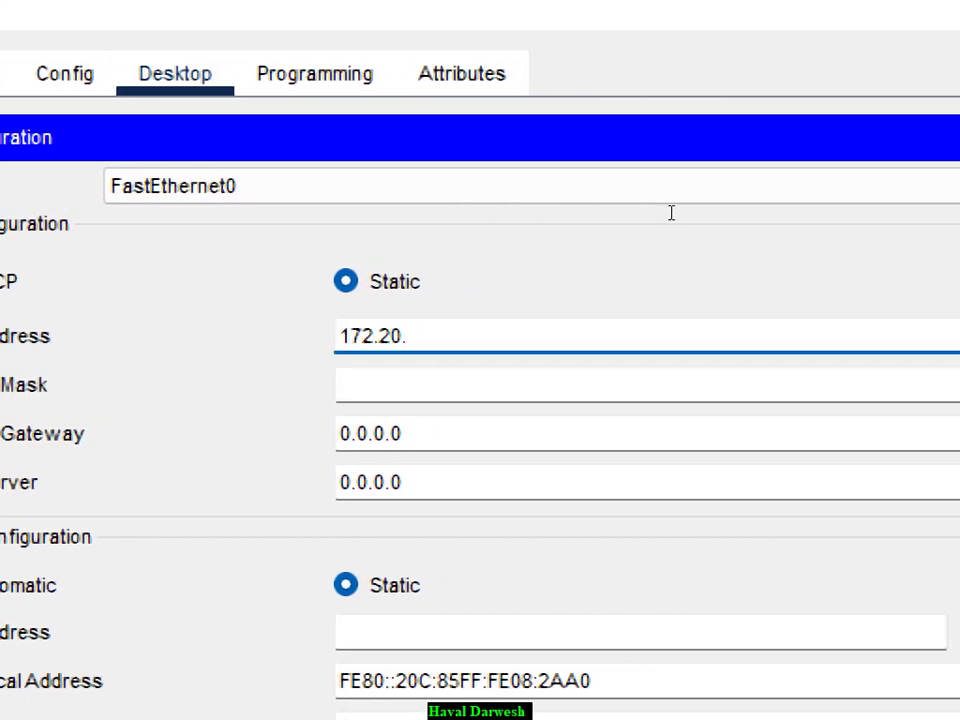
type("11.198")
key("Tab")
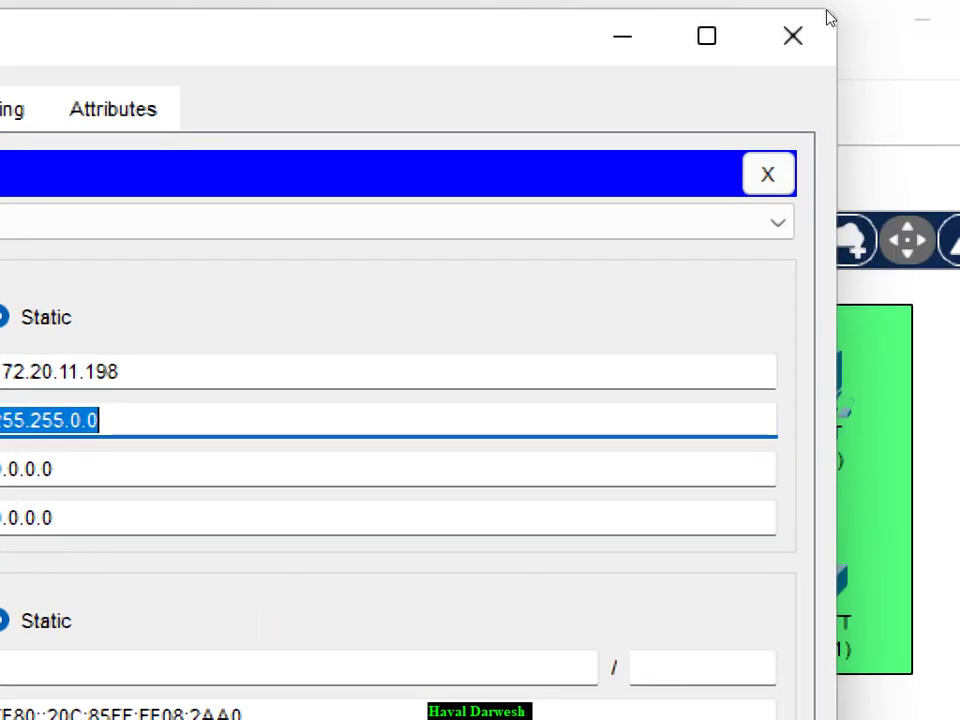
left_click(791, 34)
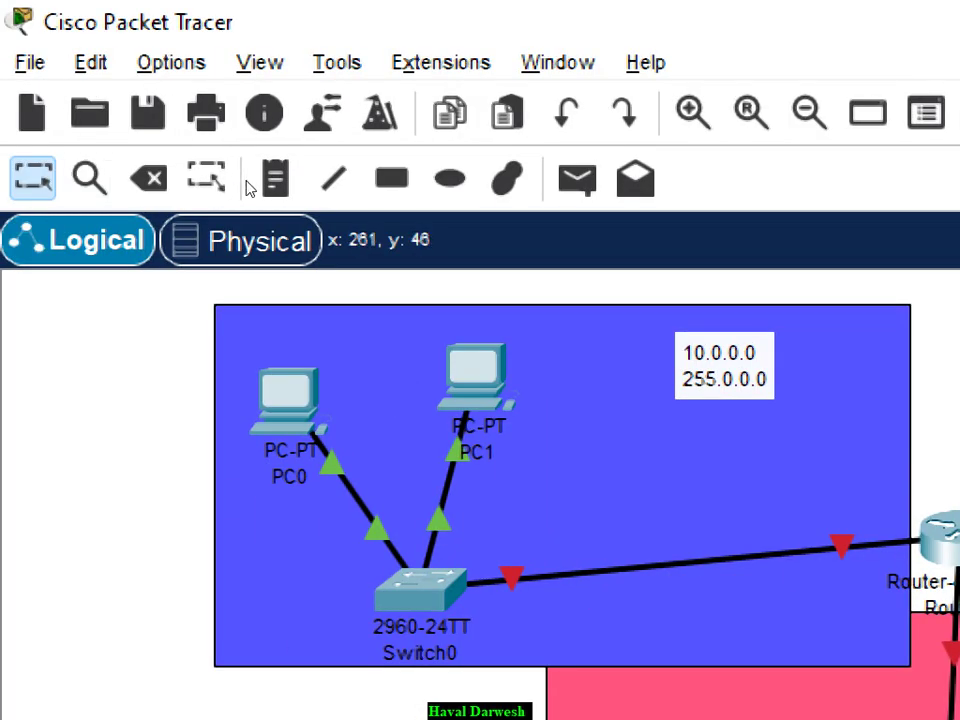
Step: Give PC1 in the blue network the static IPv4 address 10.1.2.3 with its default subnet mask
left_click(475, 375)
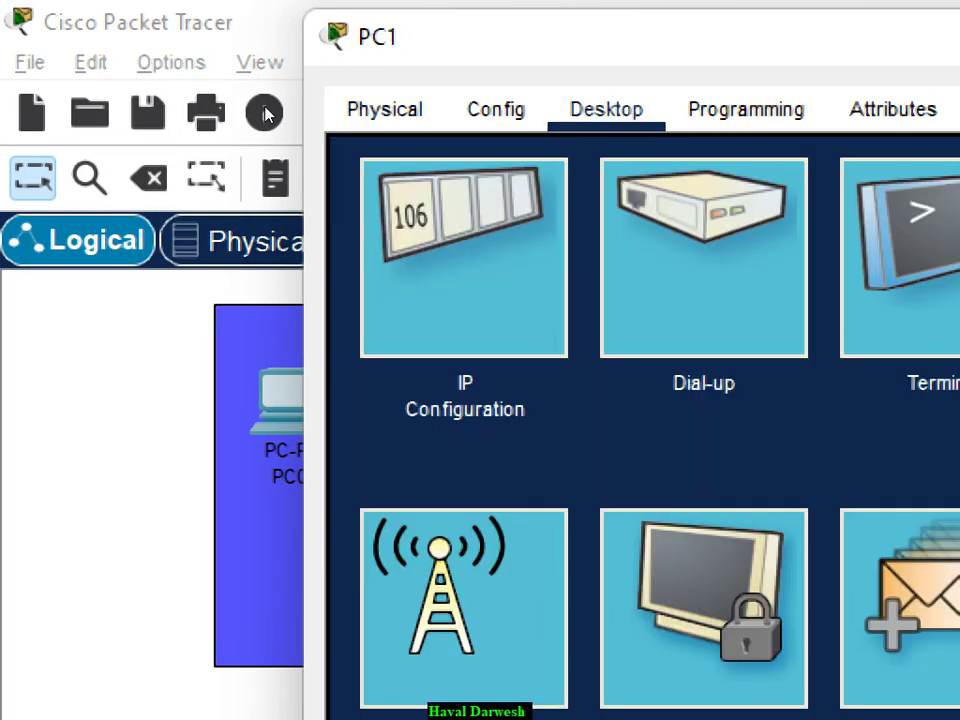
left_click(397, 166)
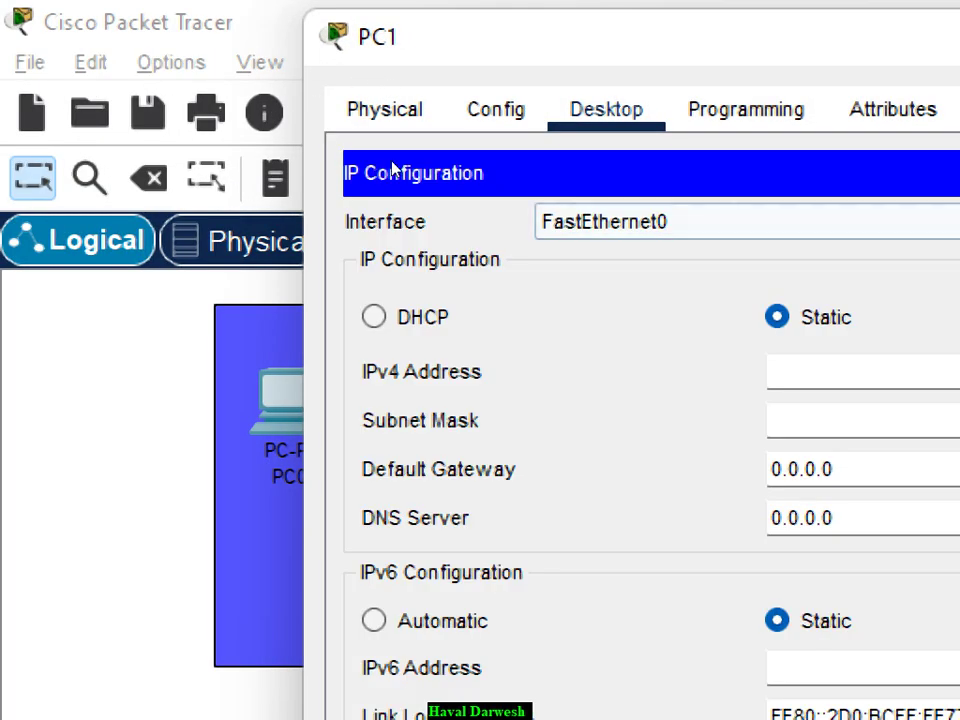
type("10")
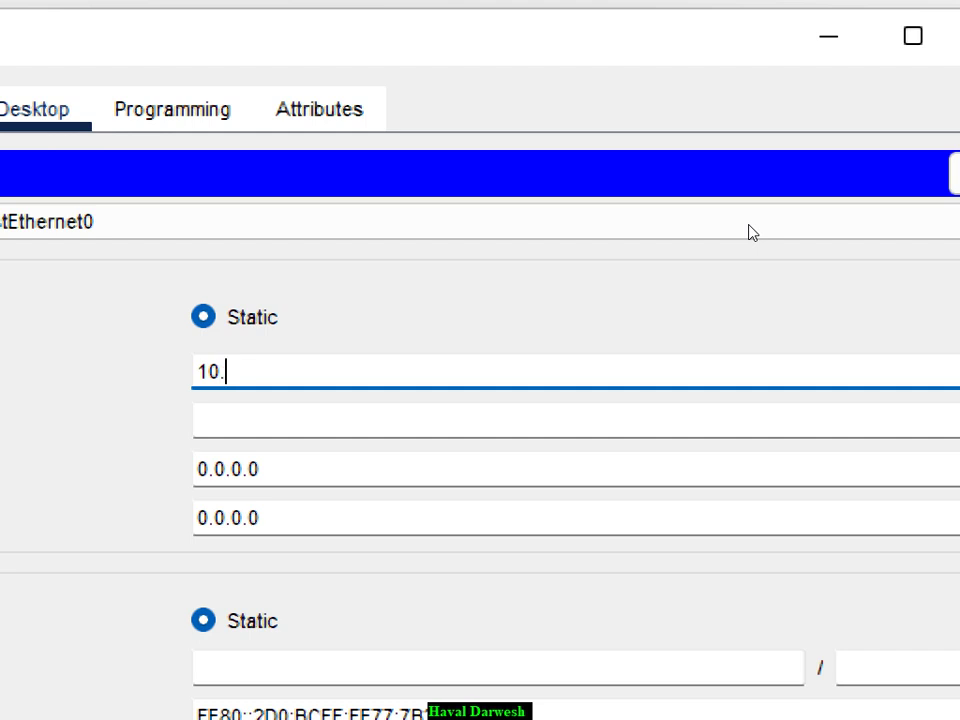
type(".1.2.3.")
key("BackSpace")
key("Tab")
left_click(611, 34)
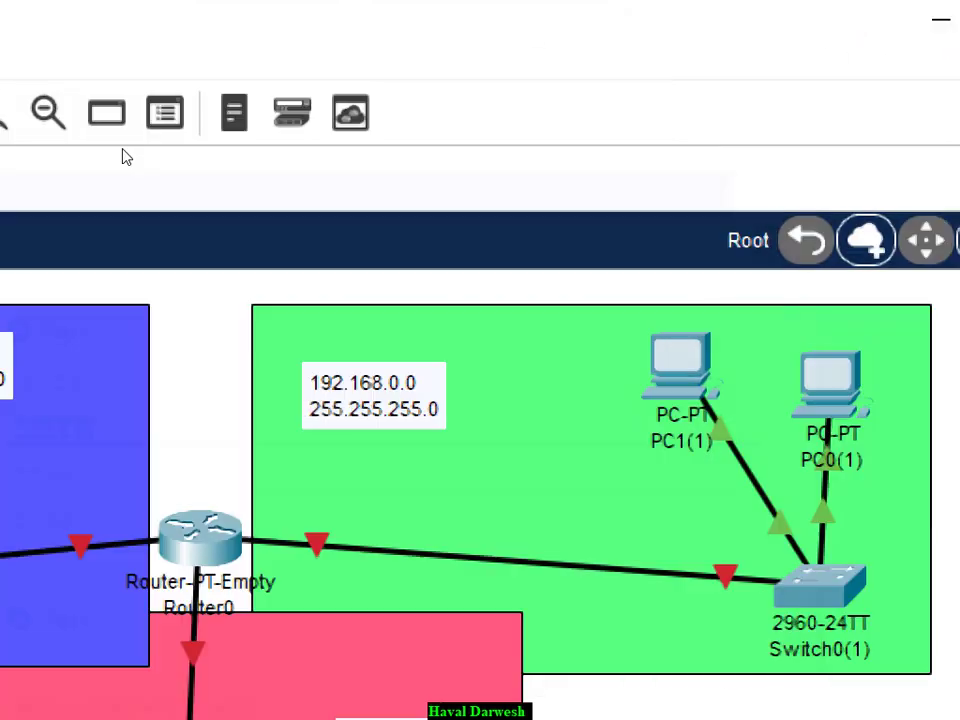
Step: Give PC0 in the blue network the static IPv4 address 10.22.43.19 with subnet mask 255.0.0.0
left_click(167, 392)
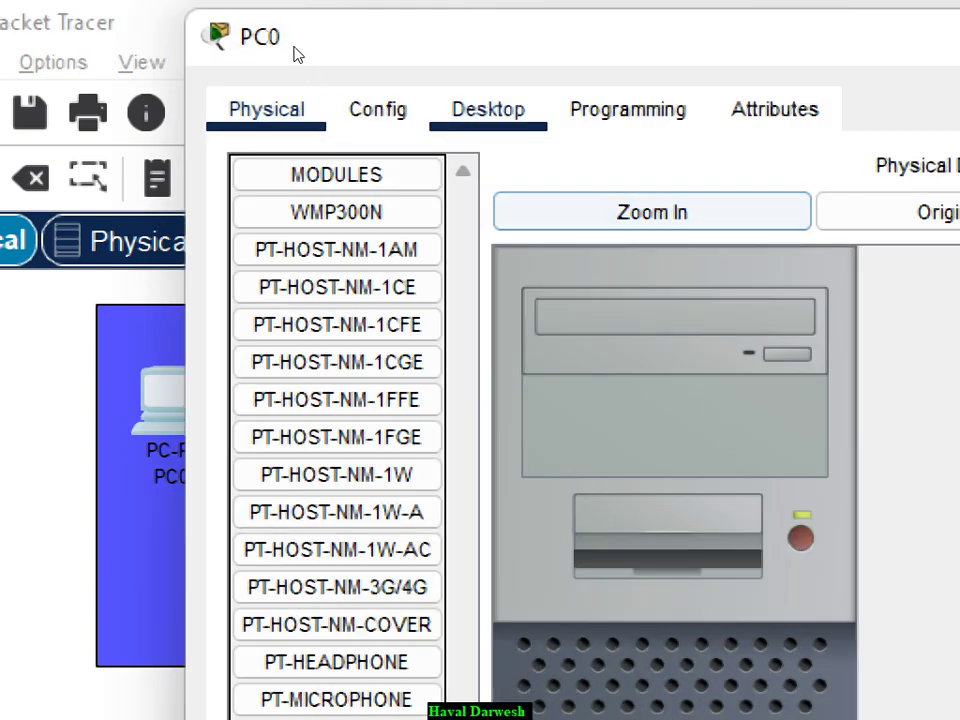
left_click(488, 109)
left_click(360, 170)
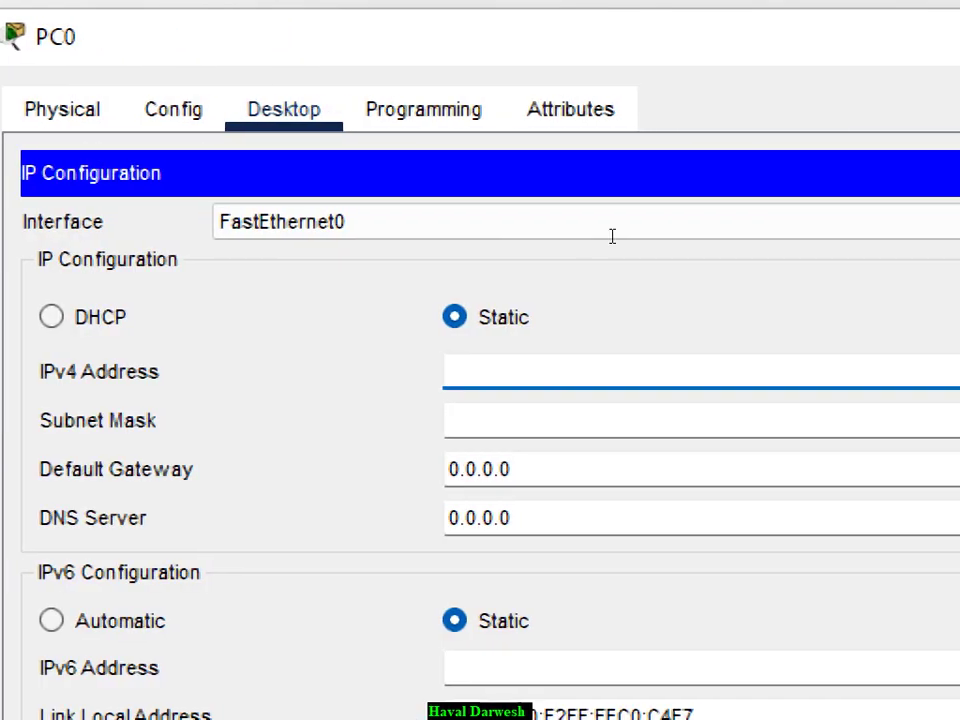
type("10.22.43")
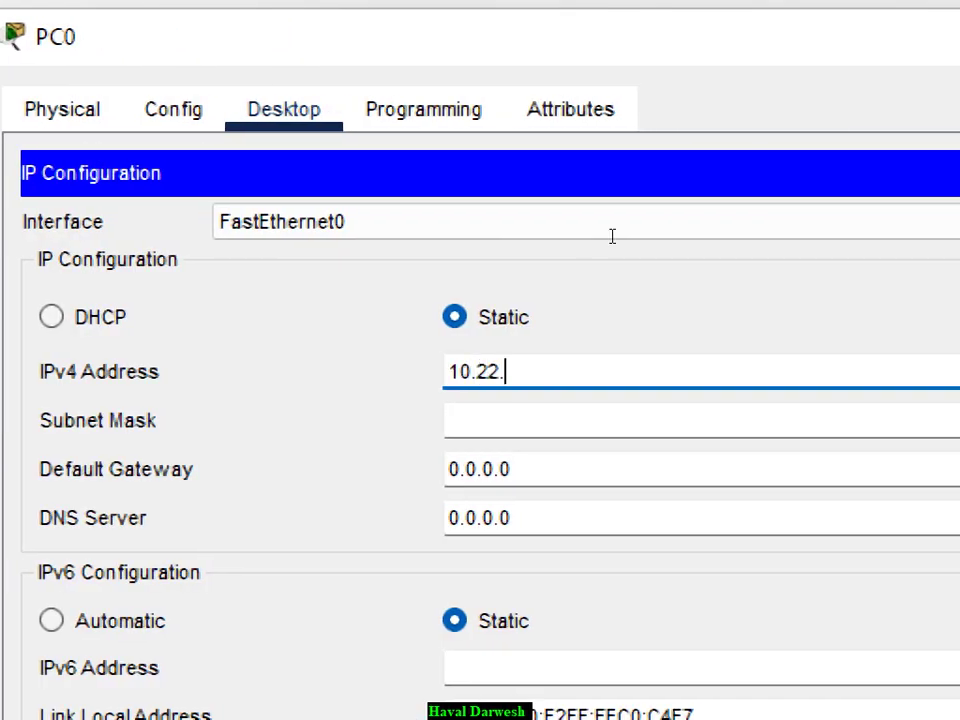
type(".19")
key("Tab")
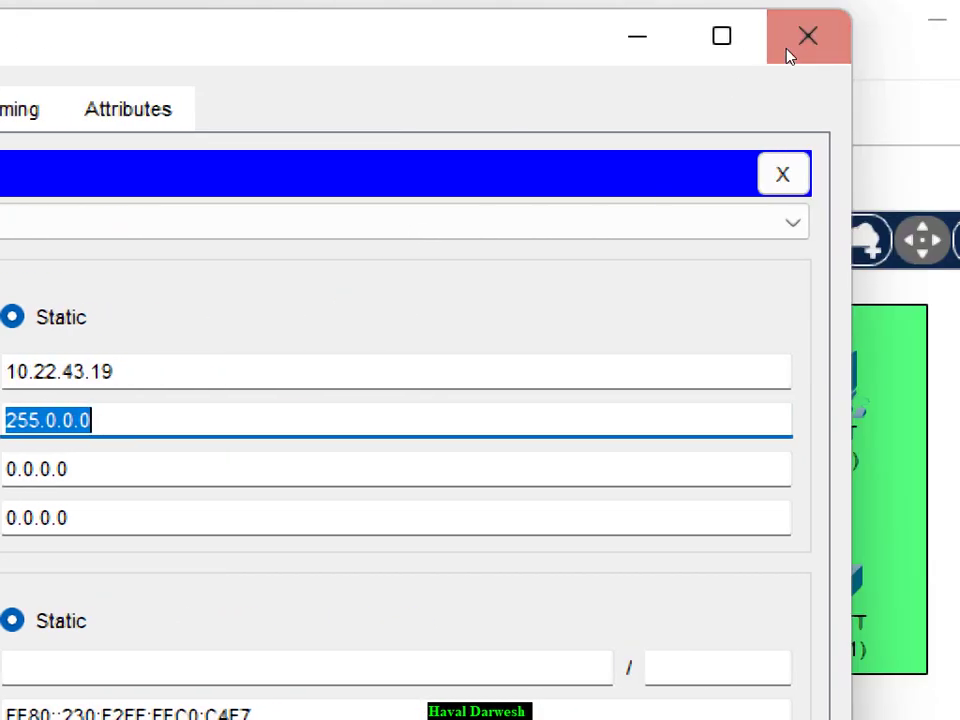
left_click(787, 41)
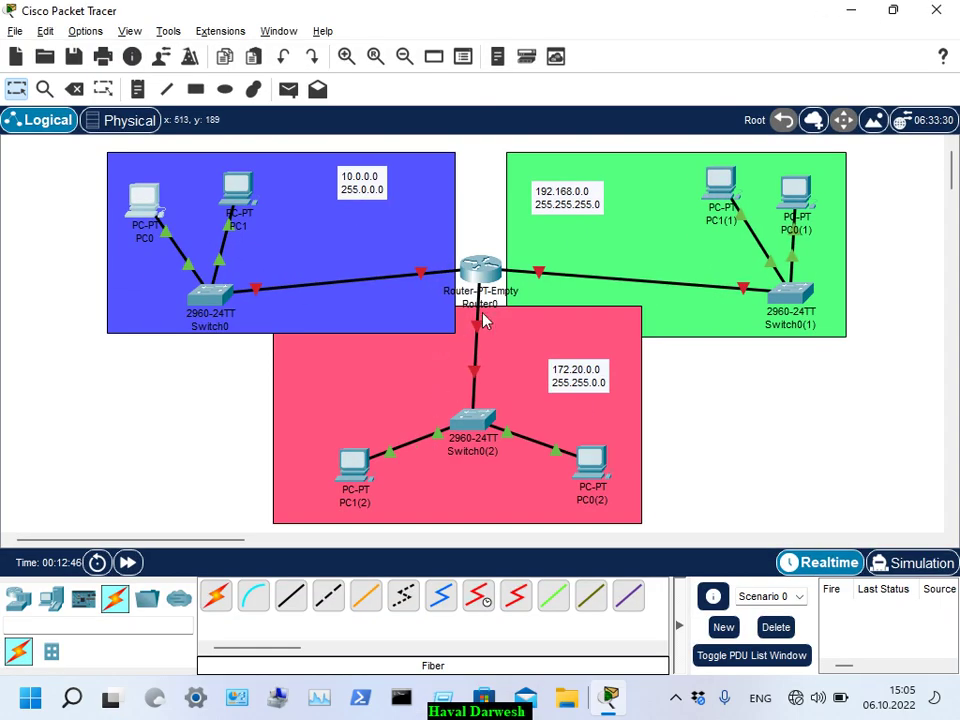
Step: Look over Router0's installed modules and its global configuration settings, including the list of interfaces
left_click(473, 268)
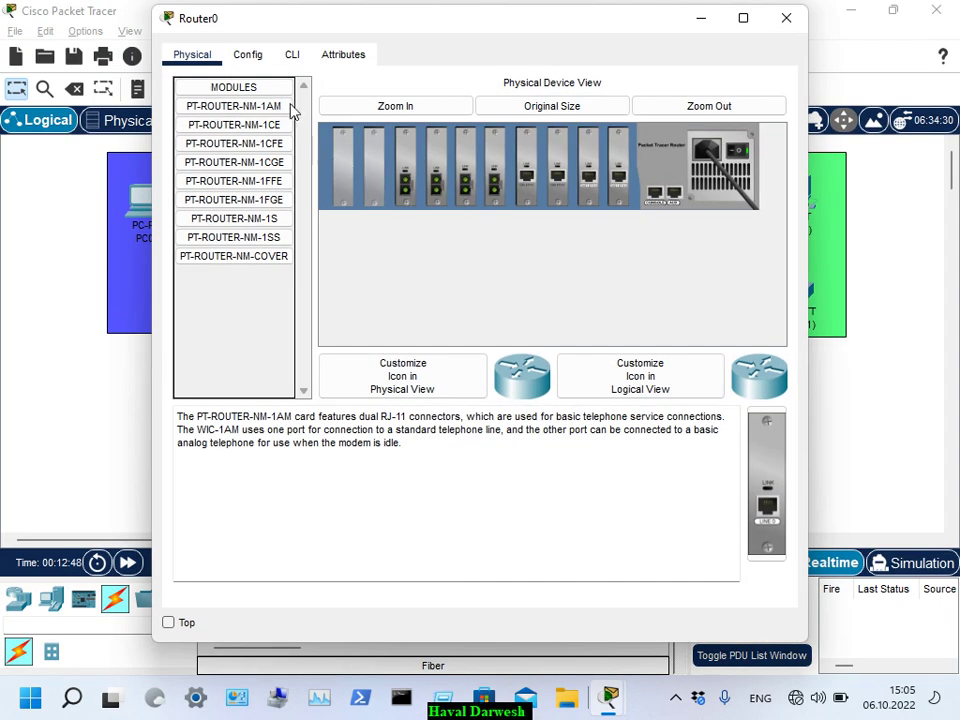
left_click(248, 56)
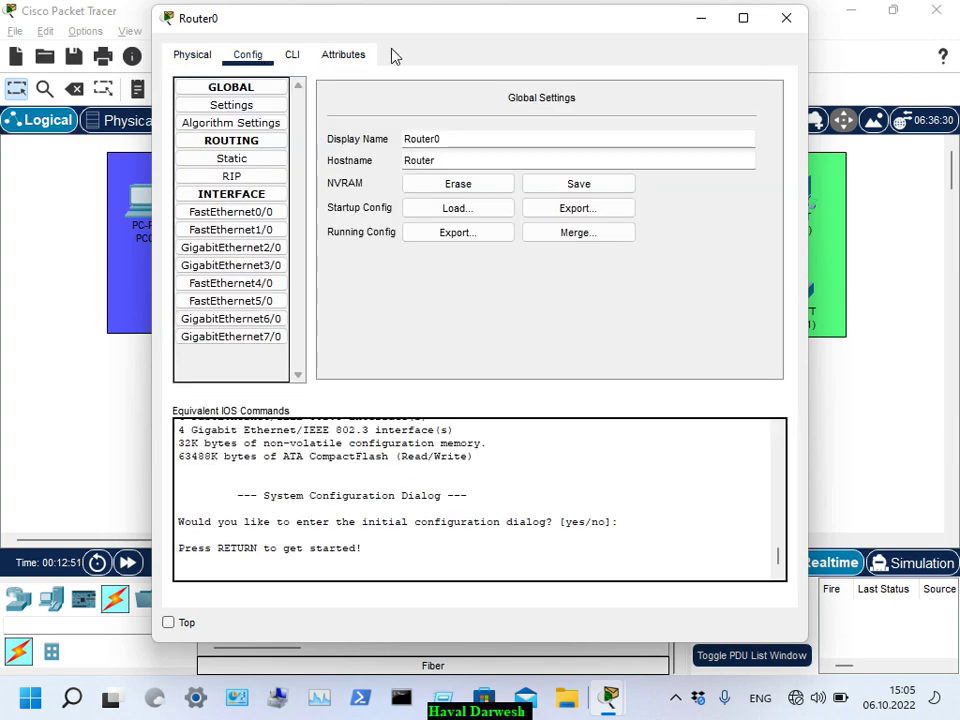
left_click_drag(408, 37, 494, 389)
left_click(516, 290)
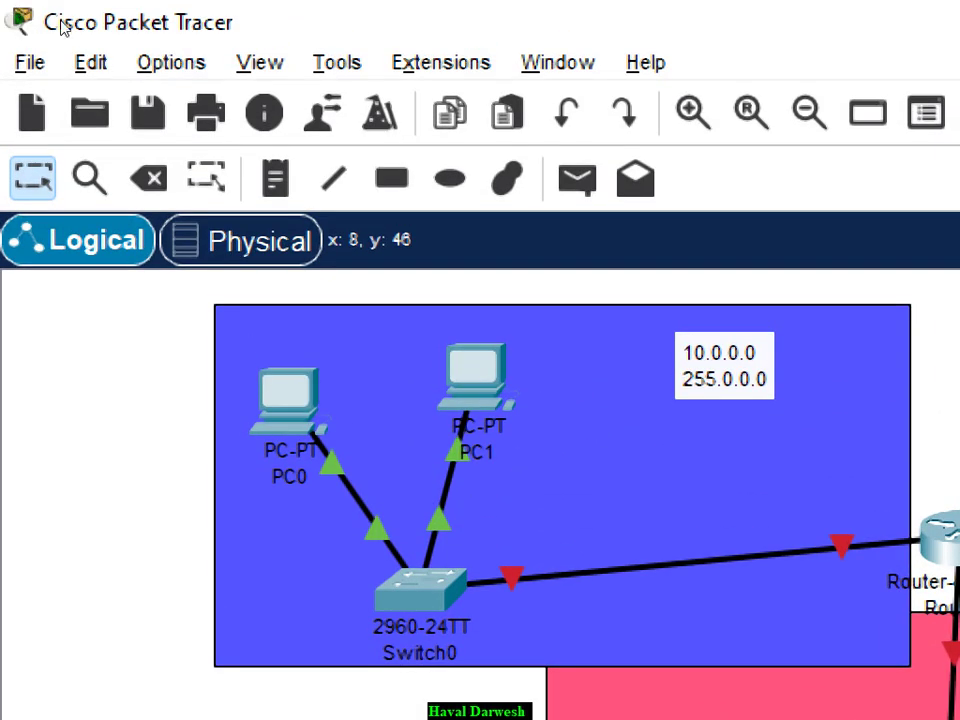
Step: Turn on the preference to always show port labels in the logical workspace and close the preferences
key("alt+o")
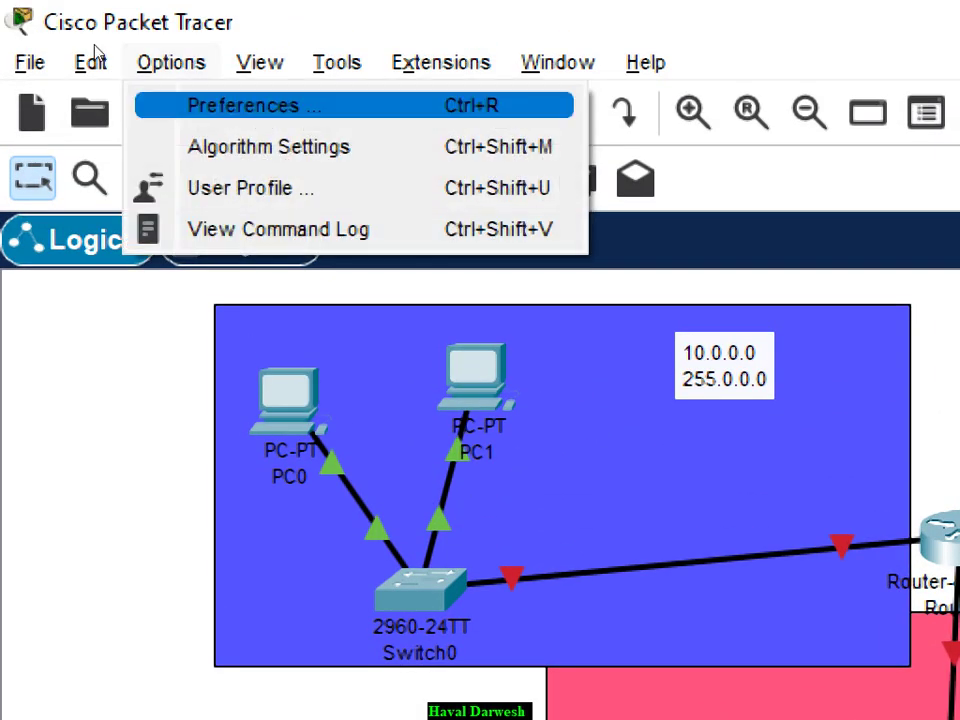
key("Return")
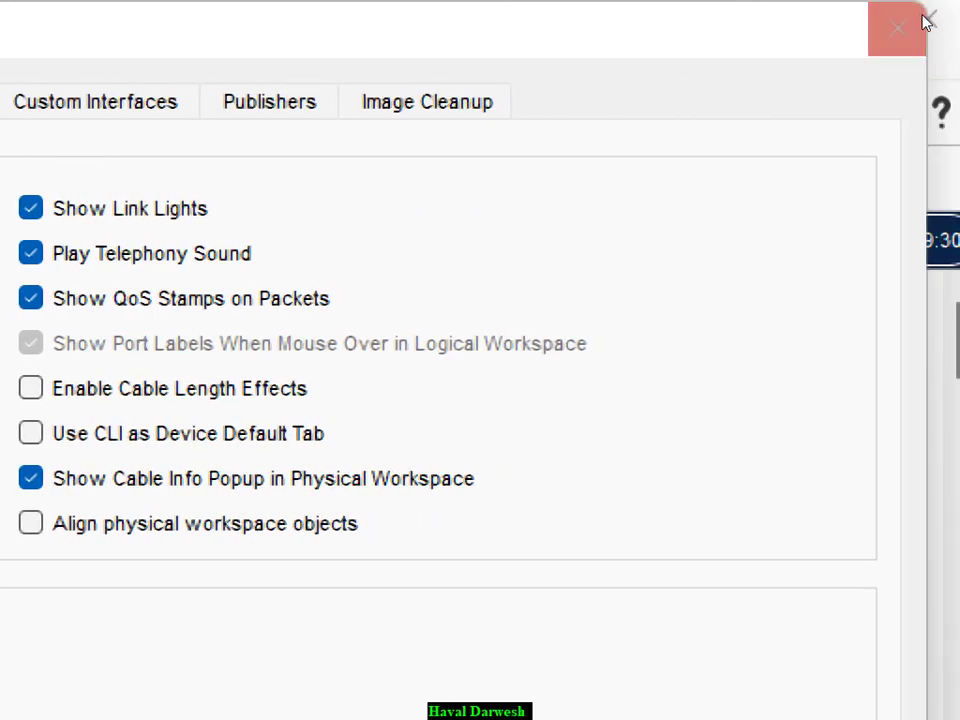
left_click(959, 21)
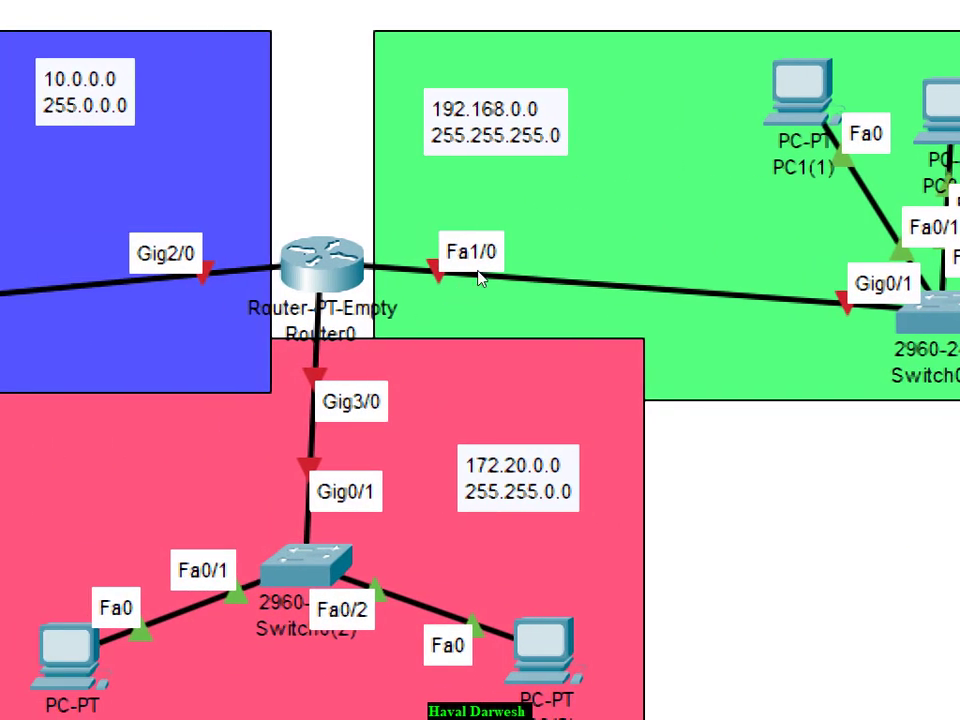
Step: Switch on the port status of Router0's FastEthernet1/0 interface in its configuration
left_click(321, 260)
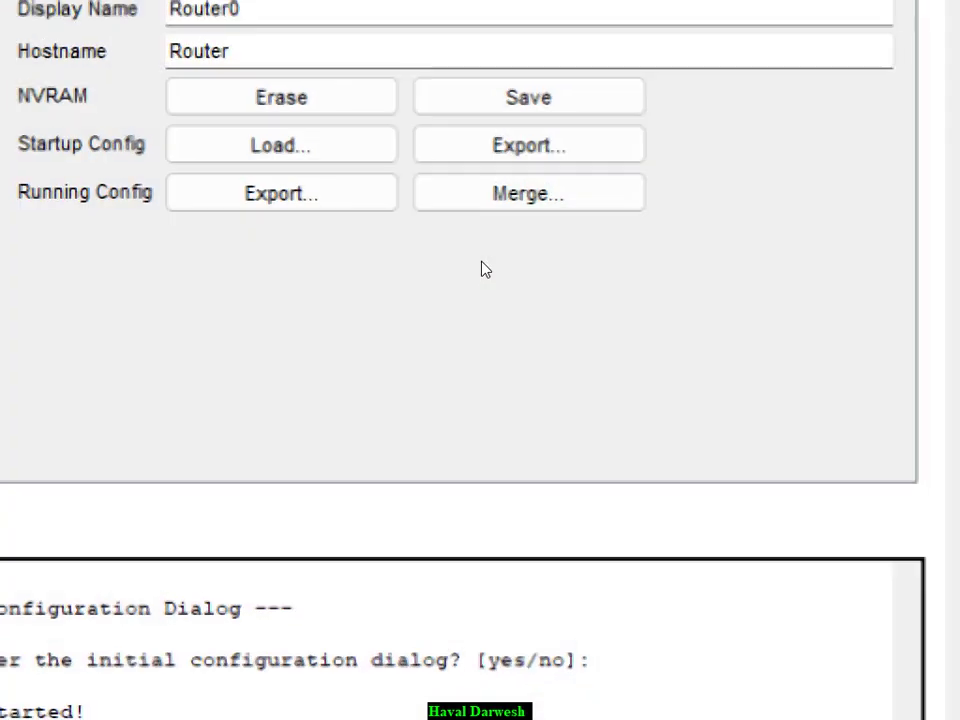
key("Down")
key("Down")
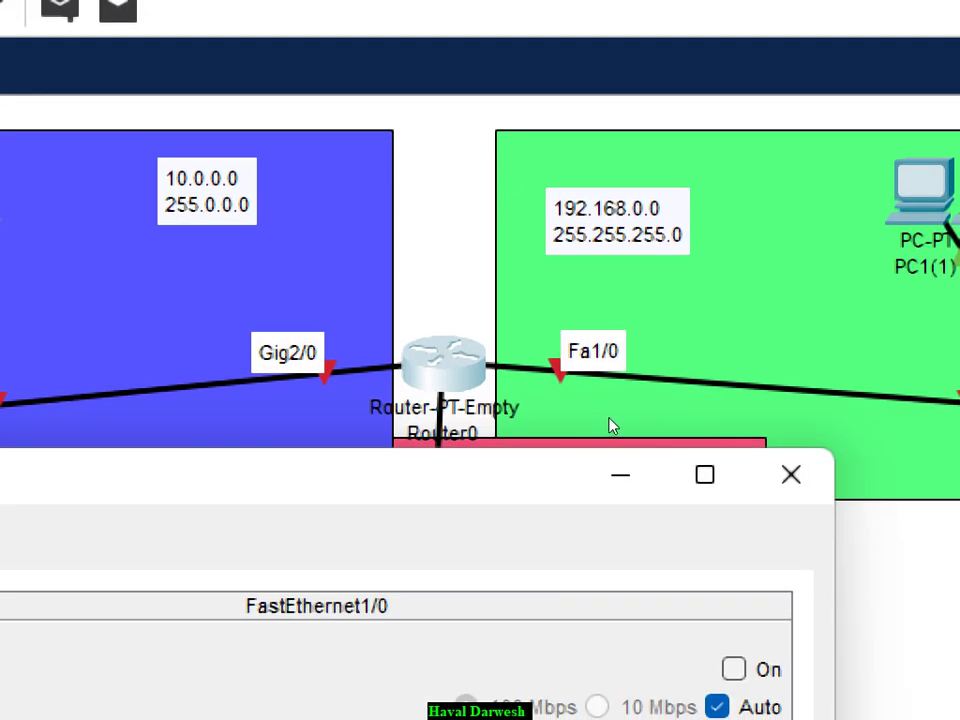
key("space")
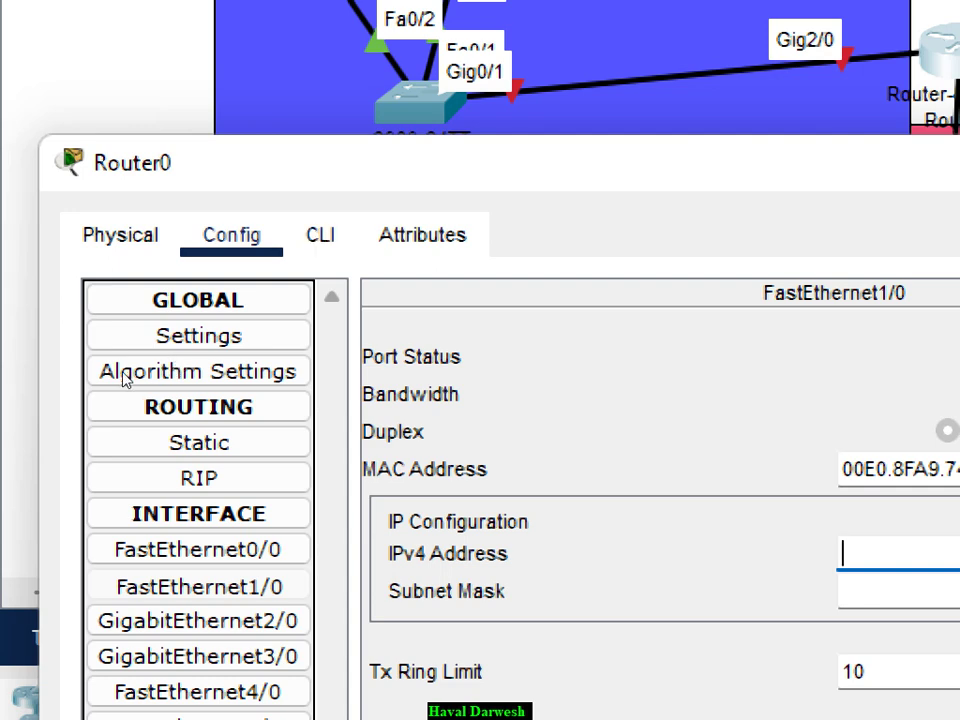
Step: Restart Router0 from its physical device view, follow its boot output in the command line interface, and close the router window
left_click(120, 234)
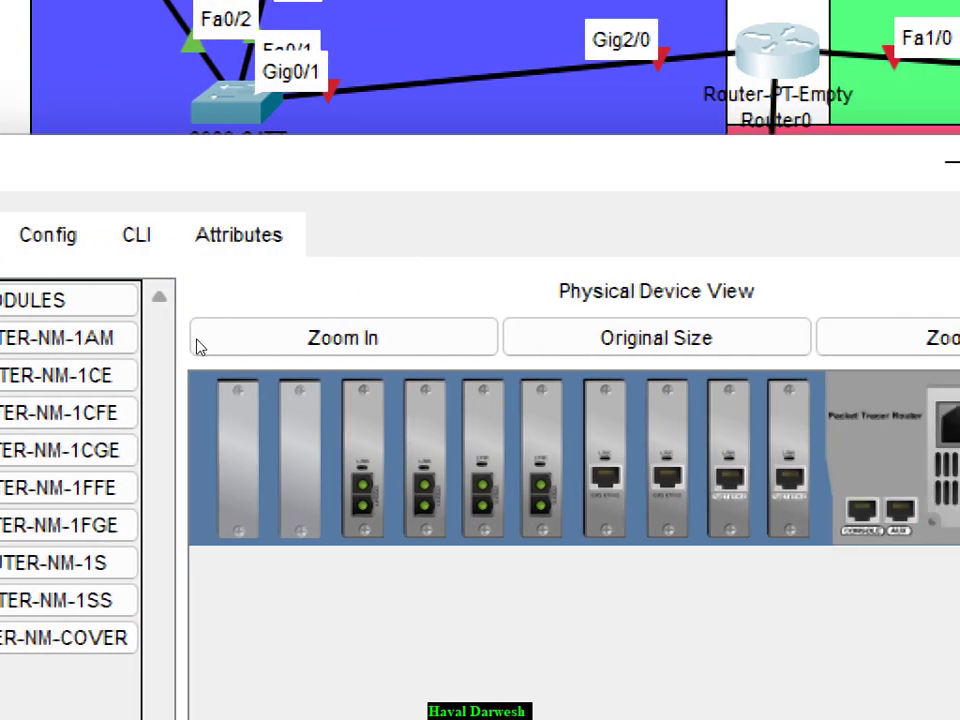
left_click(136, 234)
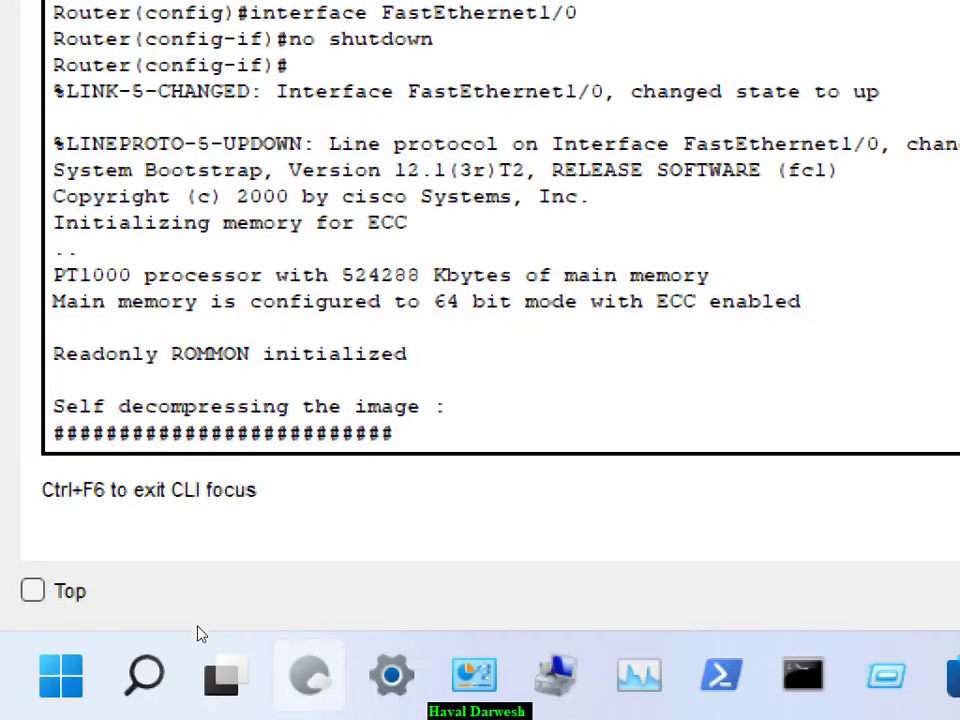
key("super+w")
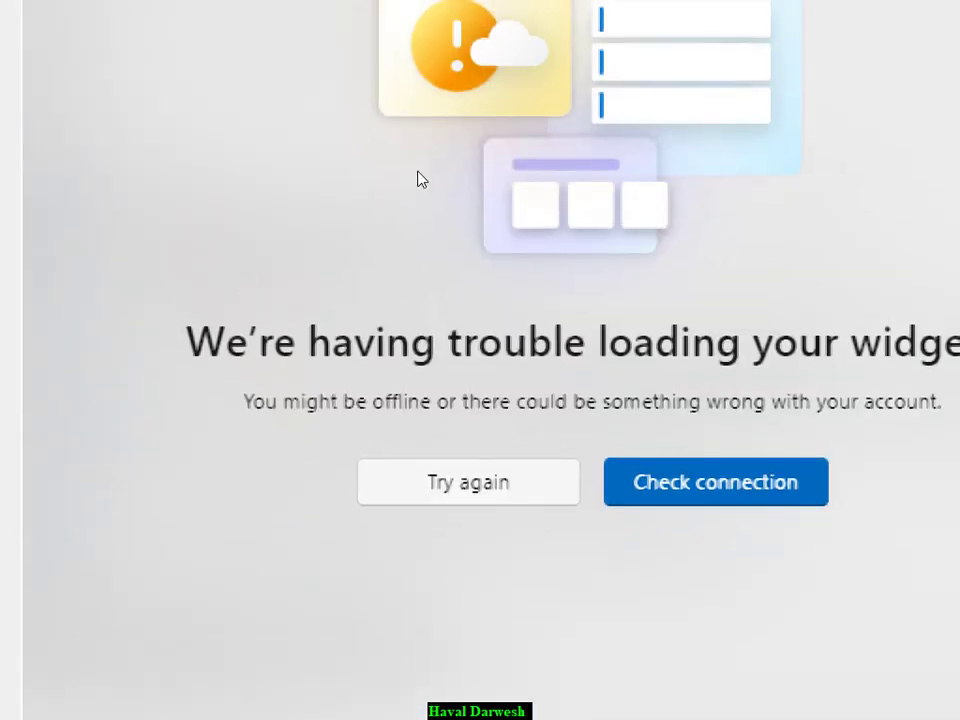
key("super+w")
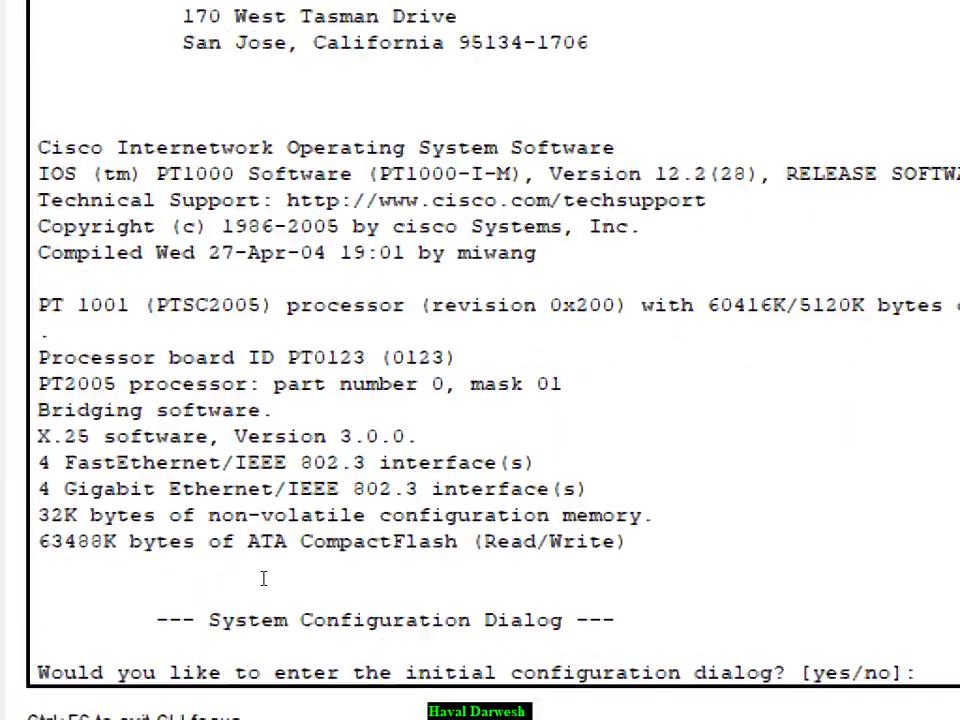
scroll(305, 475, "up", 7)
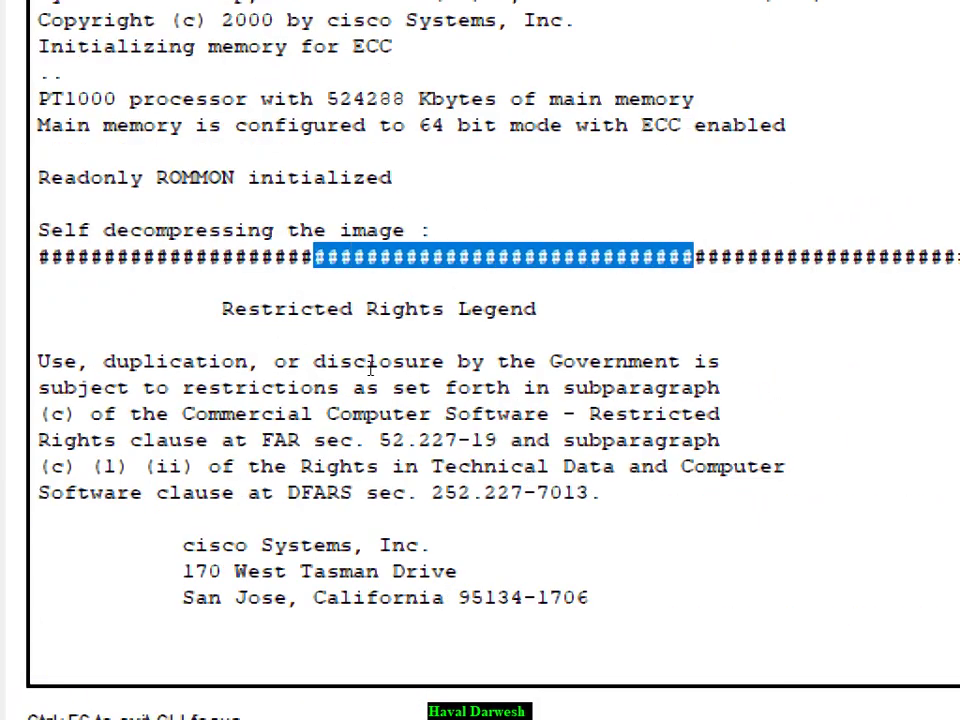
left_click_drag(33, 361, 219, 361)
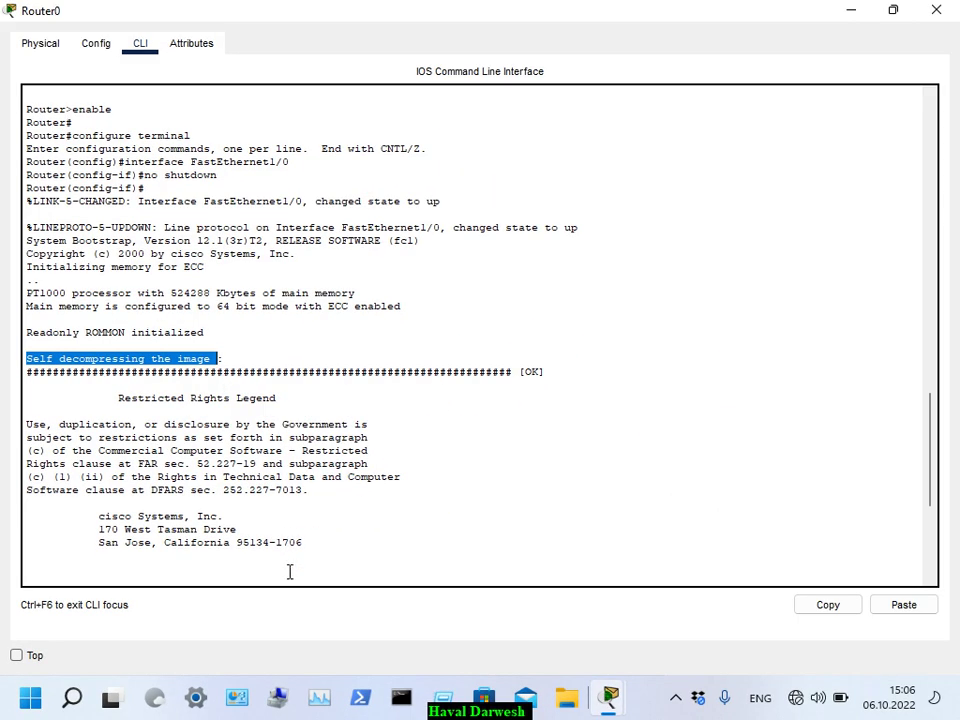
left_click(936, 10)
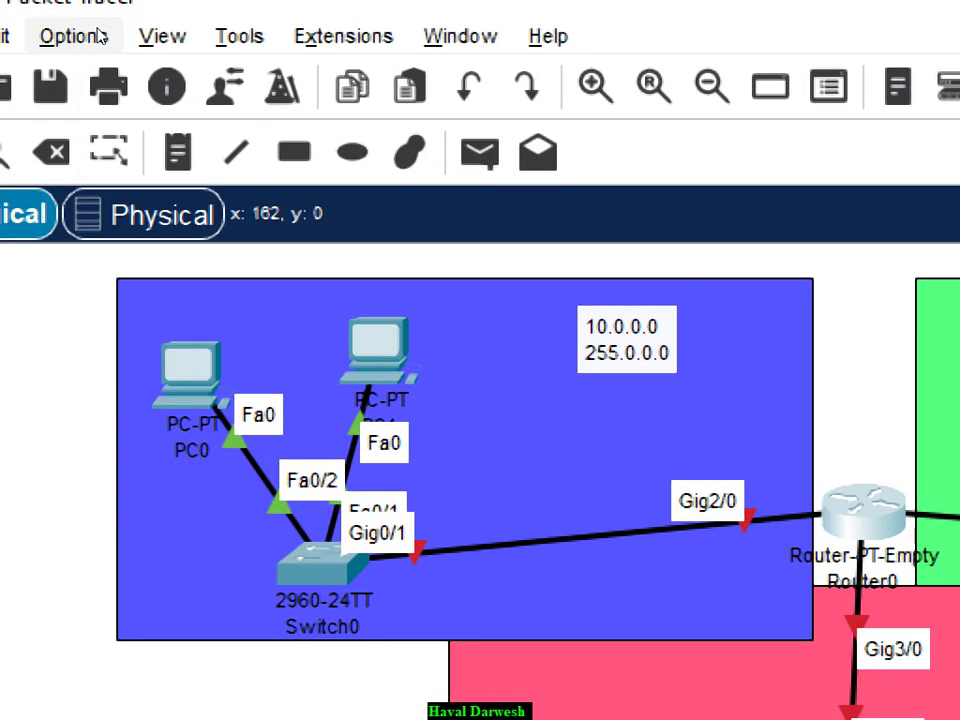
Step: Set the CLI dialog font size to 14 in the font preferences
left_click(100, 36)
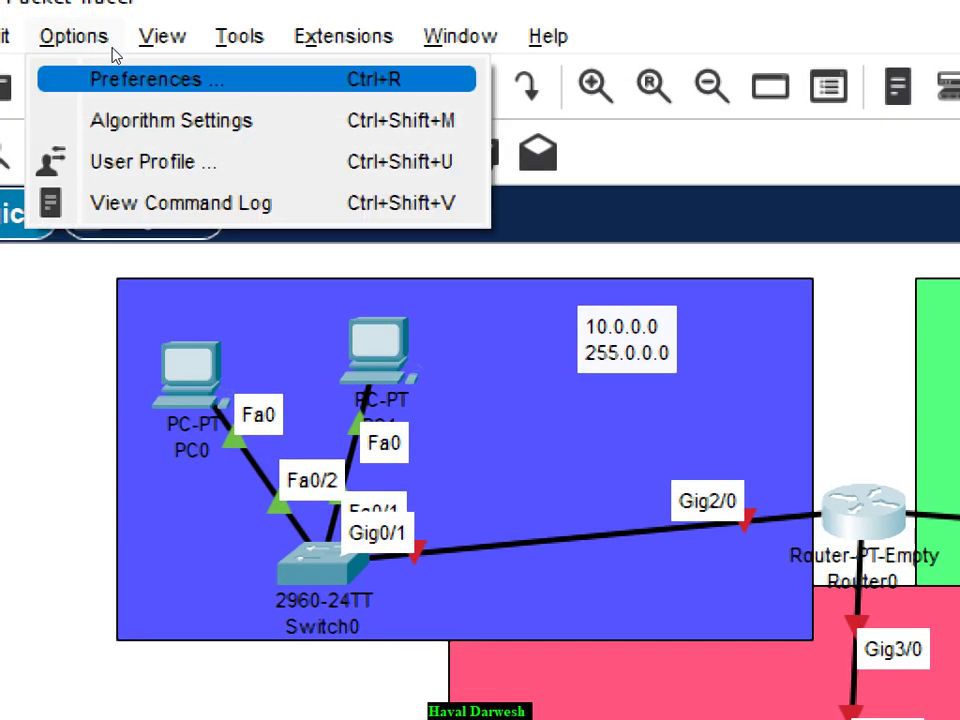
key("Return")
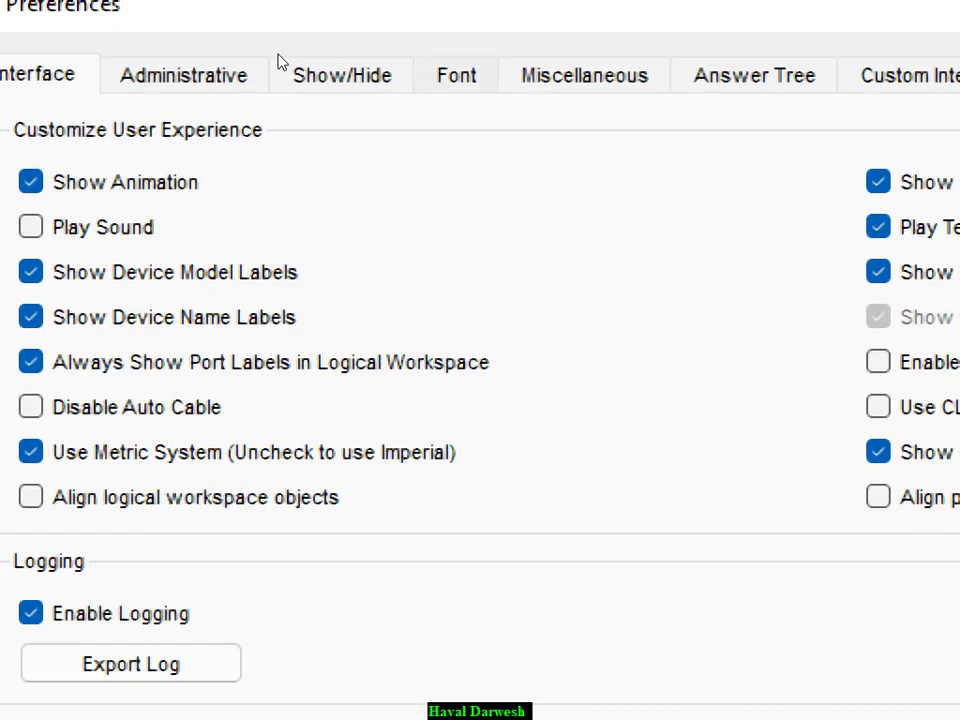
key("ctrl+Tab")
key("ctrl+Tab")
key("ctrl+Tab")
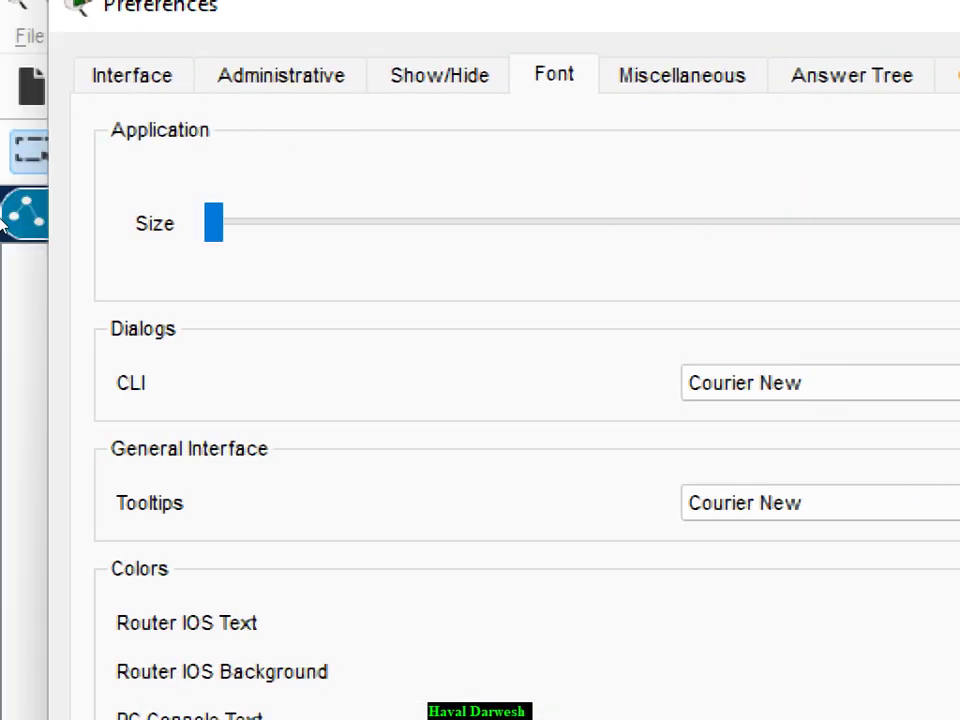
key("alt+Down")
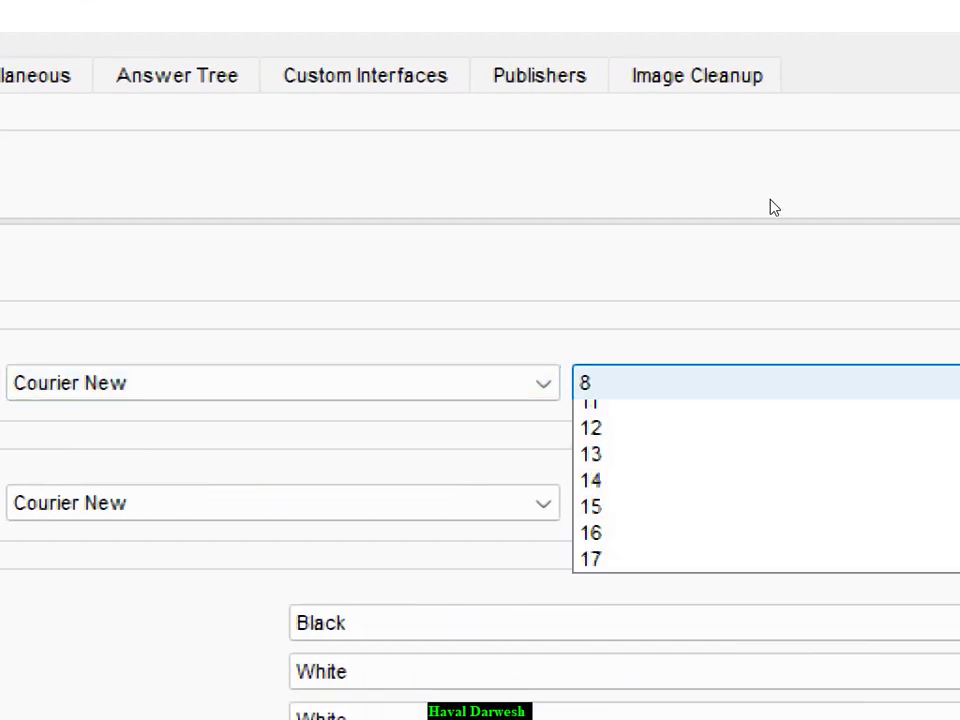
key("Down")
key("Down")
key("Down")
key("Down")
key("Down")
key("Down")
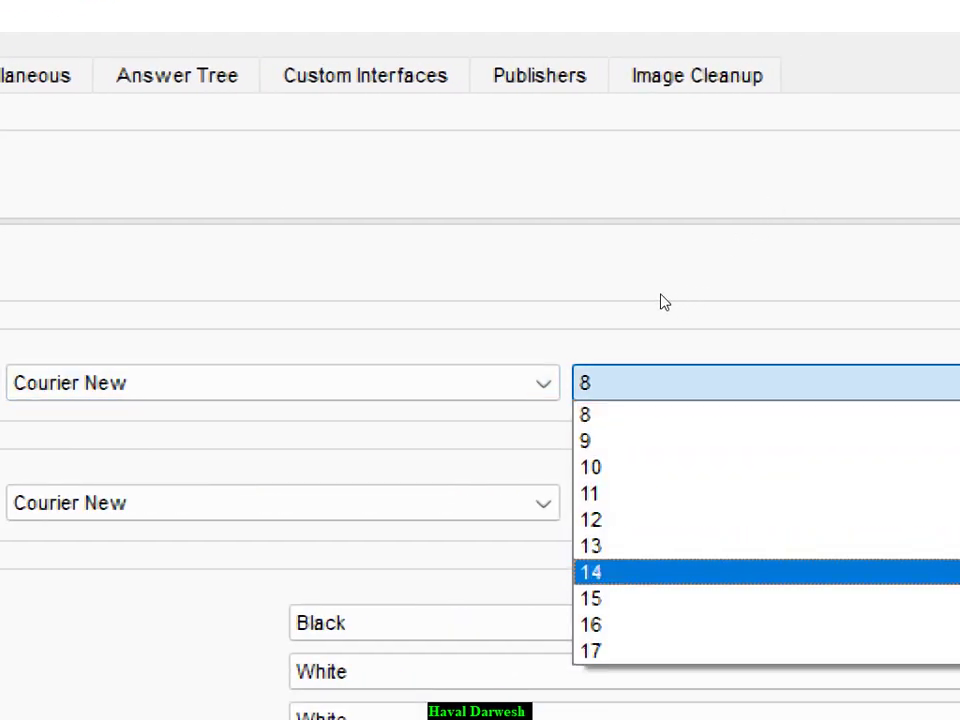
key("Return")
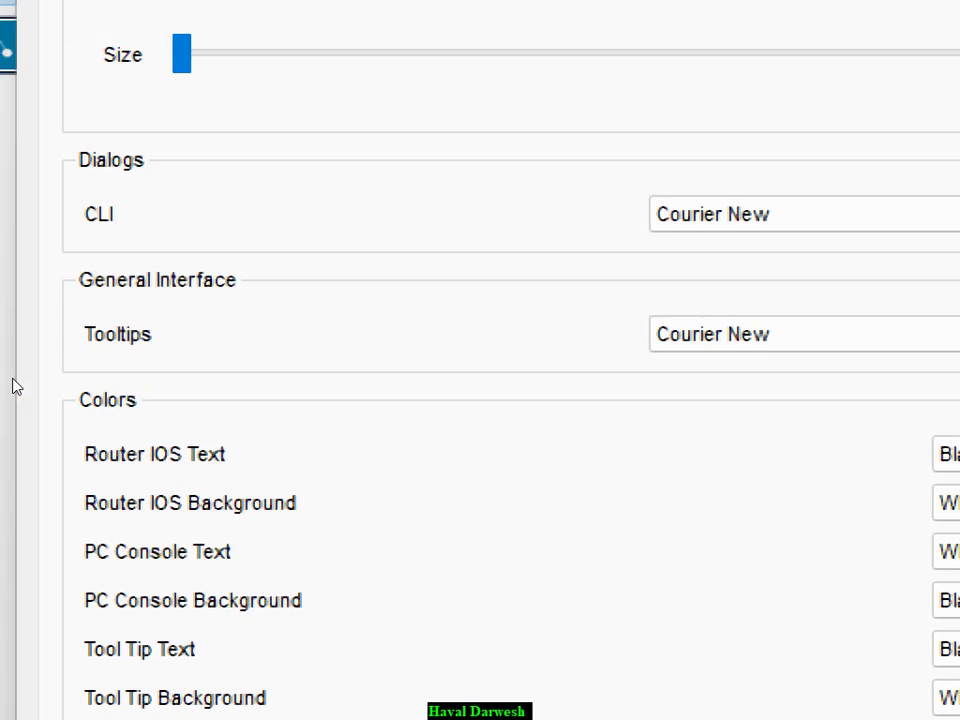
Step: Set the Router IOS text color to White
key("alt+Down")
key("Down")
key("Down")
key("Down")
key("Down")
key("Down")
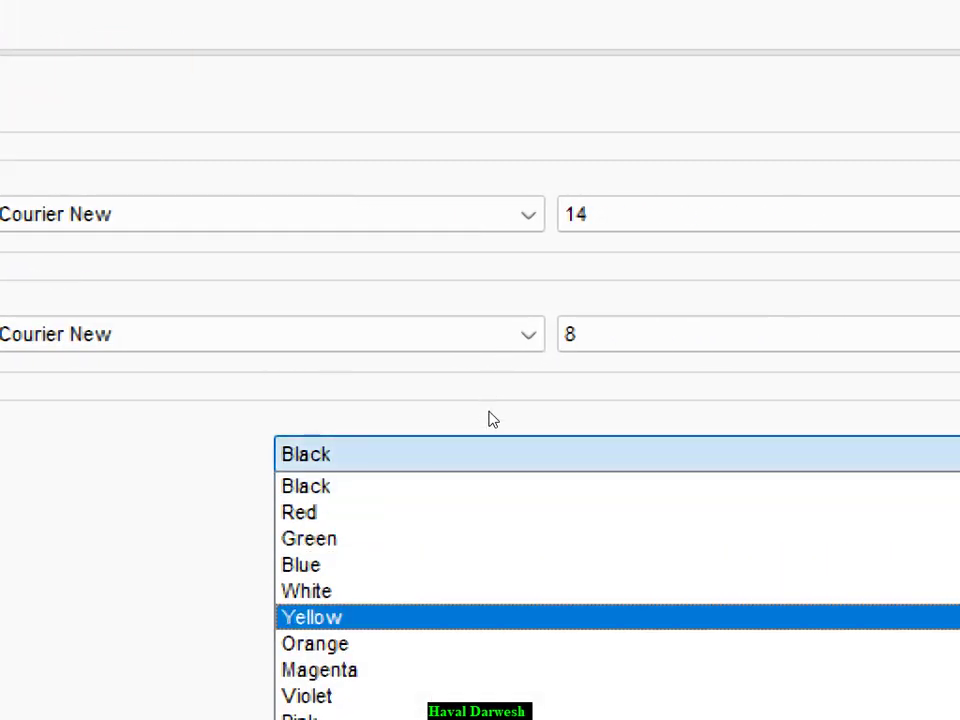
key("Down")
key("Down")
key("Down")
key("Down")
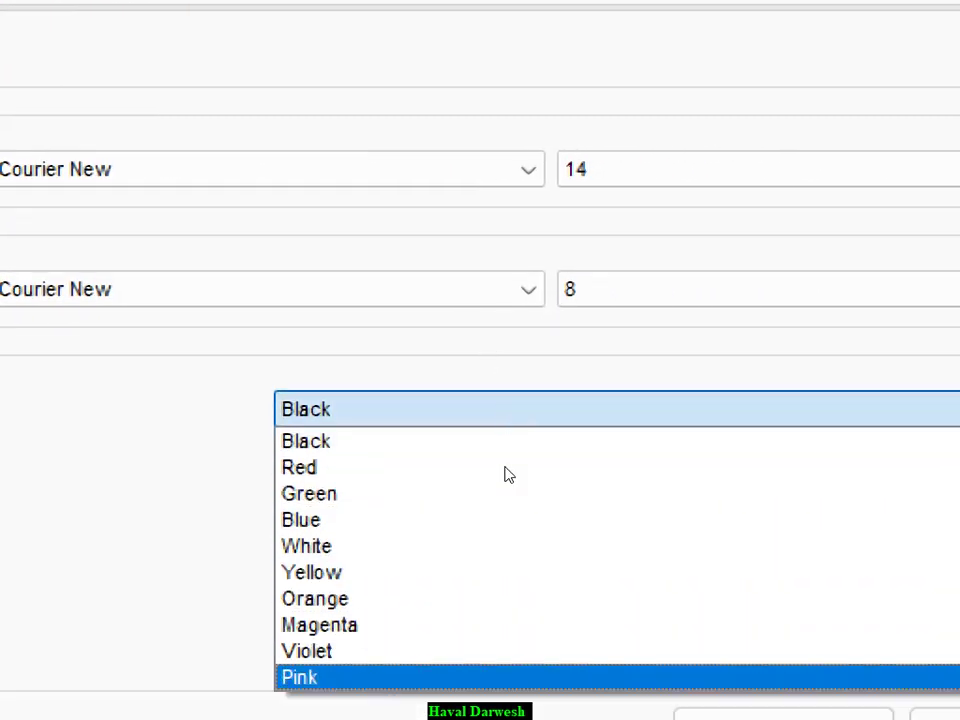
key("Up")
key("Up")
key("Up")
key("Up")
key("Up")
key("Return")
Step: Set the Router IOS background color to Black, apply the font preferences and close them
key("Tab")
key("alt+Down")
key("Down")
key("Down")
key("Down")
key("Down")
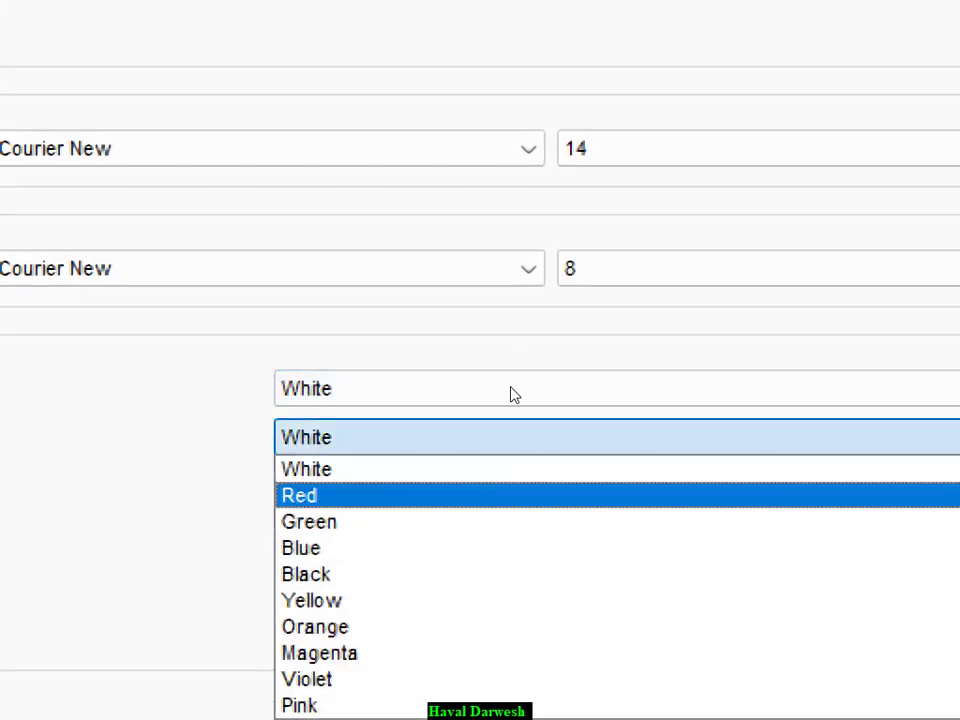
key("Return")
key("Tab")
key("Tab")
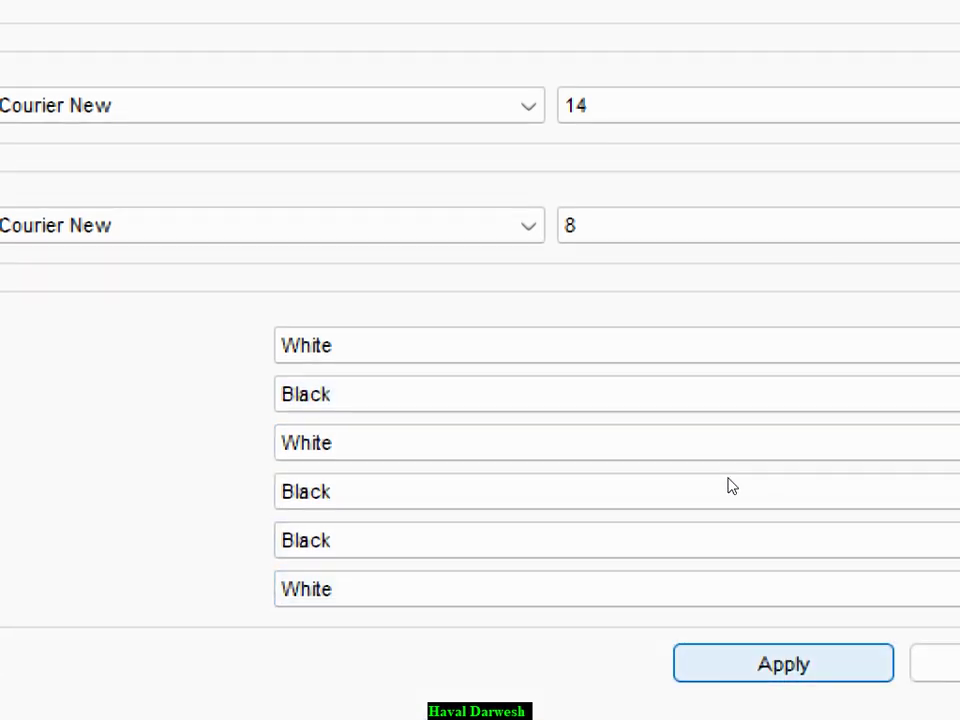
left_click(783, 664)
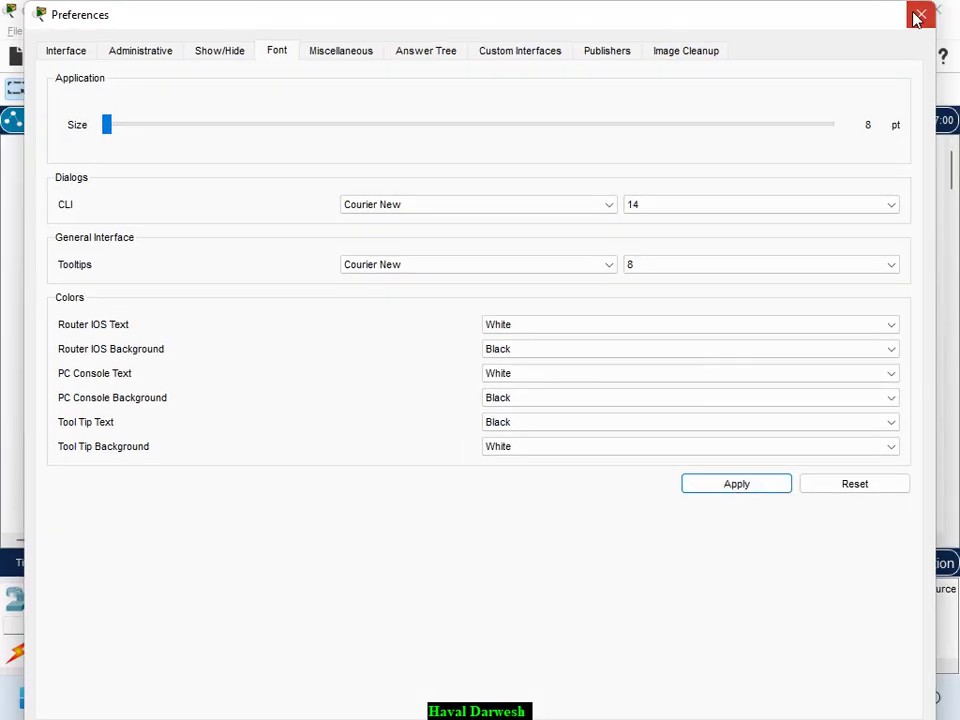
left_click(923, 15)
Step: Reopen Router0's command line interface maximized and read through the boot output and the initial configuration dialog question
left_click(476, 274)
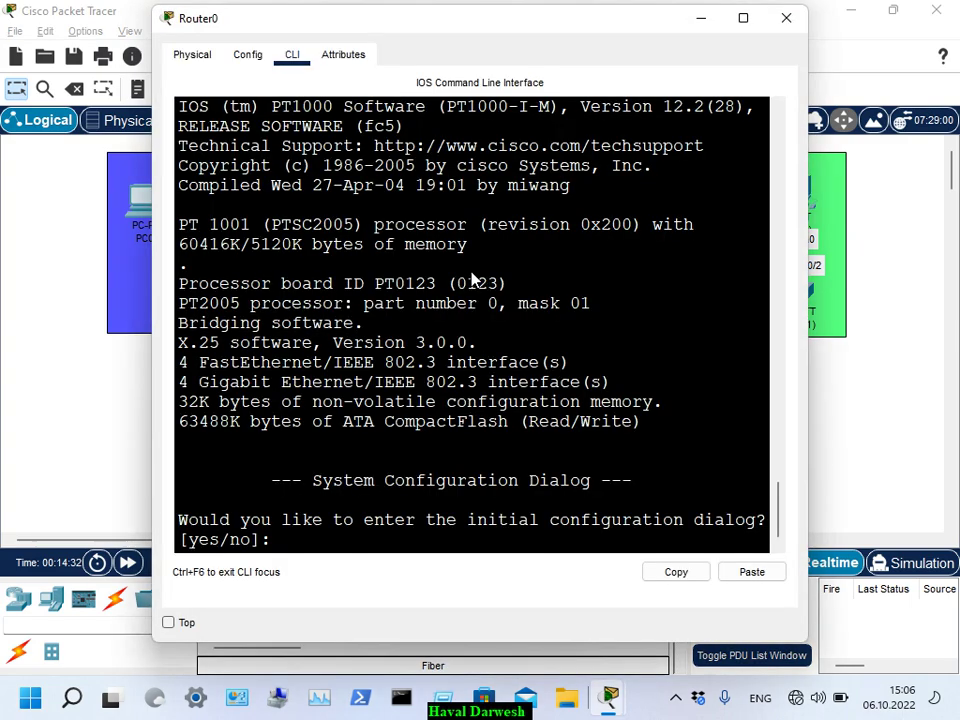
double_click(403, 22)
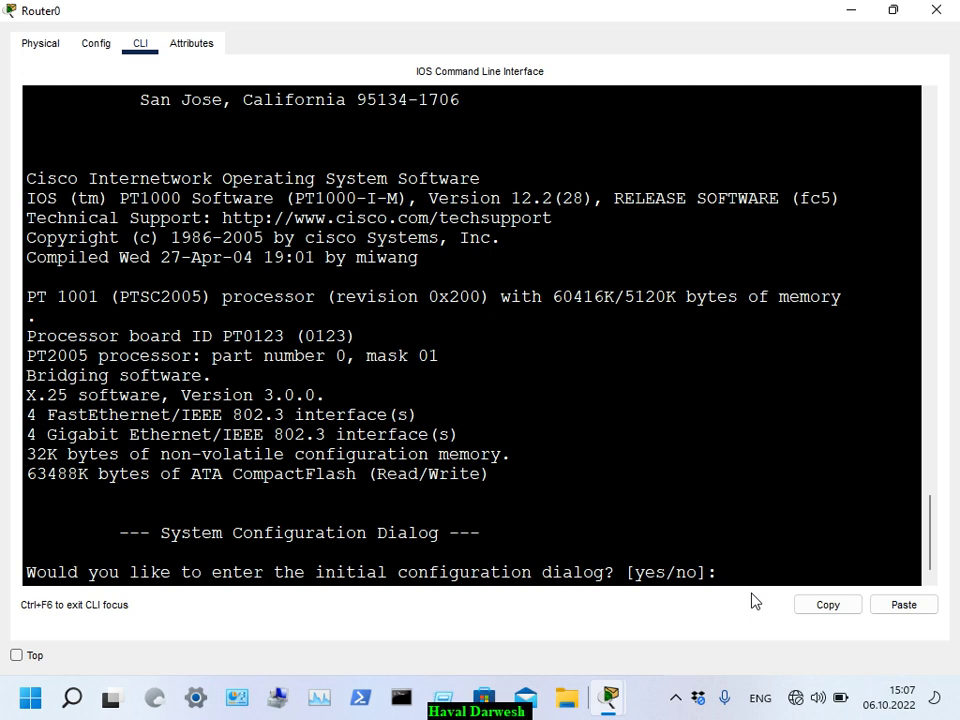
scroll(470, 335, "up", 7)
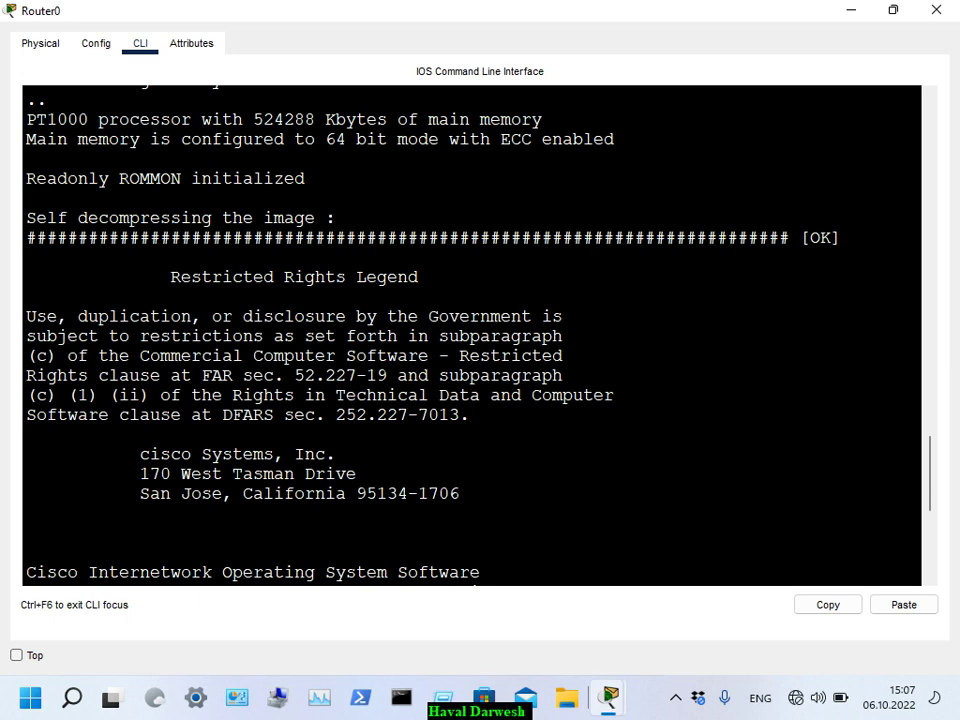
left_click_drag(335, 237, 341, 218)
left_click_drag(233, 237, 784, 237)
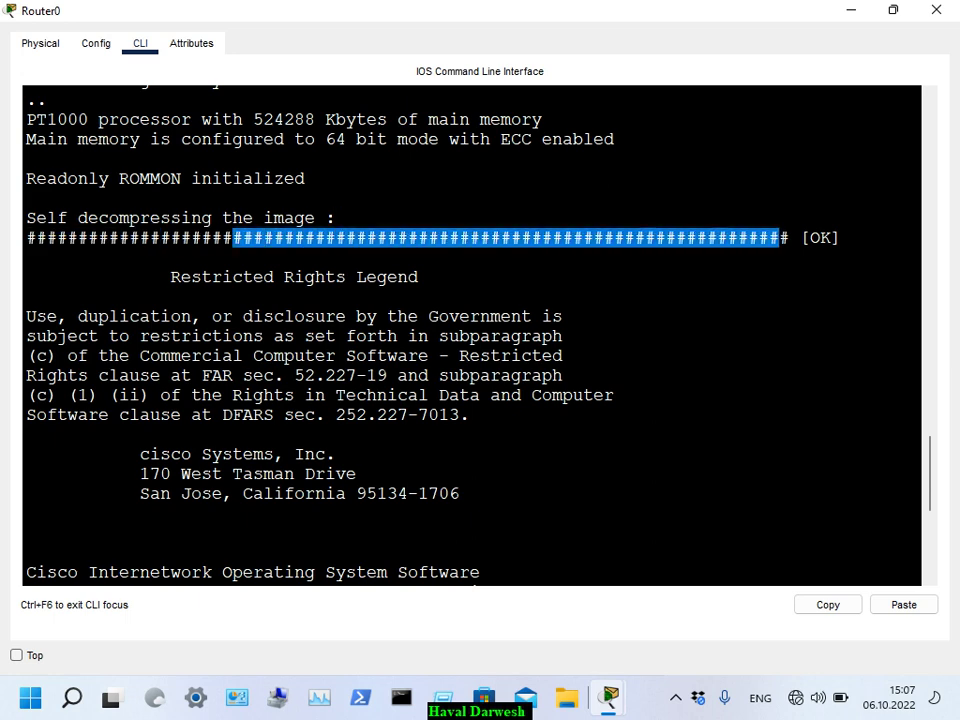
scroll(470, 335, "down", 7)
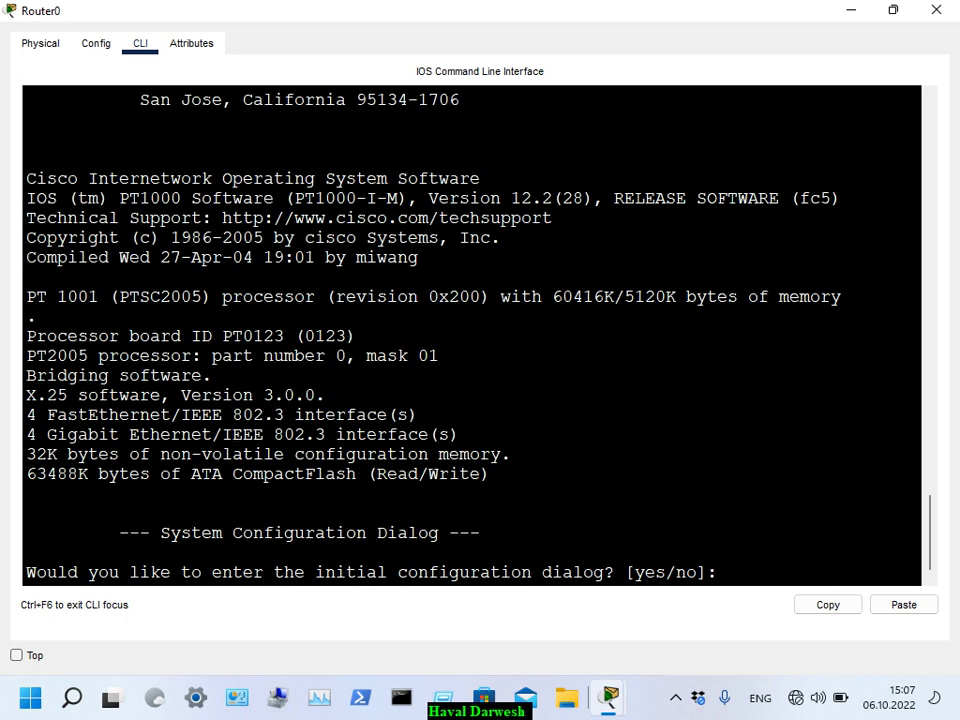
left_click_drag(253, 572, 718, 572)
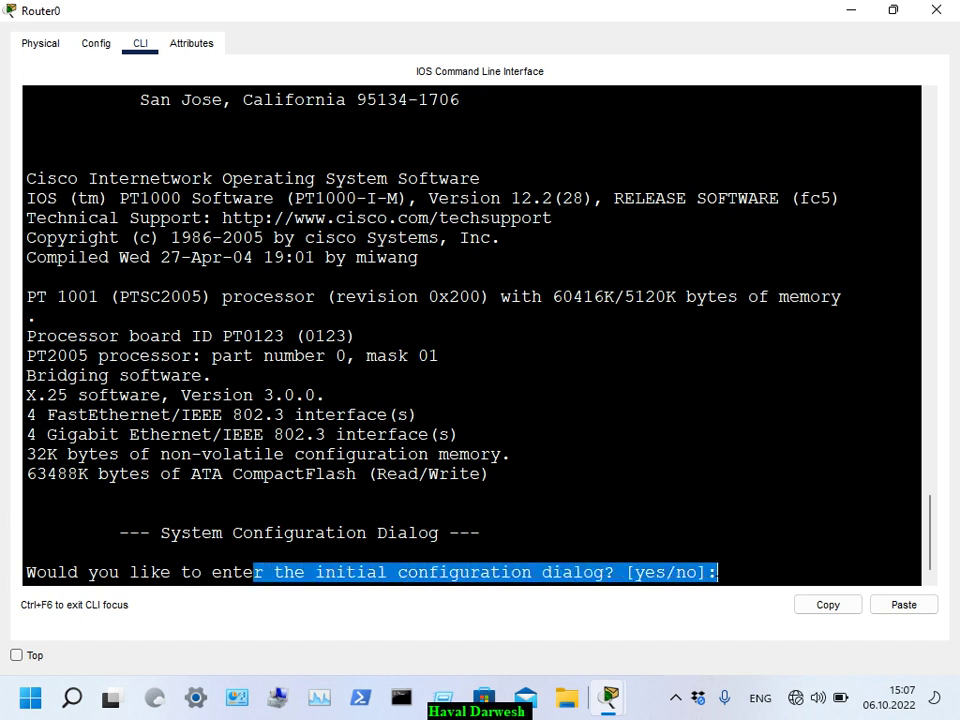
left_click(316, 572)
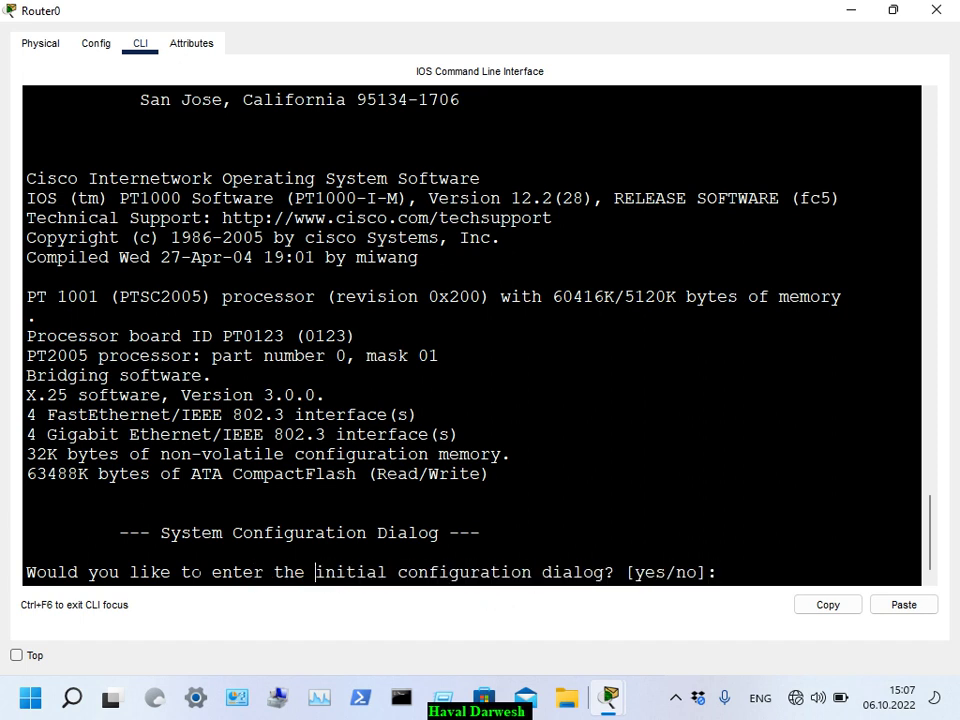
left_click_drag(109, 572, 728, 572)
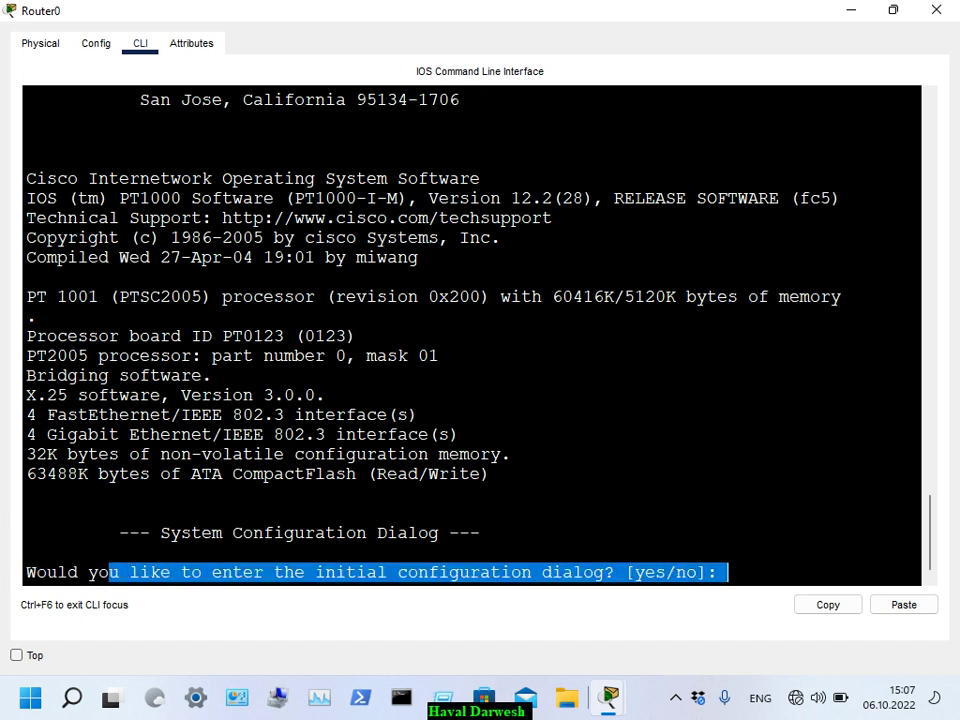
left_click(728, 572)
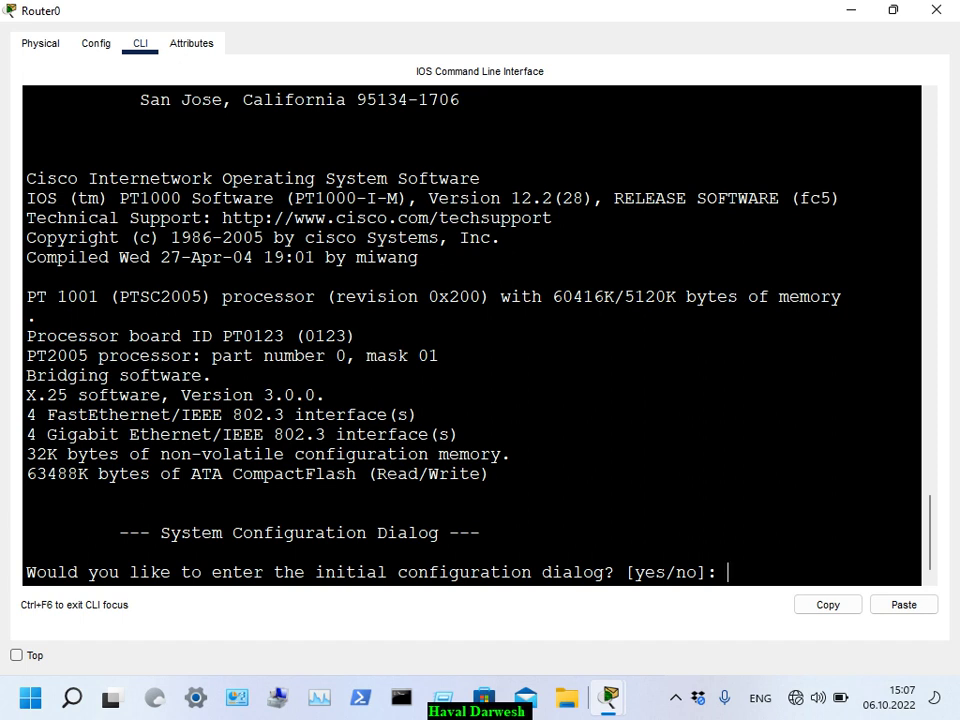
Step: Answer no to the router's initial configuration dialog question and continue to the Router> command prompt
type("yes")
key("BackSpace")
key("BackSpace")
key("BackSpace")
type("no")
key("Return")
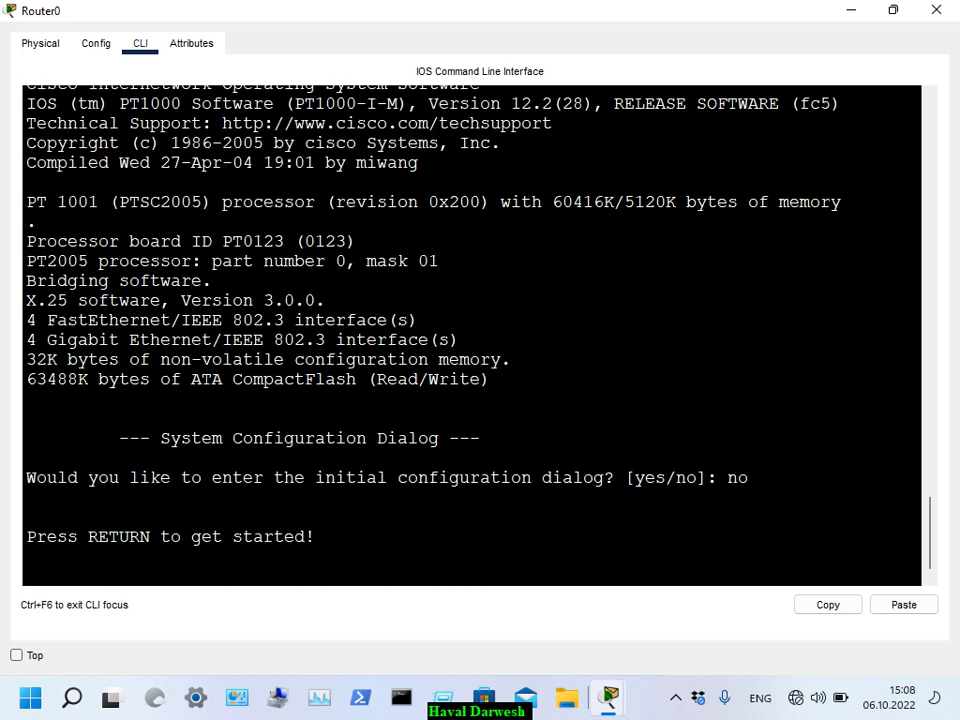
key("Return")
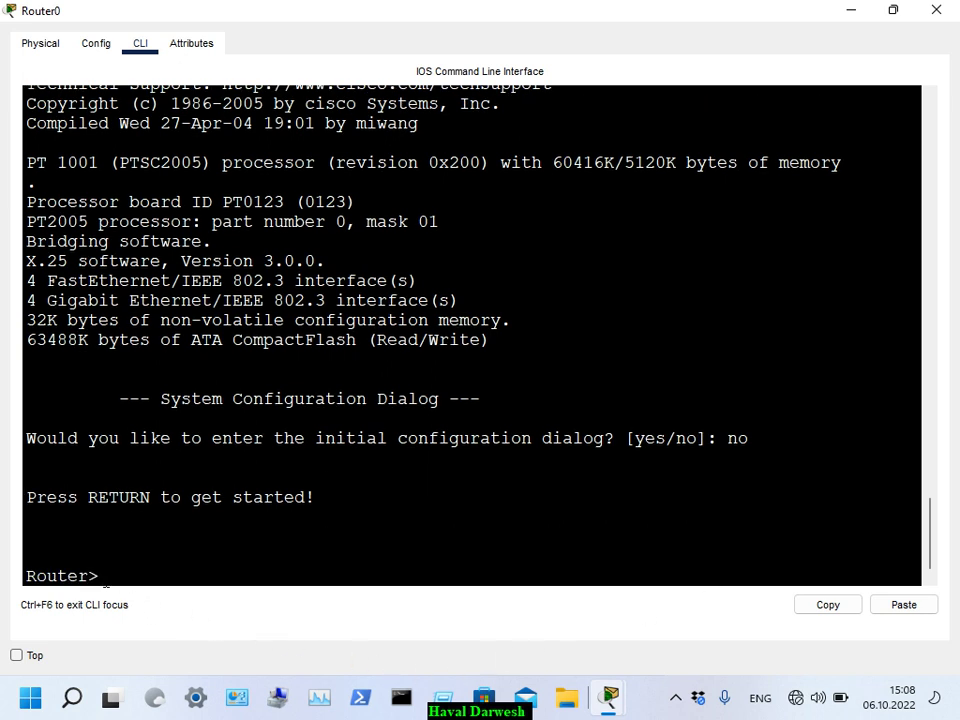
left_click_drag(99, 576, 16, 580)
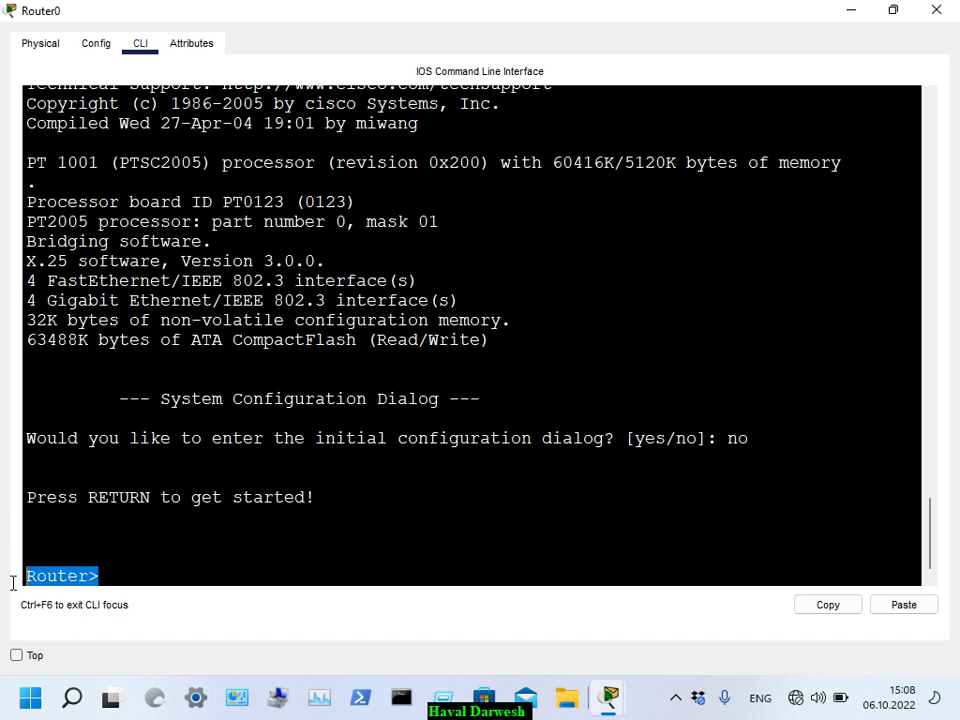
left_click(110, 587)
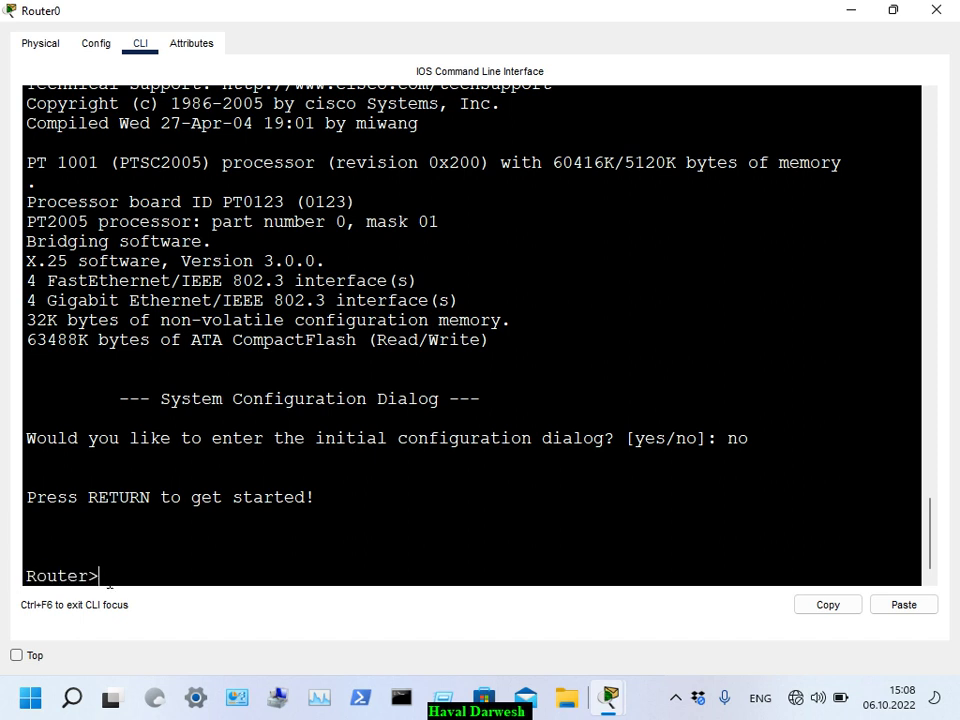